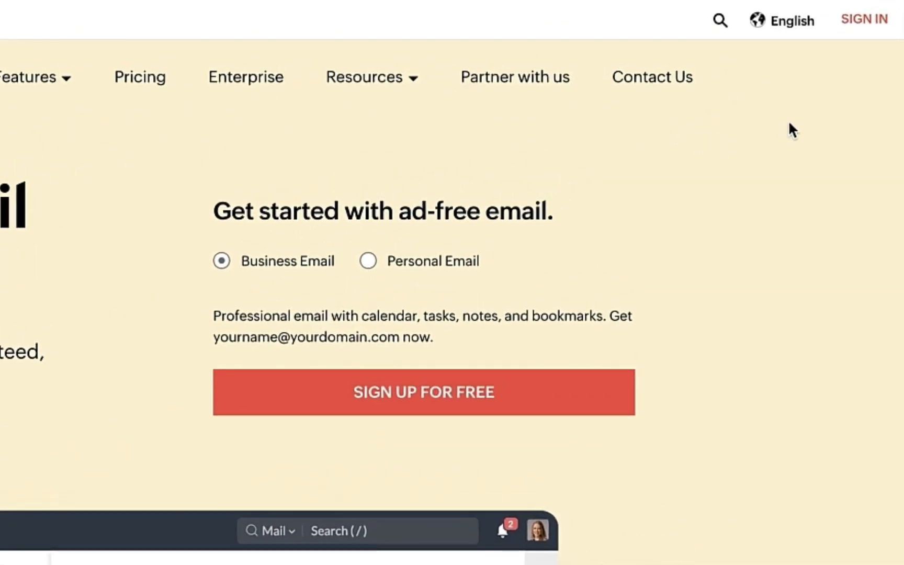
Sign in to Zoho Mail with the account's email address and pasted password
left_click(871, 21)
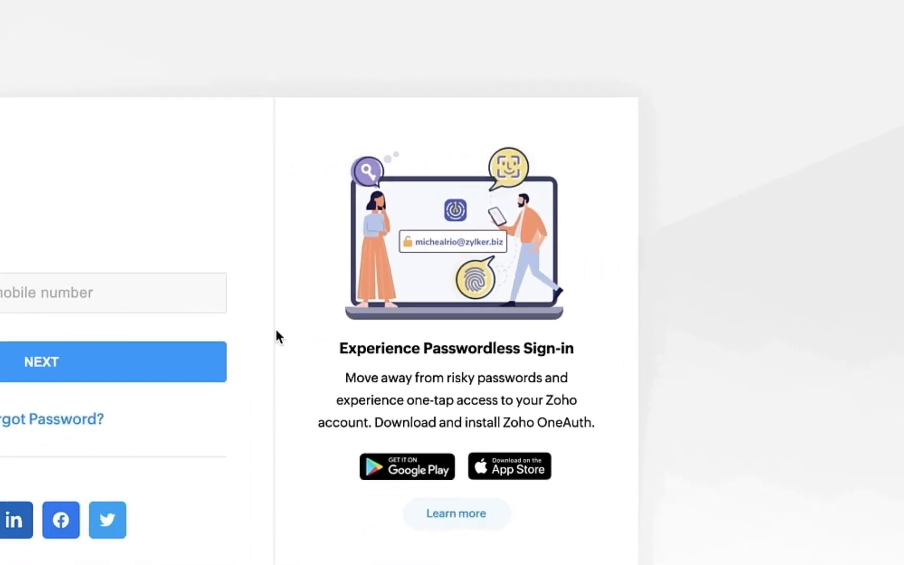
key("Return")
key("super+v")
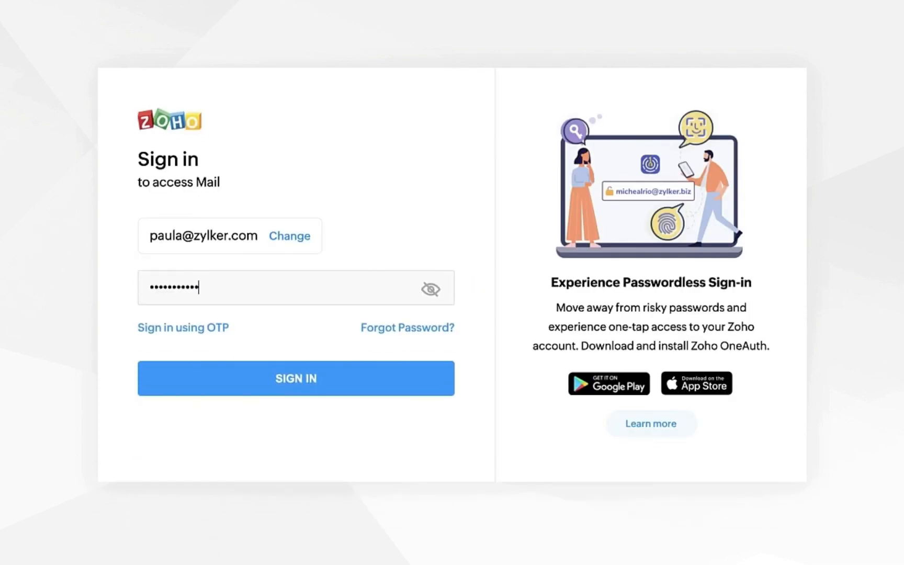
left_click(358, 388)
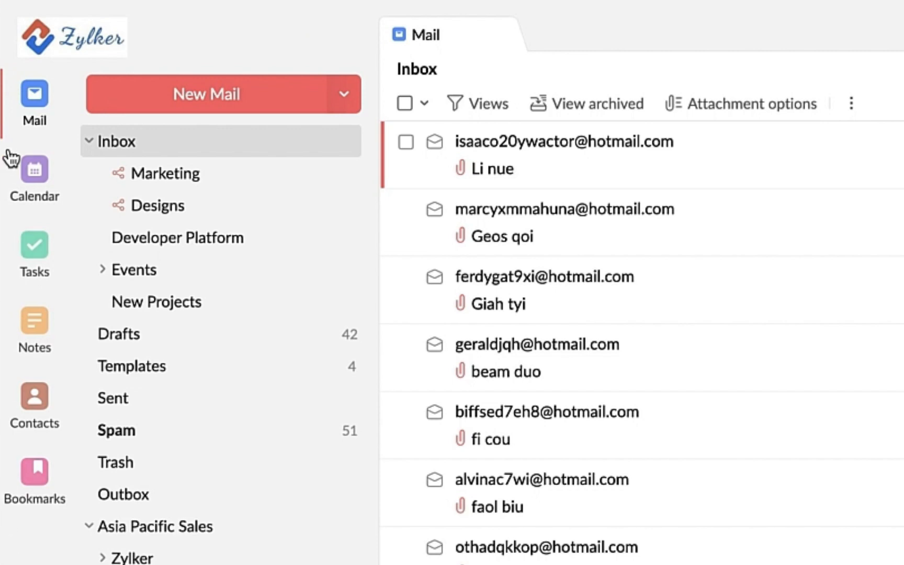
Apply the light variant of the Cardinal Red theme
left_click(46, 174)
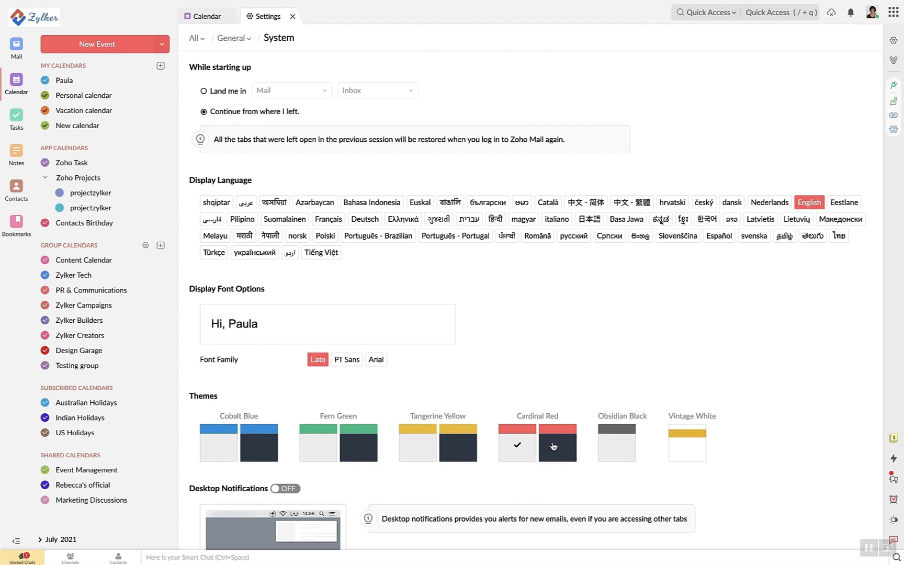
left_click(555, 439)
left_click(528, 442)
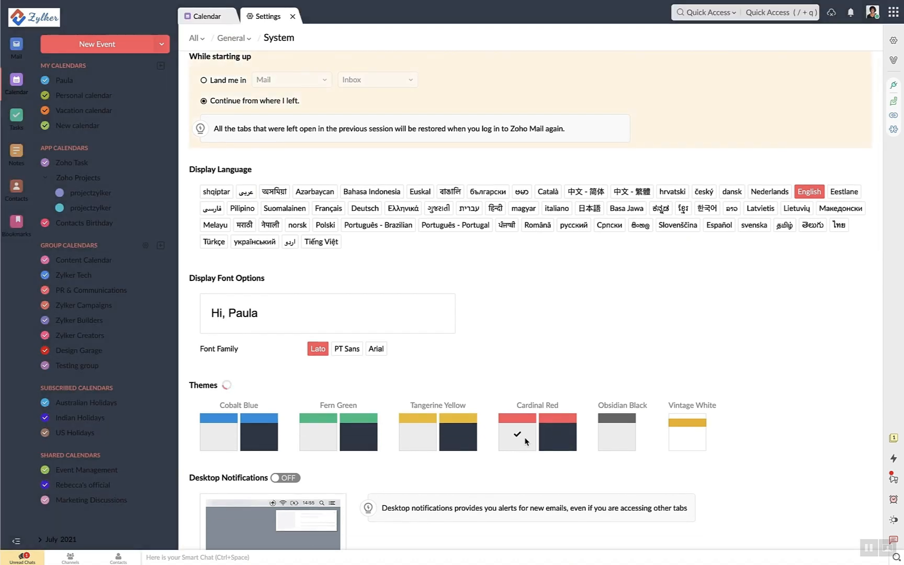
Try the desktop notification and Smart Create Menu toggles, then return to the Inbox
scroll(557, 441, "down", 2)
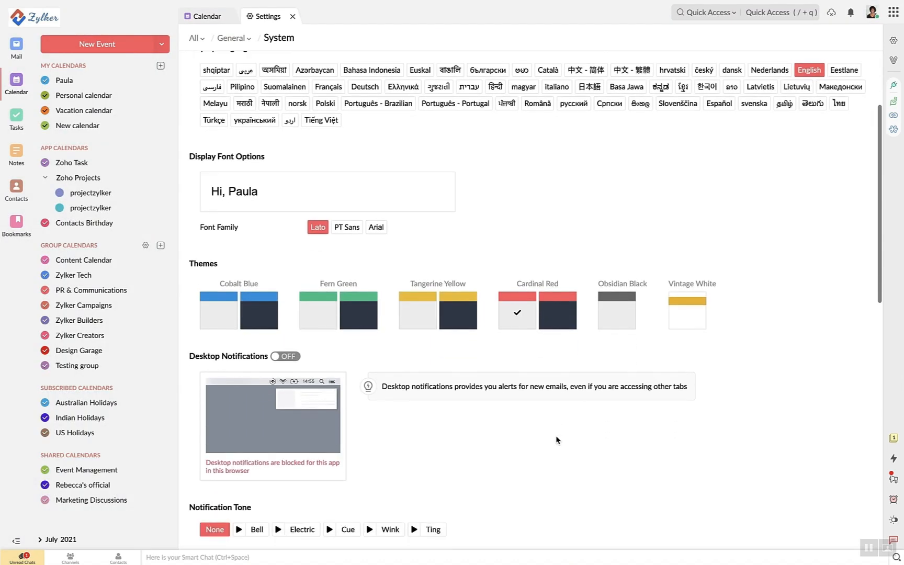
scroll(555, 435, "up", 1)
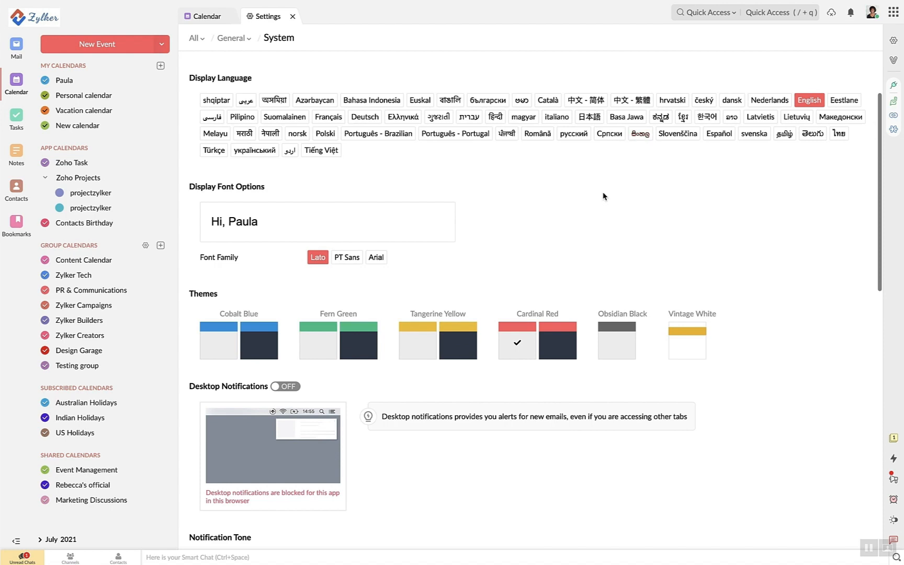
scroll(604, 197, "down", 3)
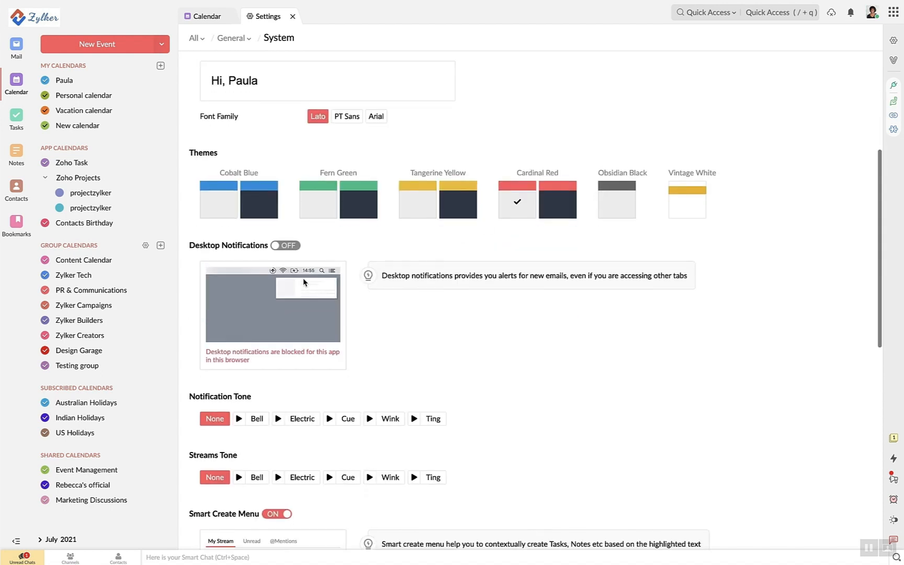
left_click(276, 247)
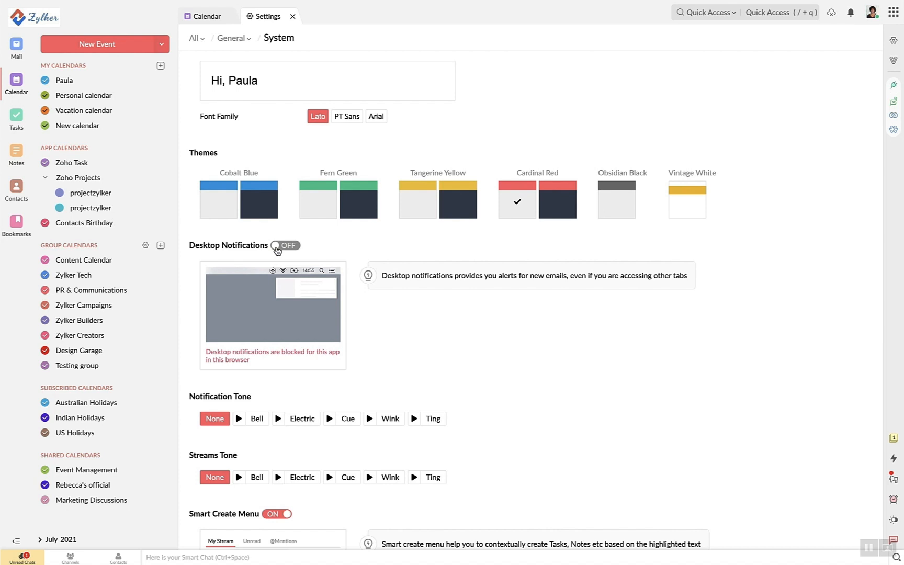
scroll(287, 404, "down", 2)
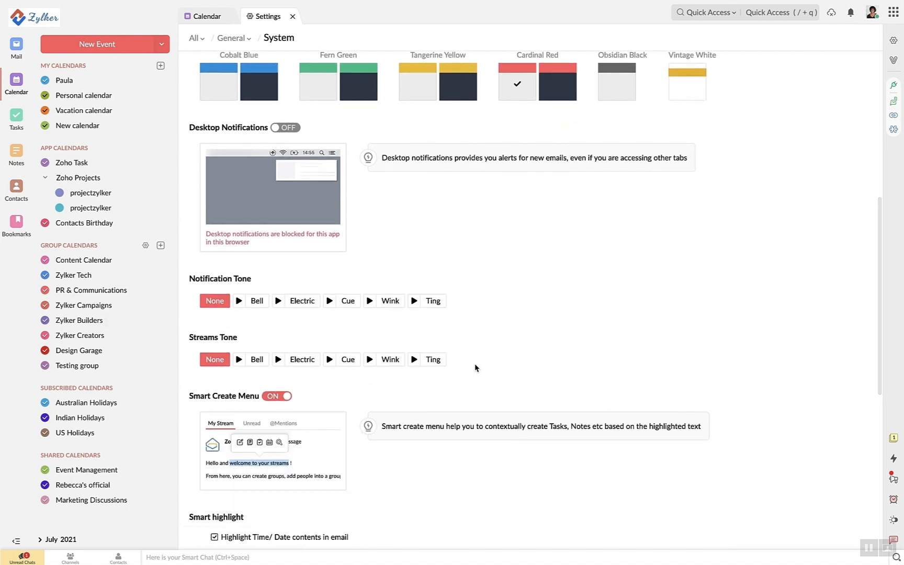
scroll(474, 367, "down", 2)
left_click(275, 284)
left_click(276, 285)
scroll(418, 404, "down", 3)
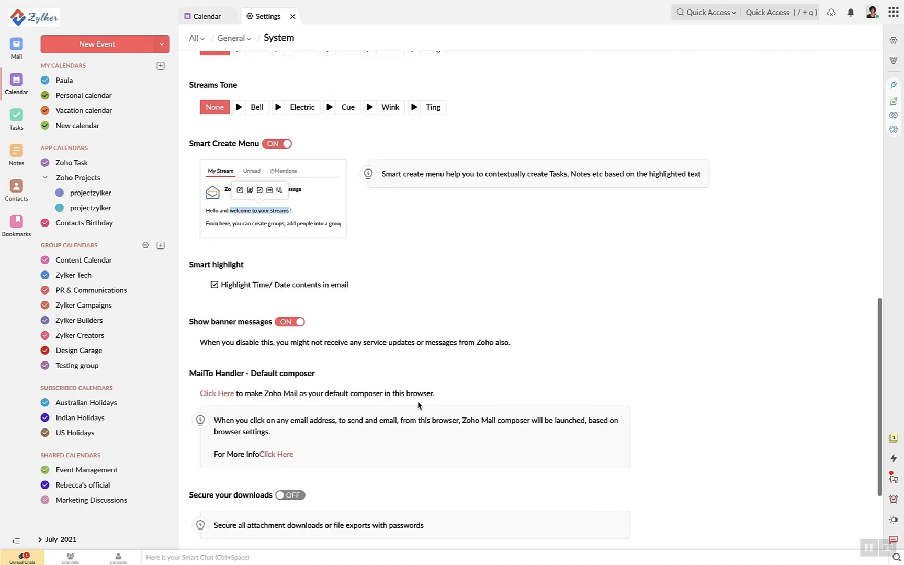
scroll(418, 404, "down", 3)
scroll(418, 404, "up", 15)
scroll(418, 404, "down", 1)
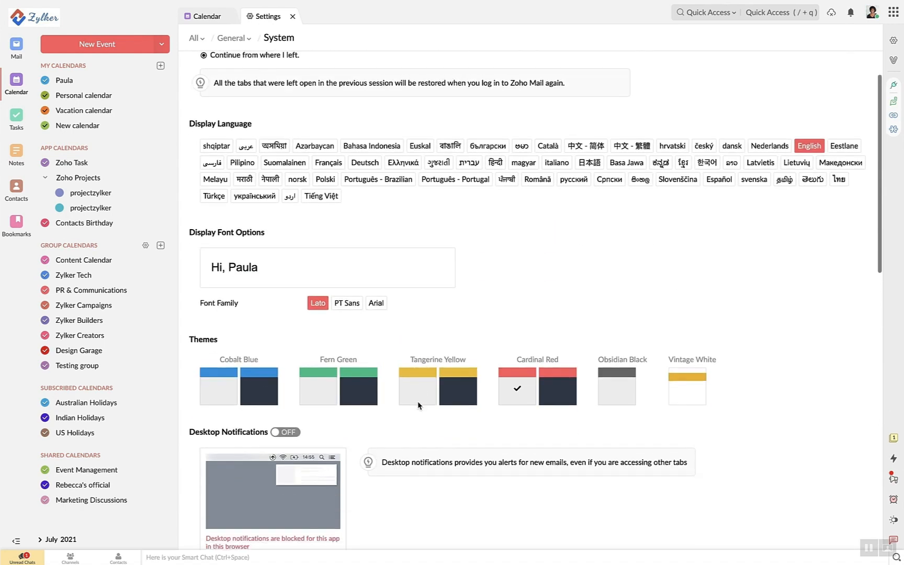
scroll(418, 405, "down", 1)
scroll(418, 404, "up", 2)
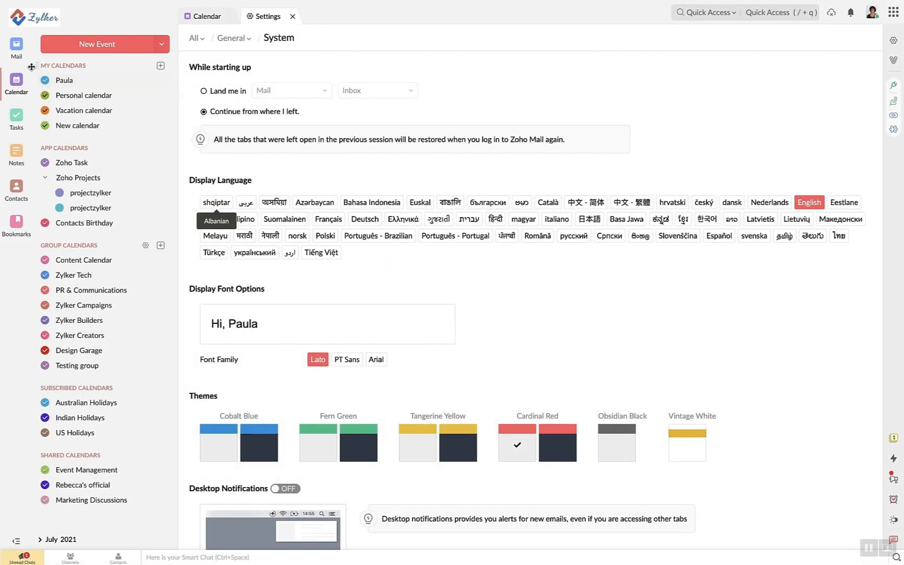
left_click(19, 57)
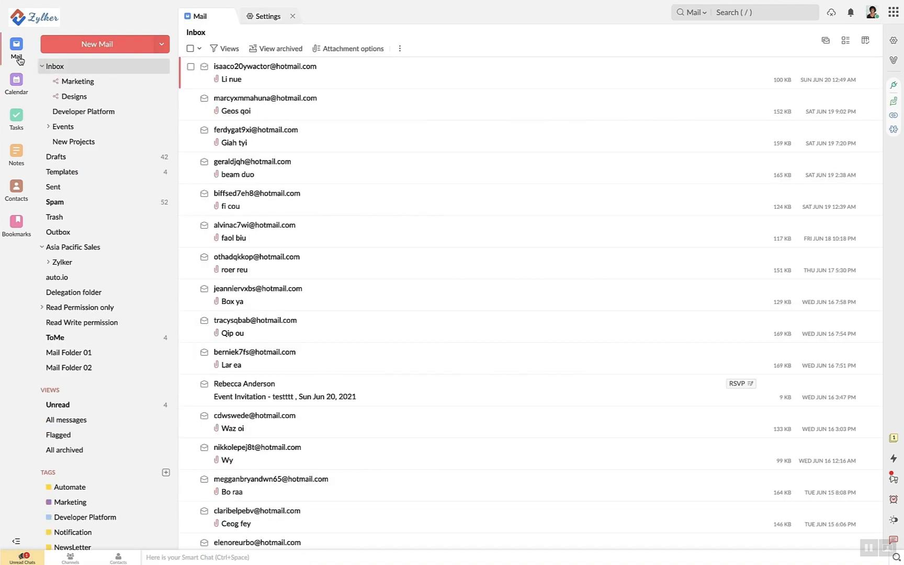
Start a blank new email and check the From list, keeping the primary sender address
left_click(99, 52)
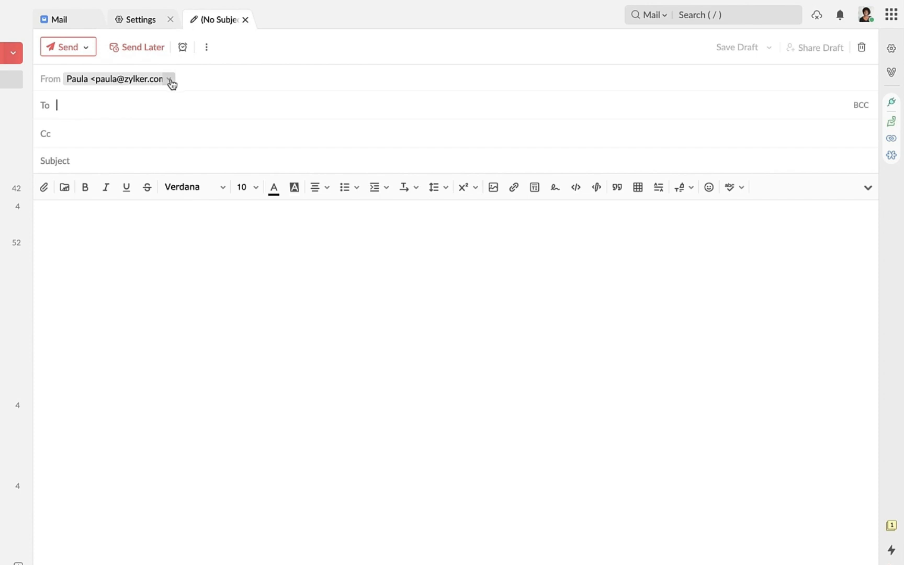
left_click(171, 82)
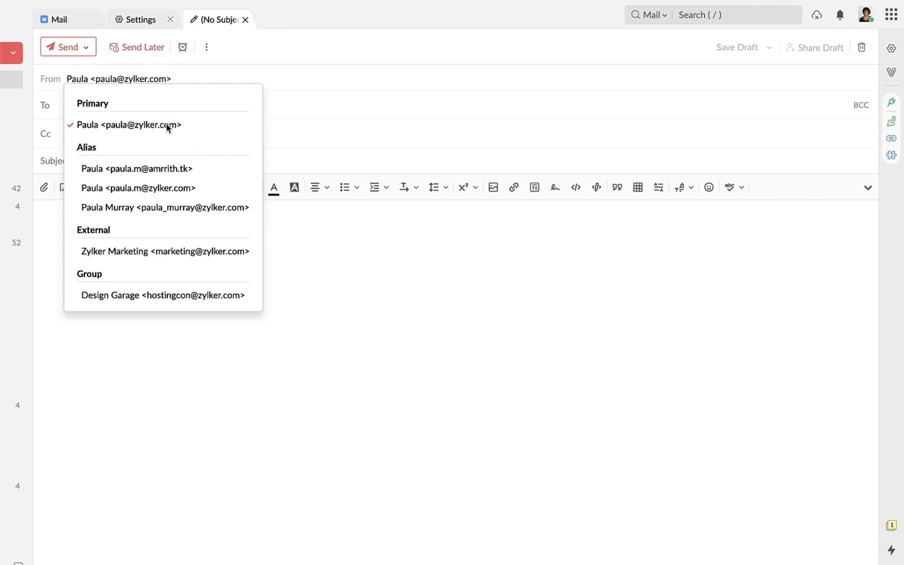
left_click(284, 85)
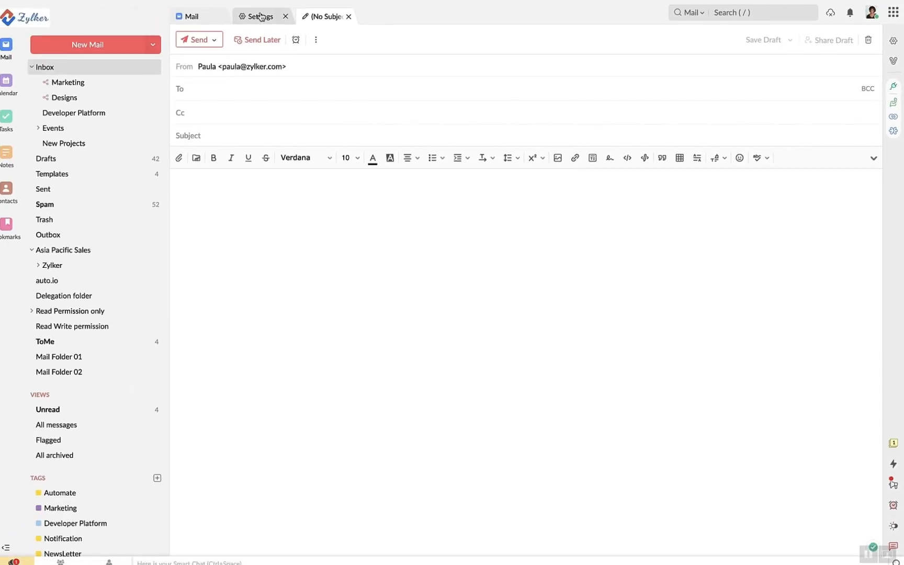
Go to Settings > All > Mail > Send Mail As
left_click(269, 17)
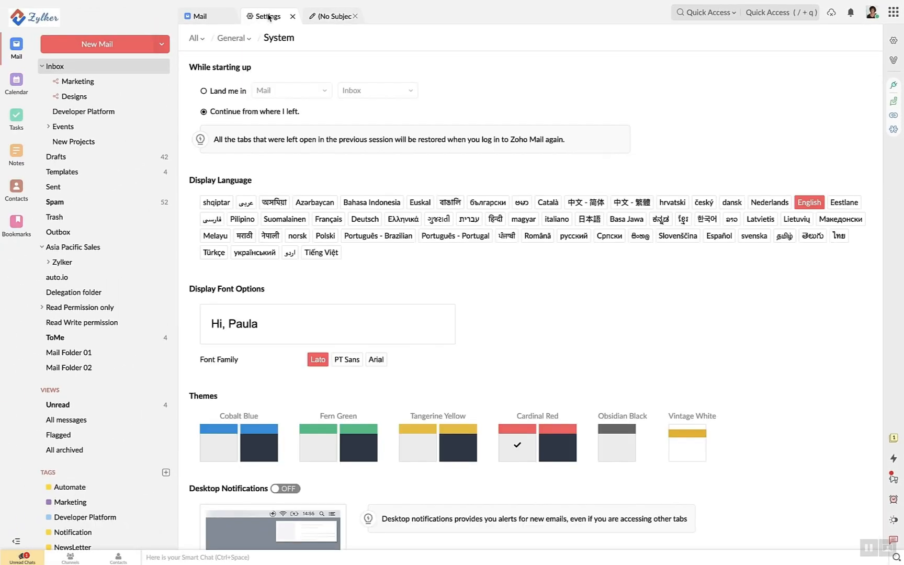
left_click(199, 40)
left_click(260, 40)
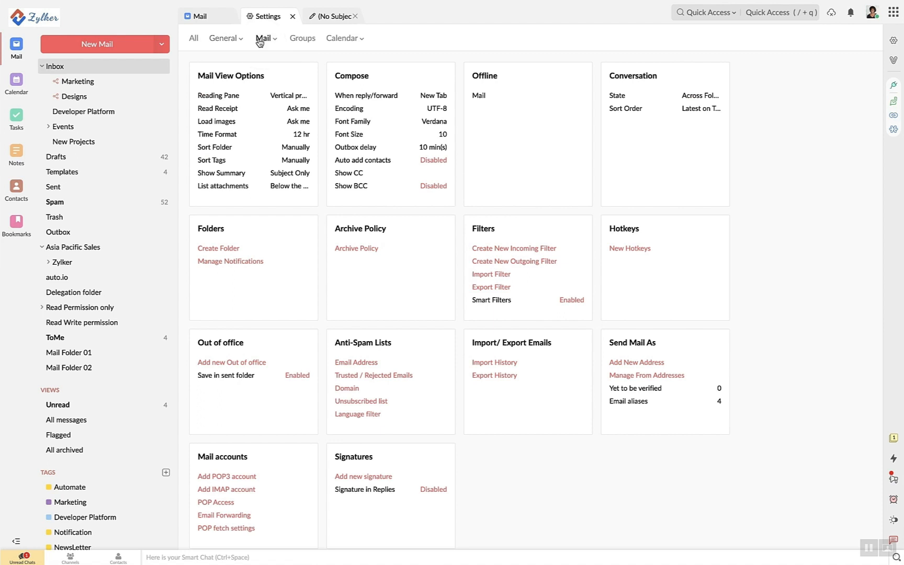
scroll(495, 116, "down", 1)
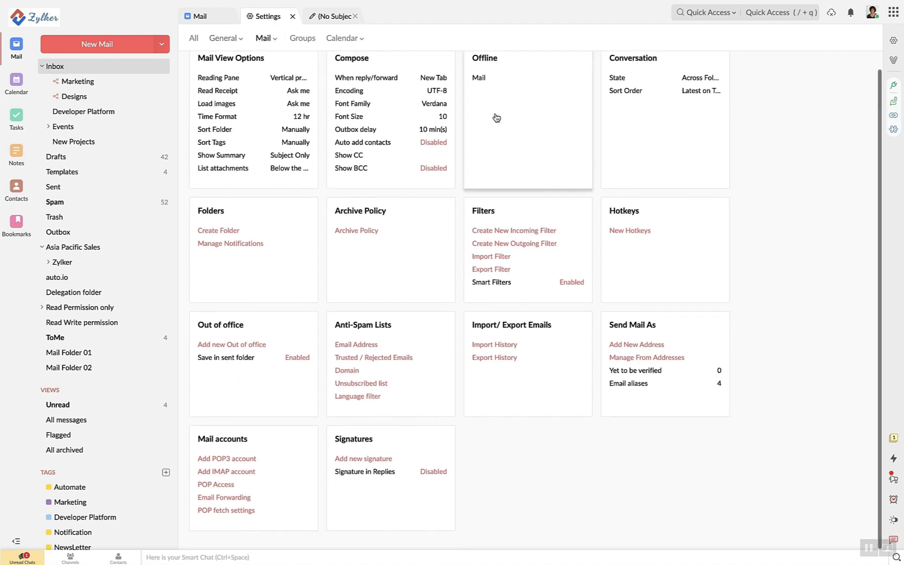
left_click(691, 324)
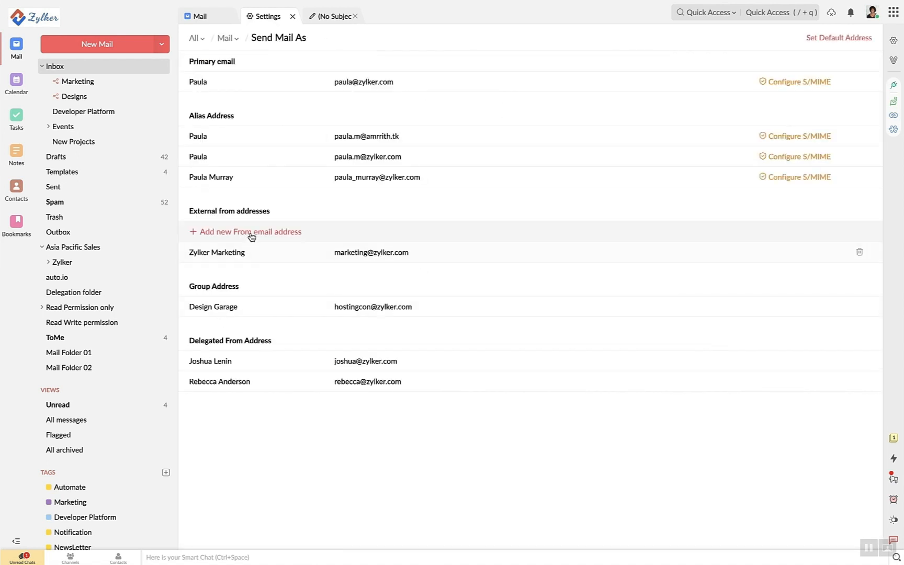
Start a new Zoho external sender address with a Reply-To field, then return to the Inbox
left_click(249, 235)
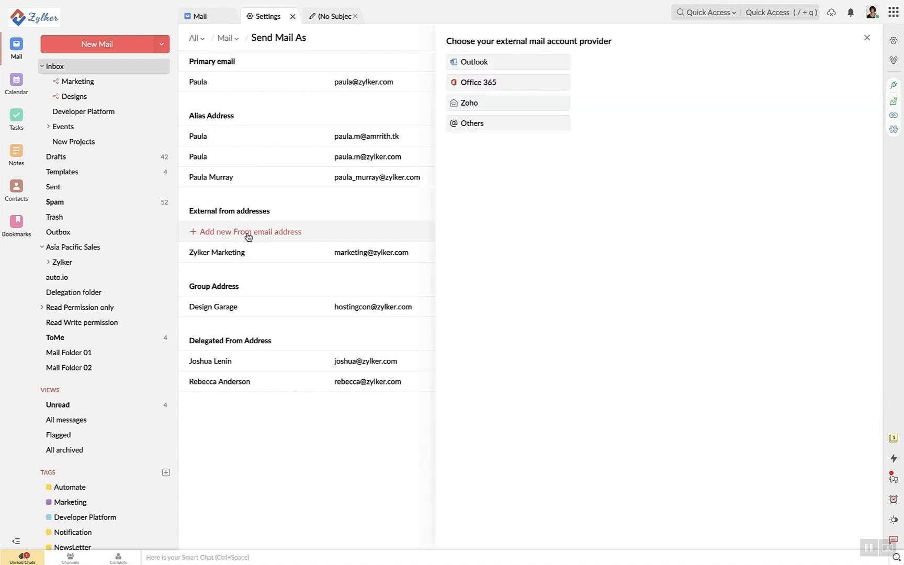
left_click(510, 106)
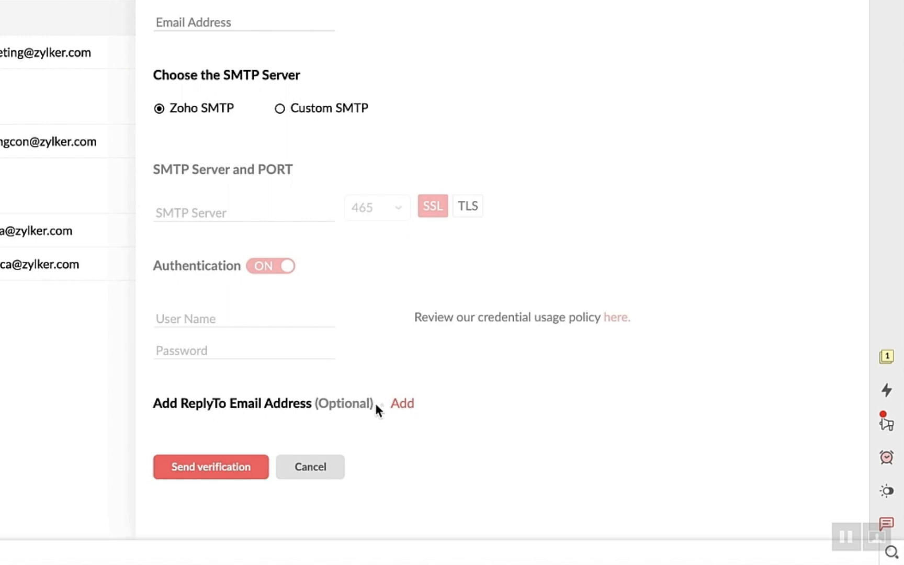
left_click(393, 405)
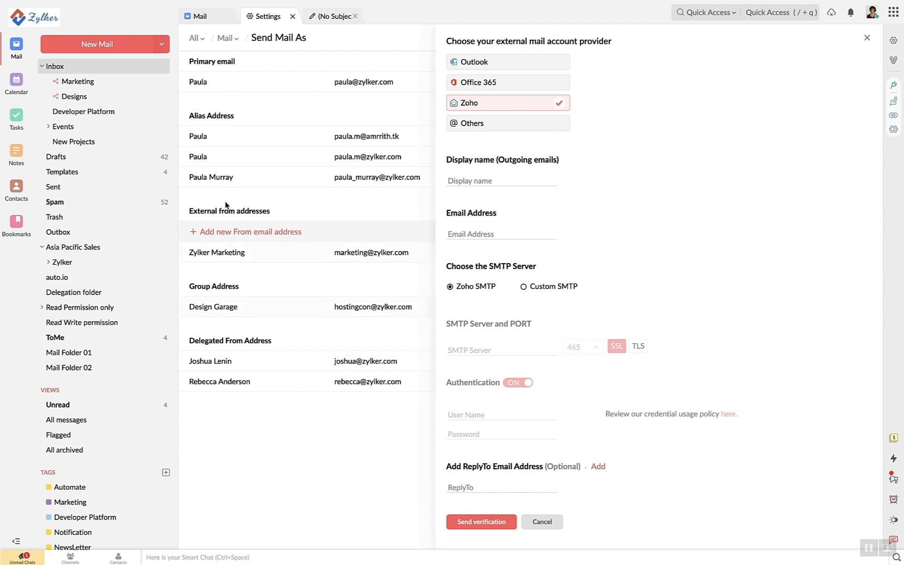
left_click(211, 18)
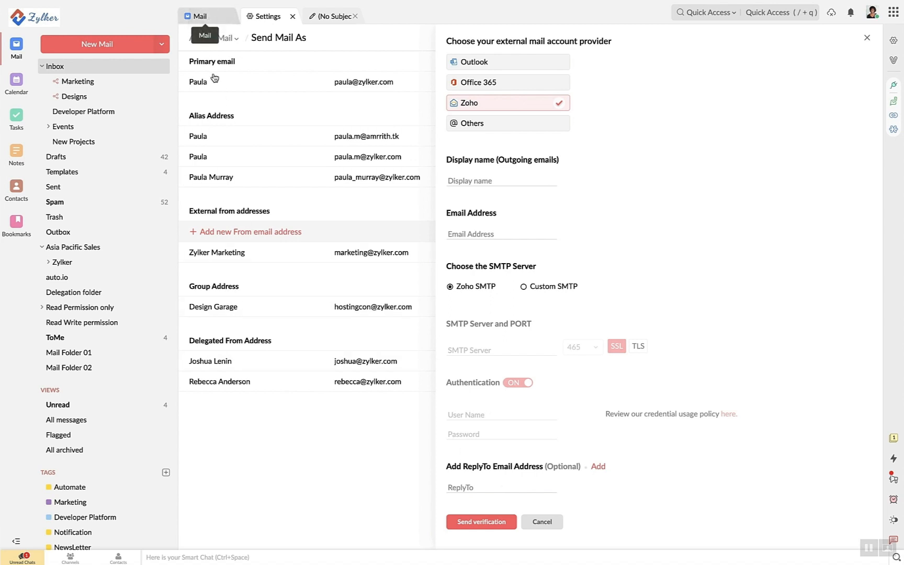
Back in the draft, keep the sender and pick the suggested colleague as the To recipient
left_click(325, 18)
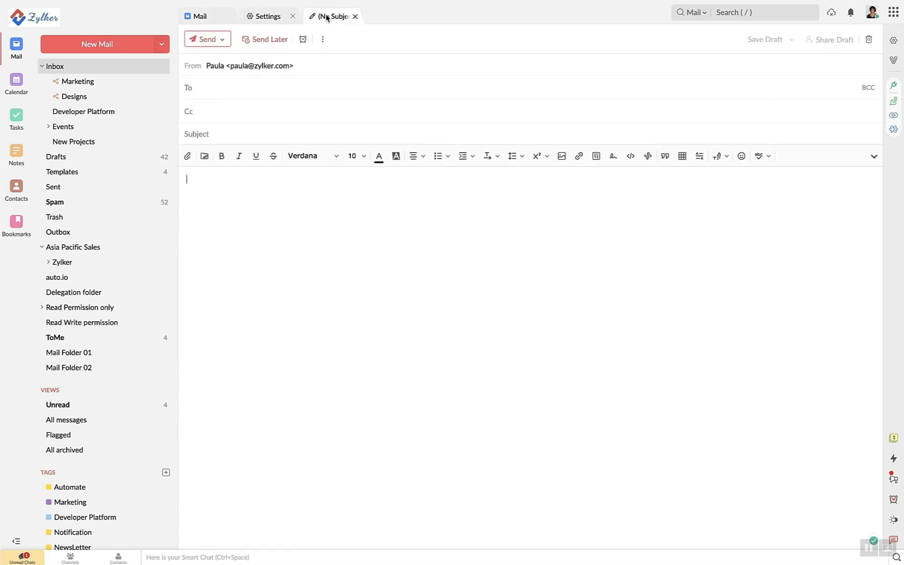
left_click(287, 66)
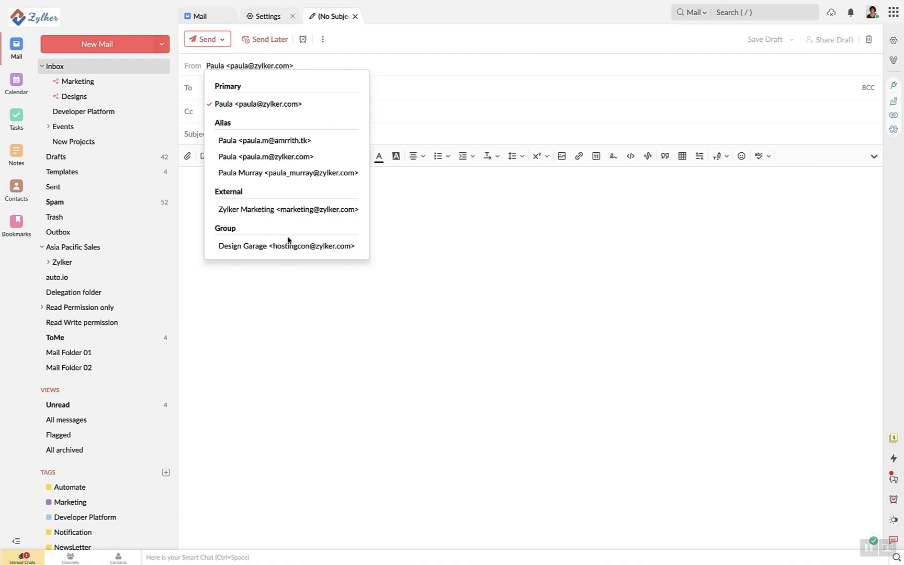
left_click(441, 48)
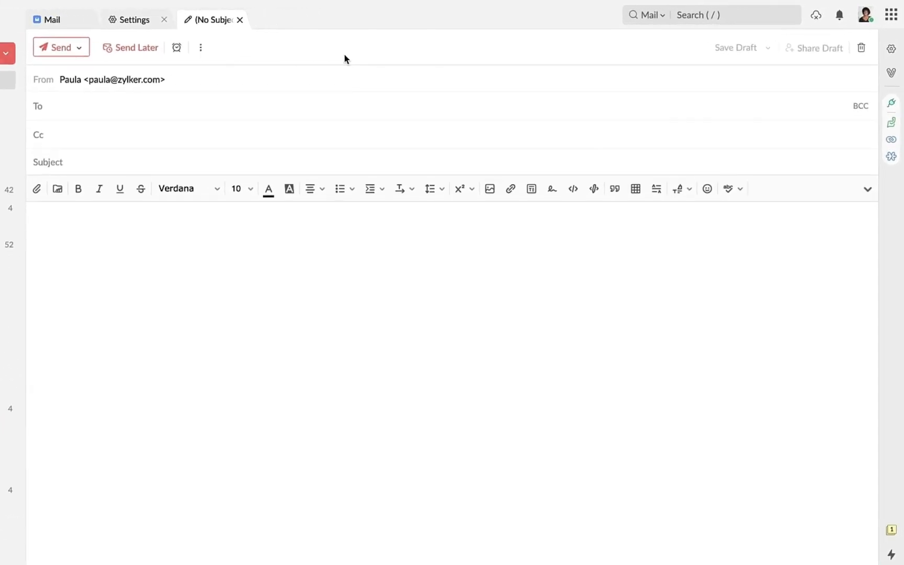
type("rebe")
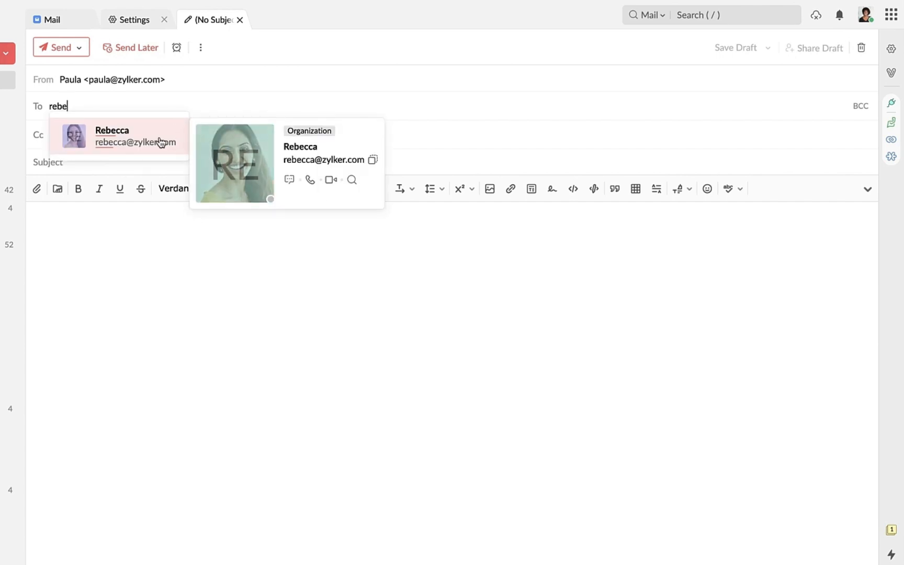
left_click(158, 139)
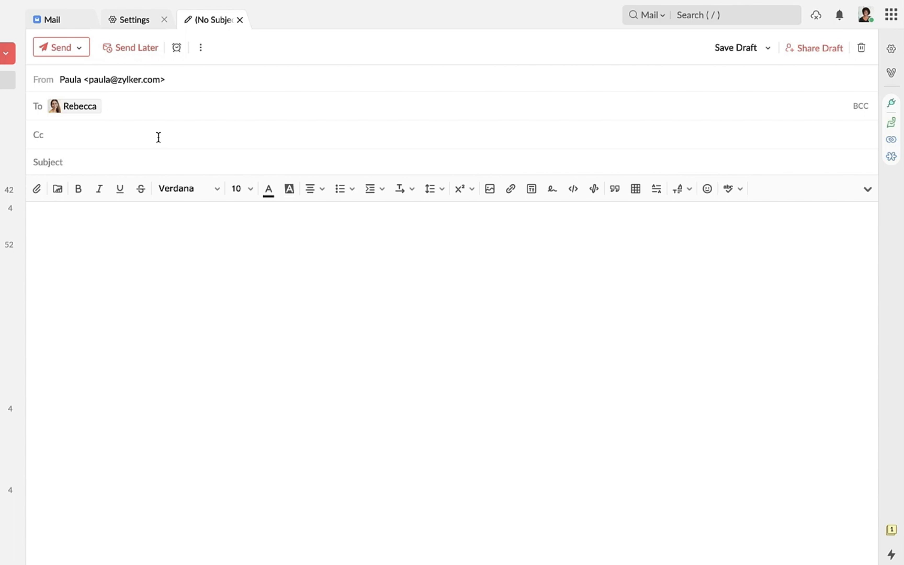
Reveal the Bcc line and place the caret in the Subject field
left_click(158, 137)
left_click(151, 168)
left_click(97, 136)
left_click(854, 112)
left_click(234, 189)
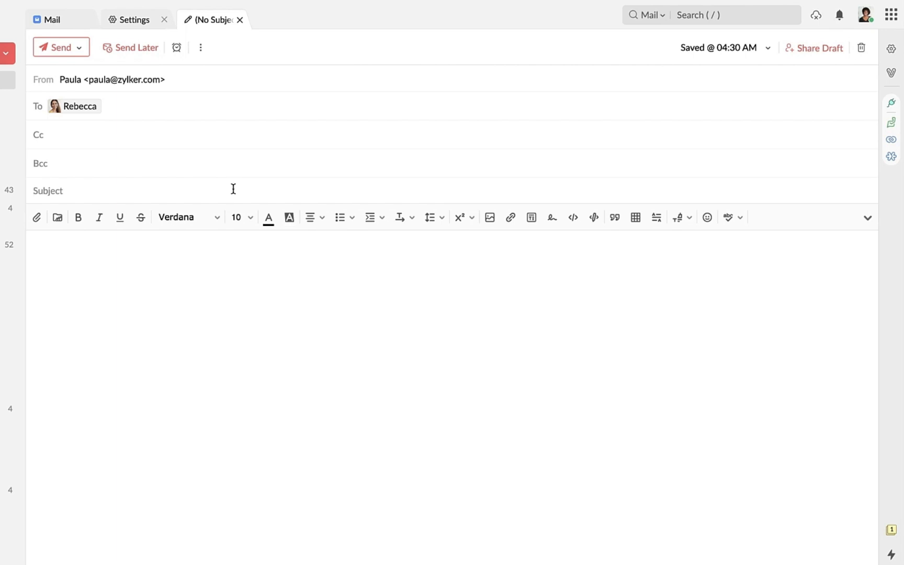
Enter subject SALE and body 'Hey! Get this paper product.' with a new line
type("SALE")
key("Tab")
type("Hey! Get this paper product.")
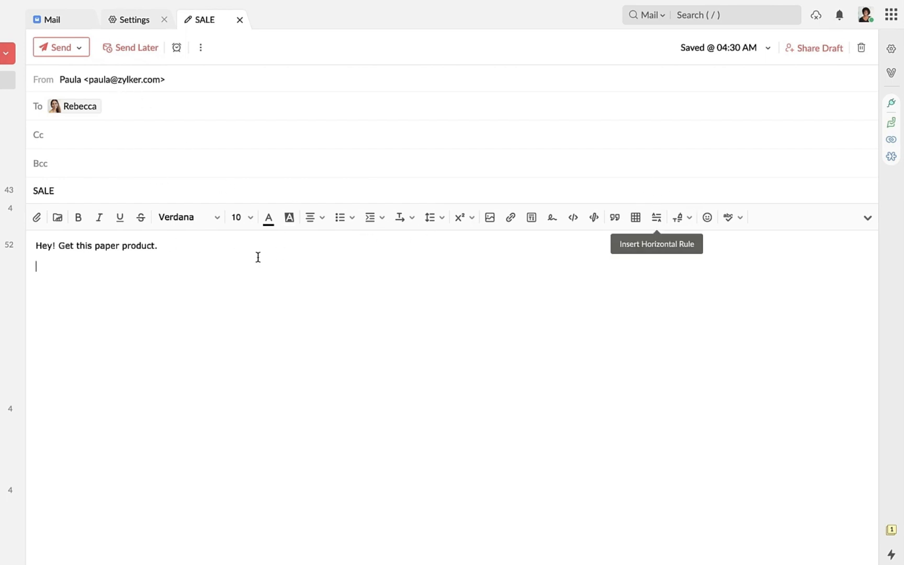
key("Return")
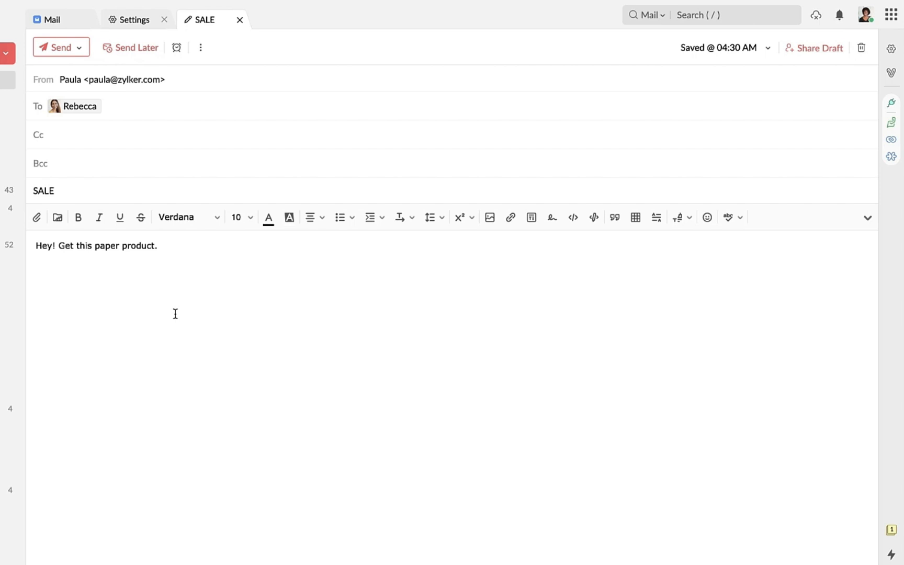
Browse My Attachments, Zoho Docs and other cloud sources without attaching, then show the WorkDrive picker
left_click(36, 218)
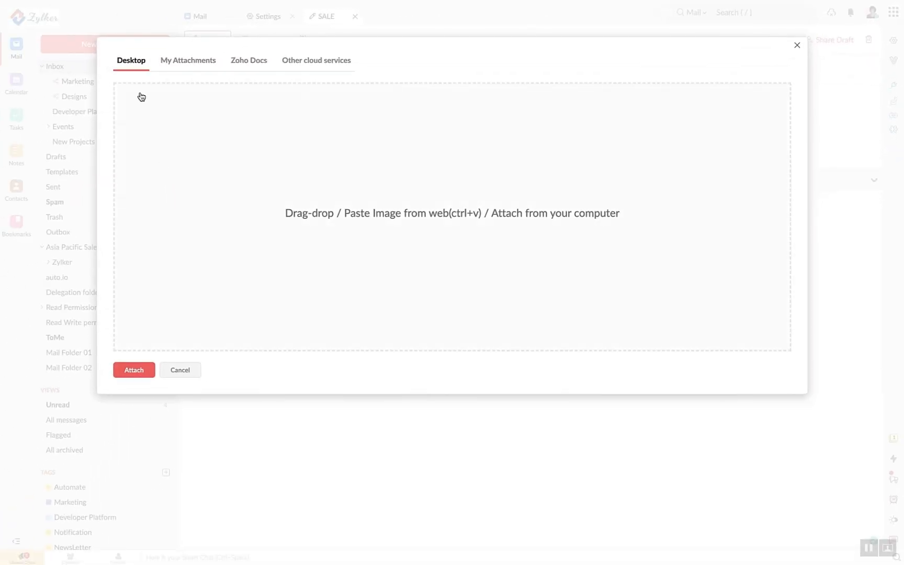
left_click(184, 68)
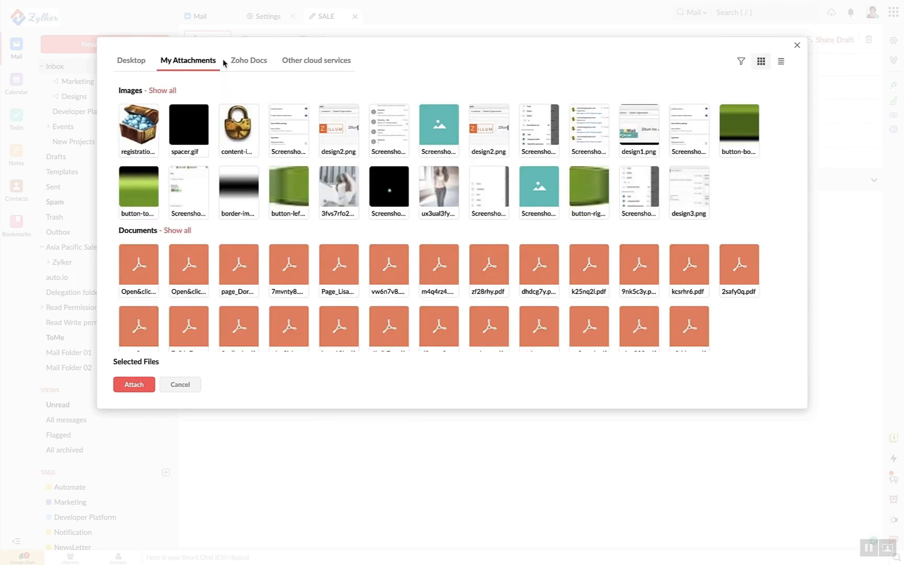
left_click(252, 65)
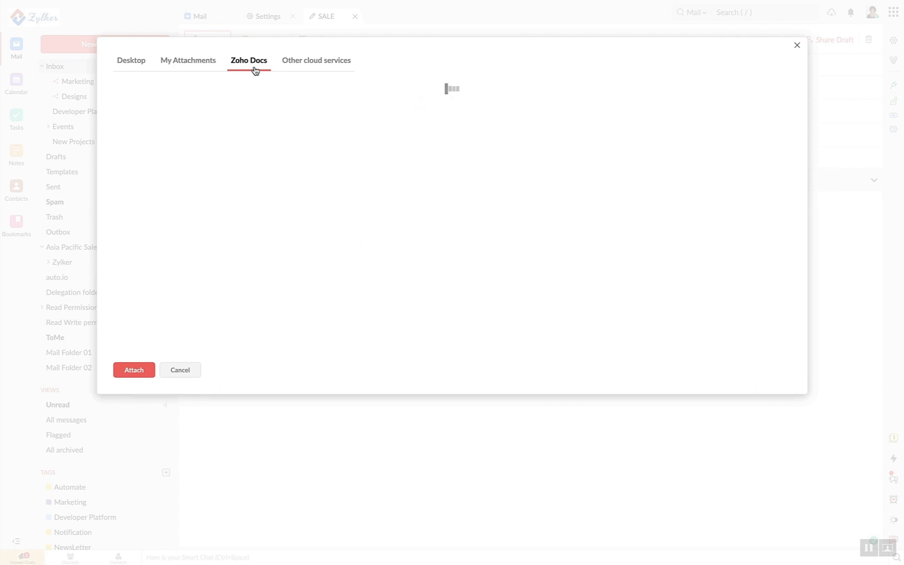
left_click(317, 61)
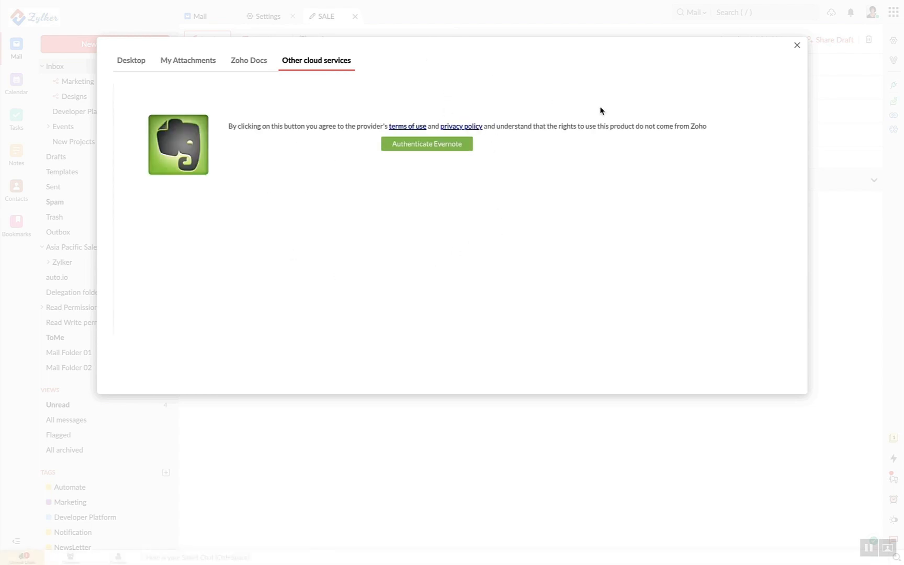
left_click(797, 46)
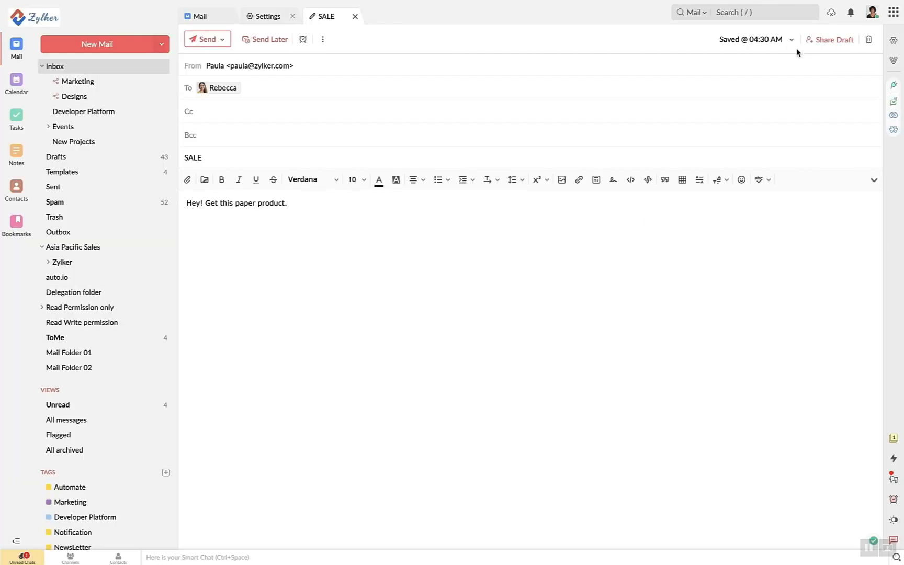
left_click(205, 180)
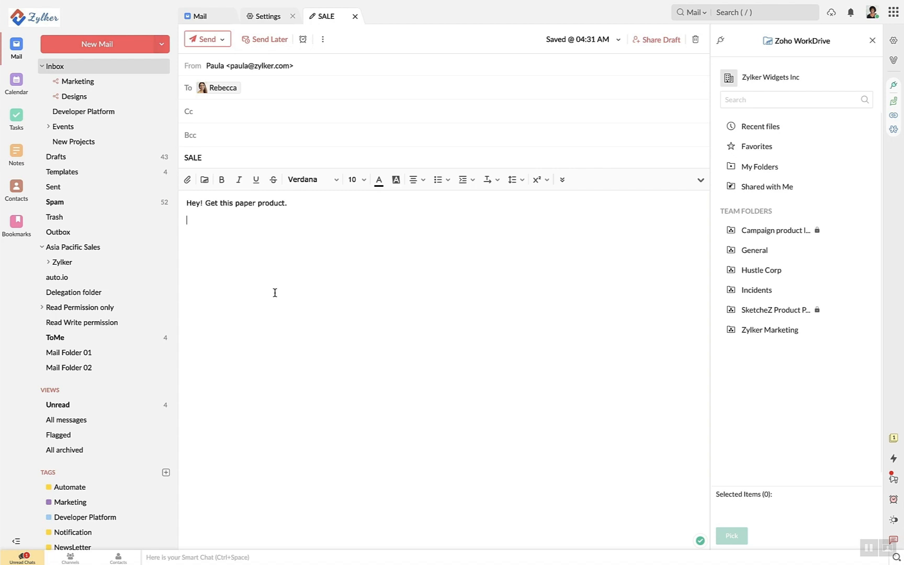
End the body with 'Regards,' and the sender's name, then close the WorkDrive panel
type("Regards,")
key("Return")
type("Paula")
left_click(871, 40)
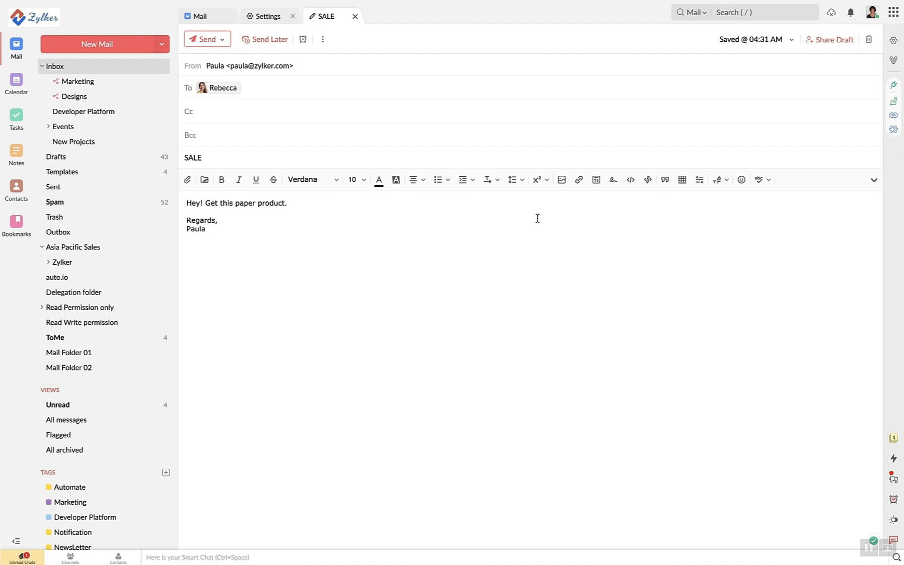
Open the Signatures page from the Settings overview
left_click(265, 20)
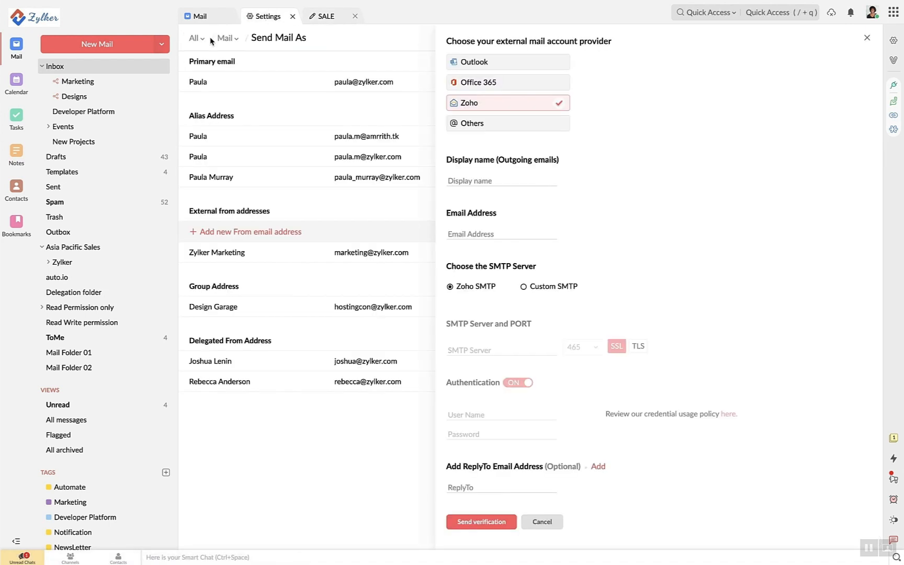
left_click(194, 38)
mouse_move(226, 43)
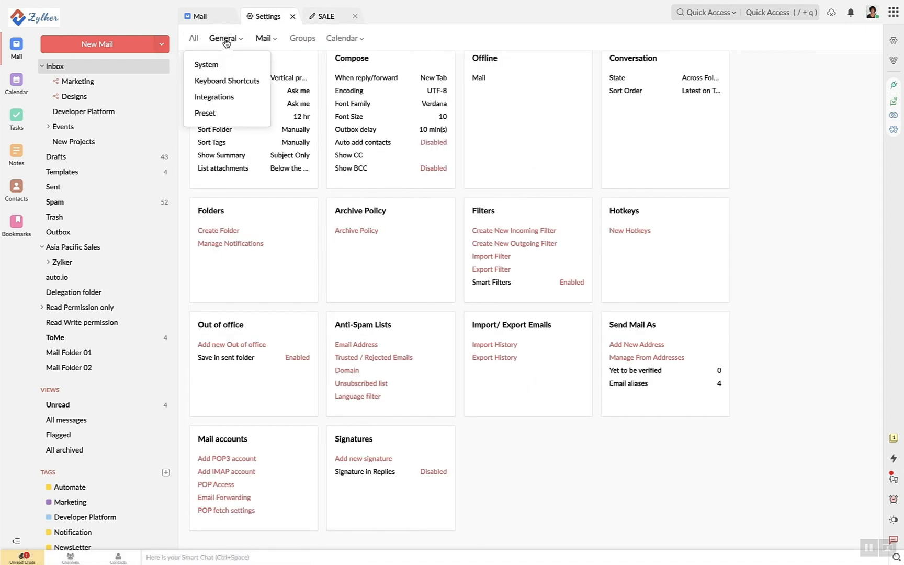
left_click(409, 453)
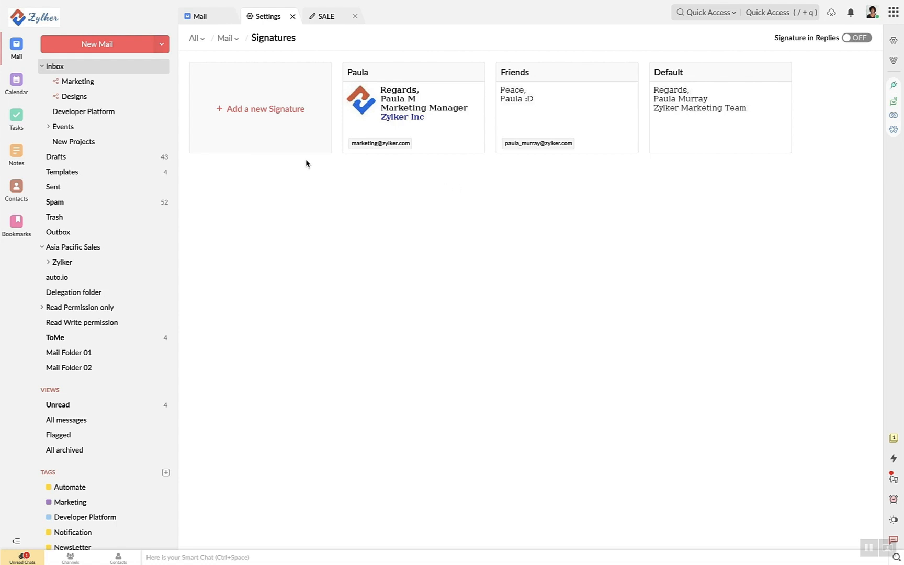
Create a signature named New containing 'Regards,' and the sender's name
left_click(291, 130)
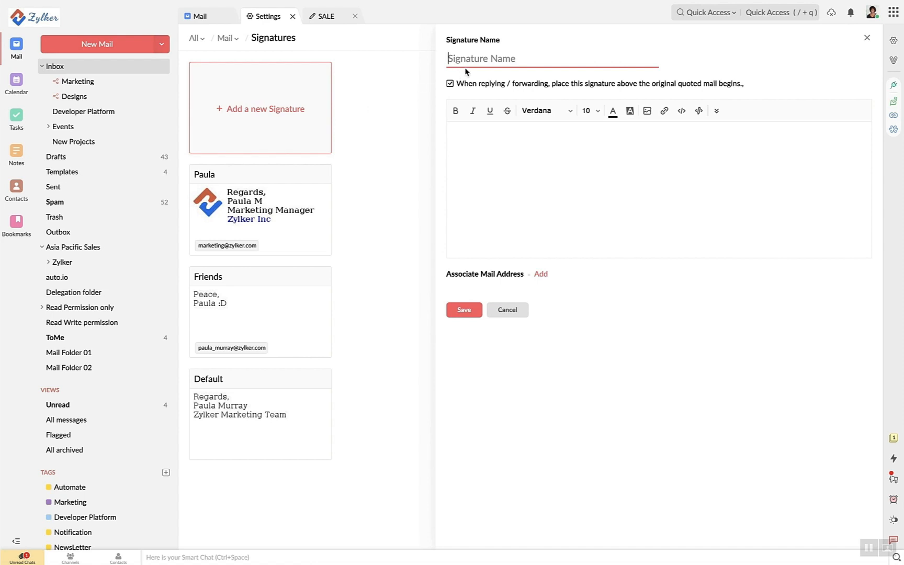
type("New")
left_click(460, 135)
type("Regards,")
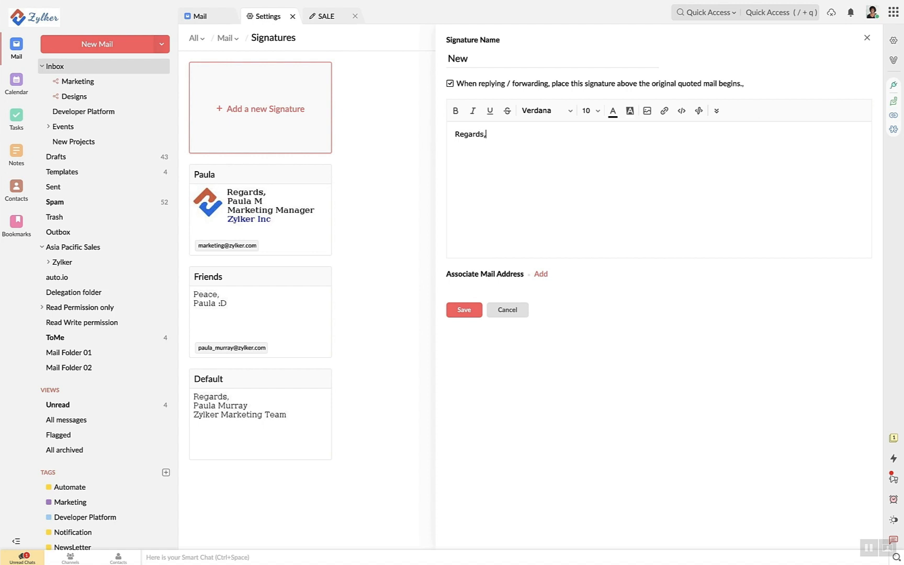
key("Return")
type("Paula")
Link the New signature to the sender's own address
left_click(541, 274)
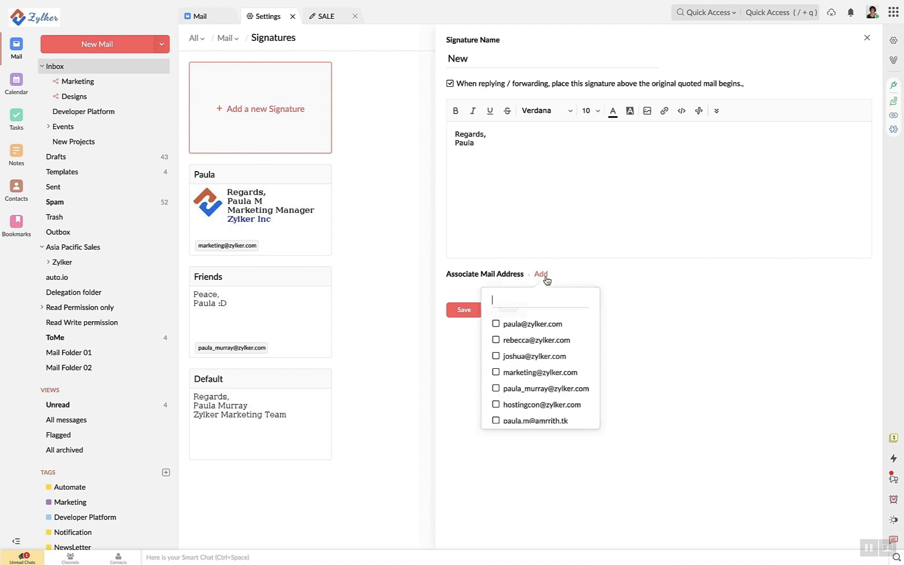
left_click(527, 327)
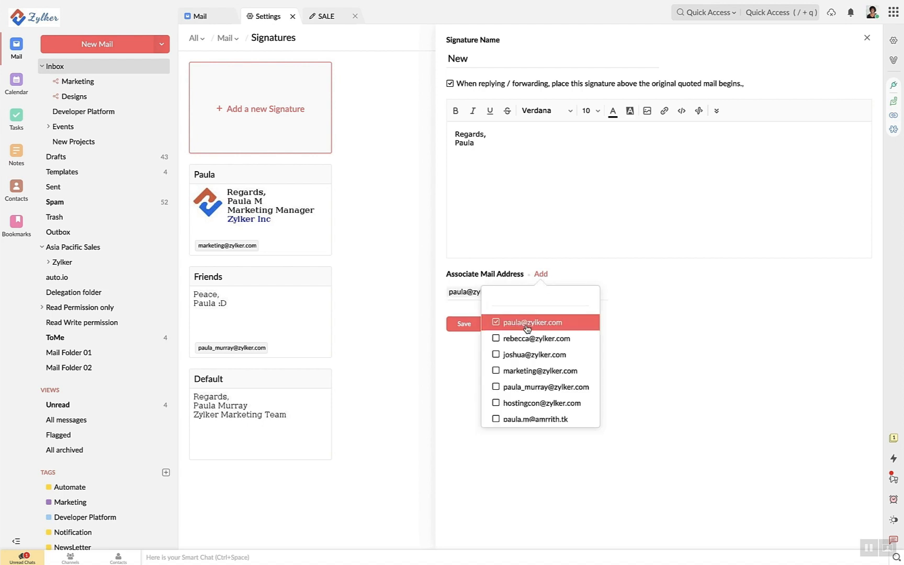
left_click(638, 312)
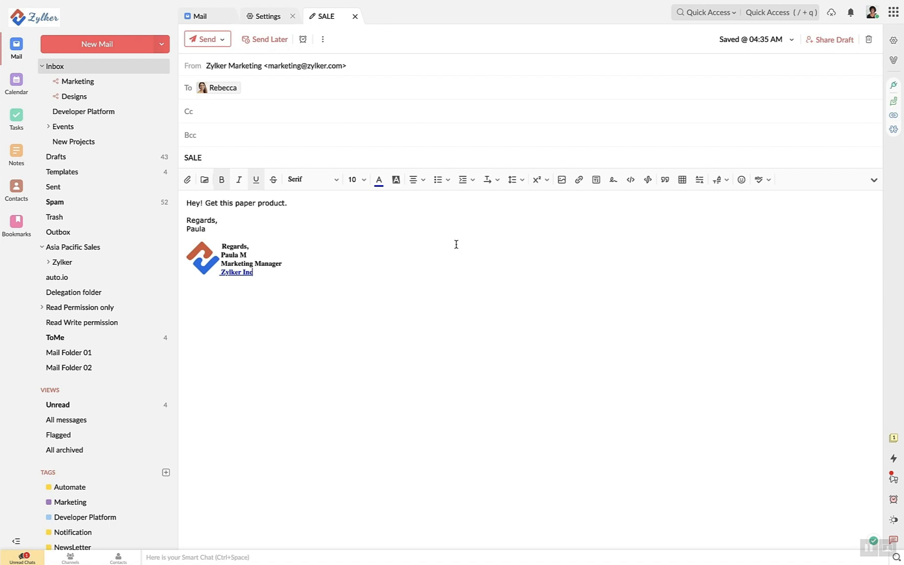
Look at the template picker's New template option, then open the Templates folder listing Webinar, Beta version, Great ideas and Hello!
left_click(595, 180)
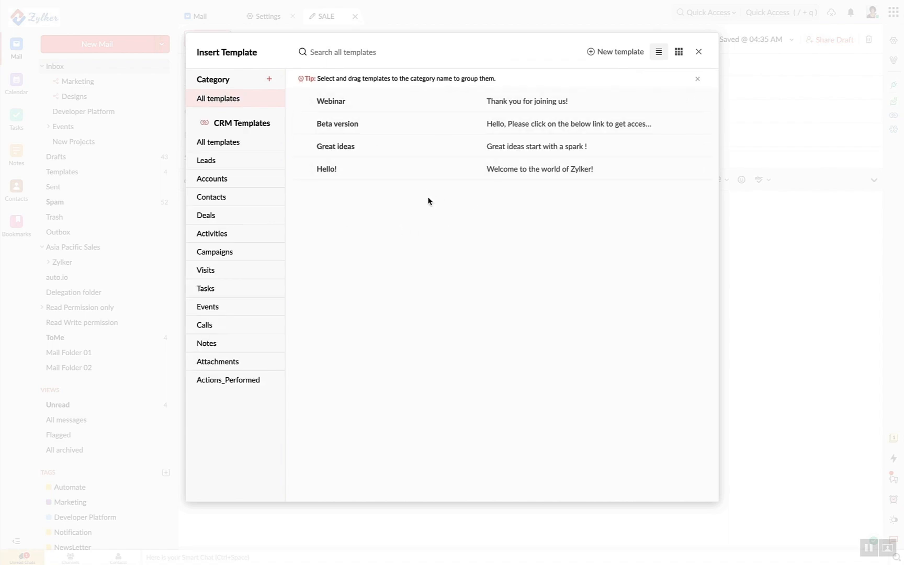
left_click(613, 52)
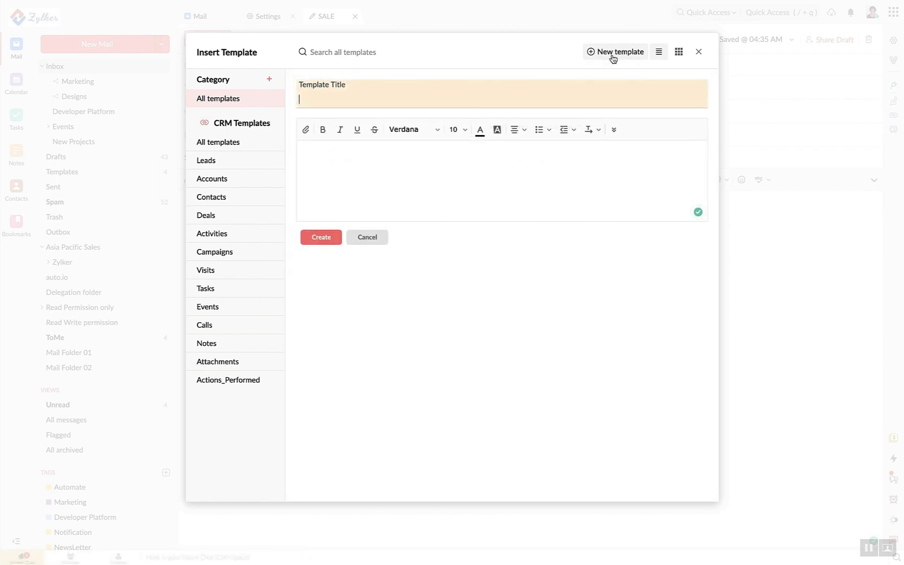
left_click(702, 52)
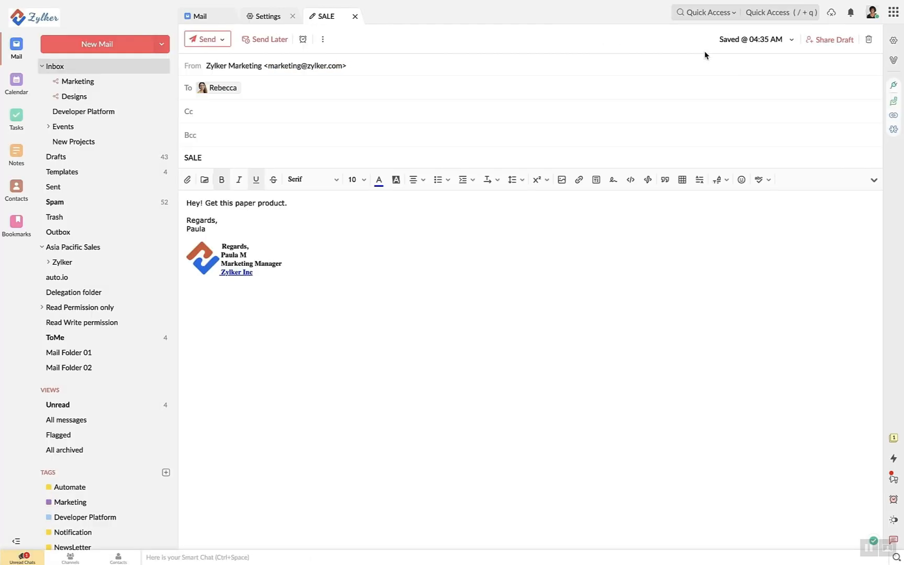
scroll(84, 200, "up", 3)
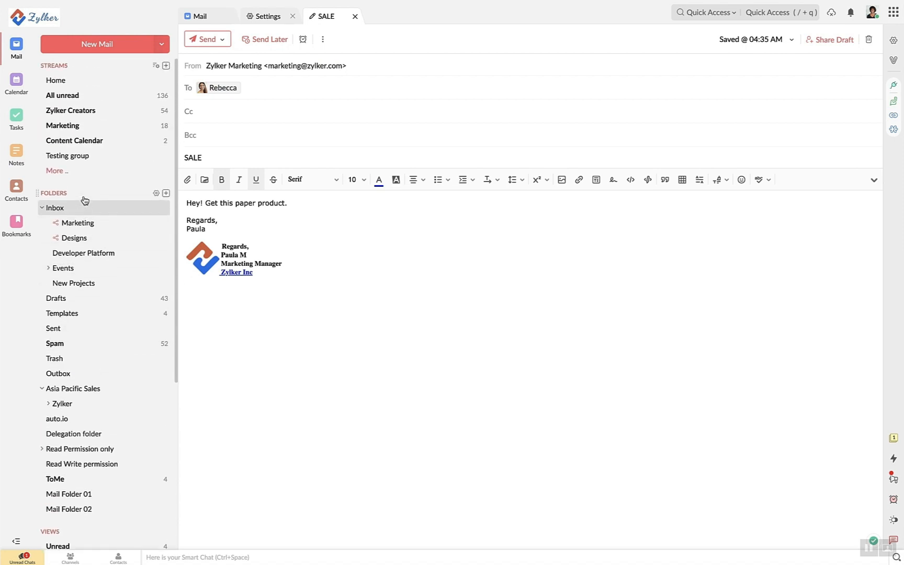
scroll(84, 199, "down", 3)
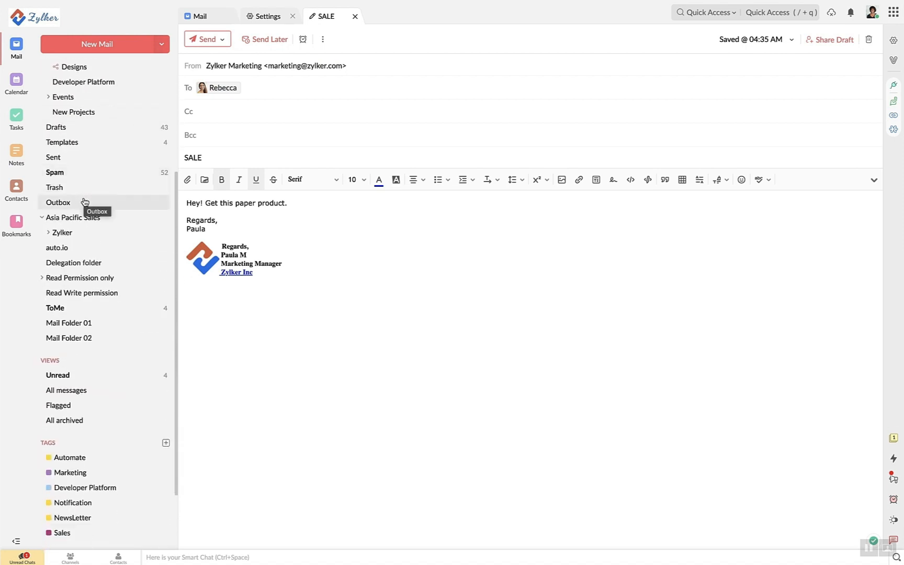
left_click(91, 145)
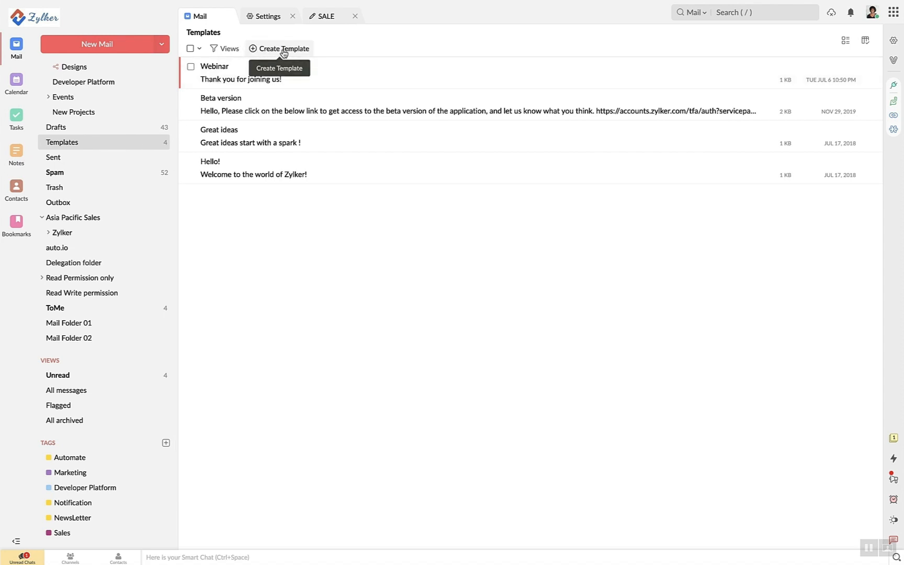
Insert the Beta version template into the SALE draft, then reopen the template picker to browse it and close it
left_click(319, 18)
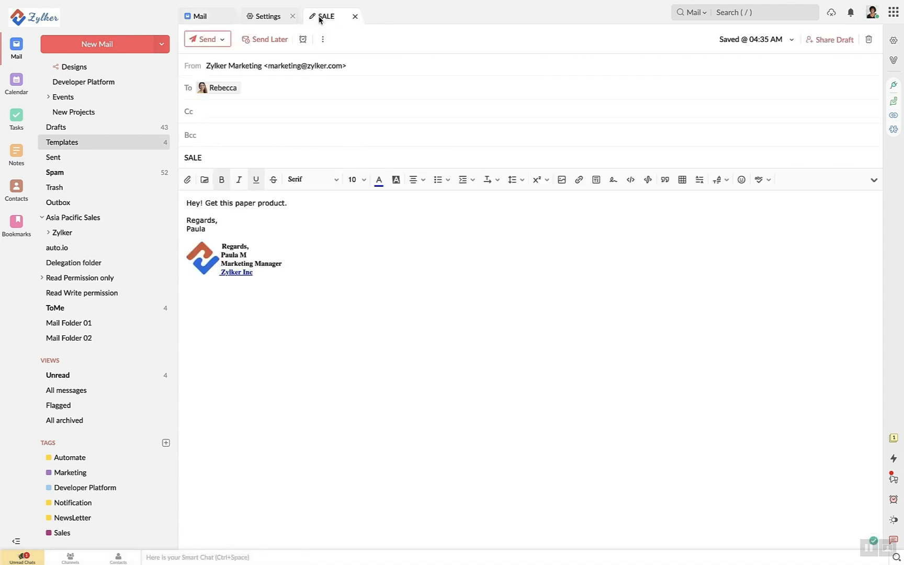
left_click(597, 181)
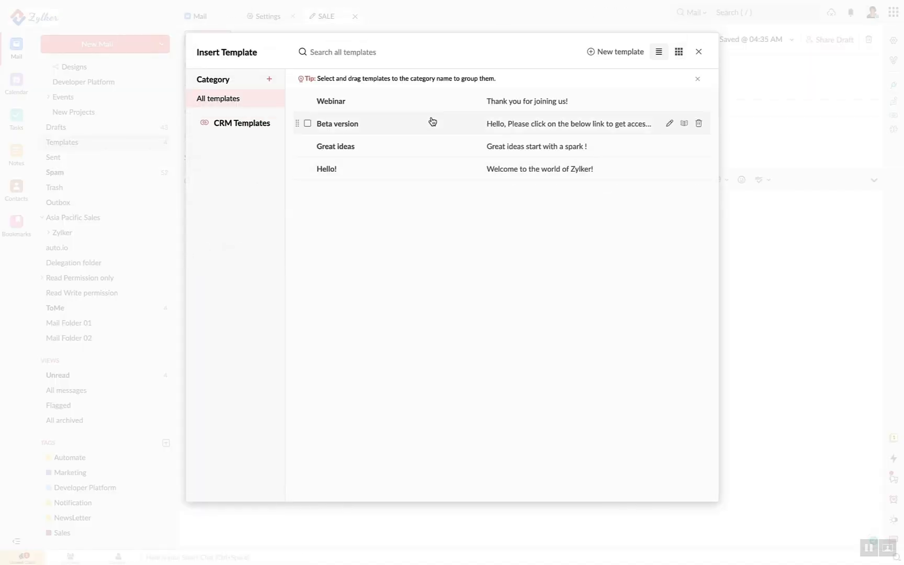
left_click(432, 128)
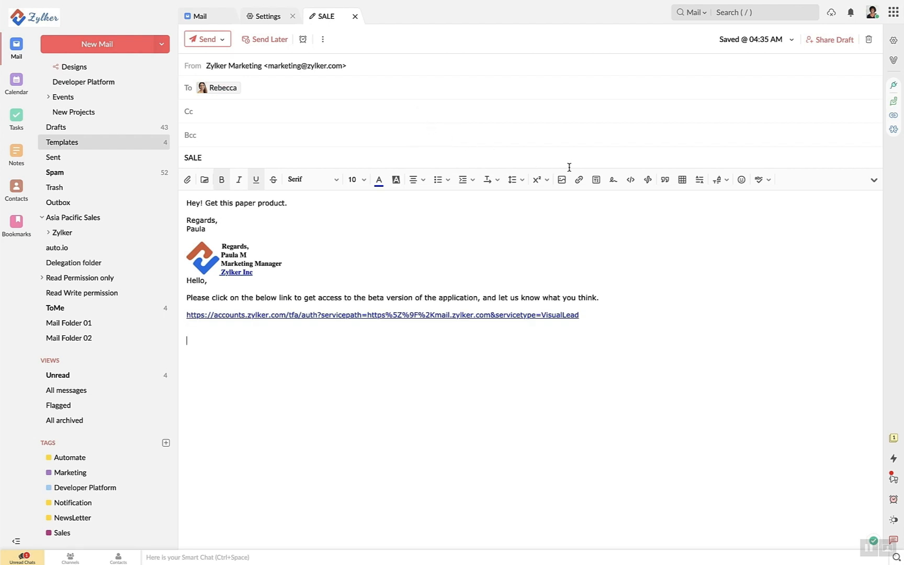
left_click(597, 180)
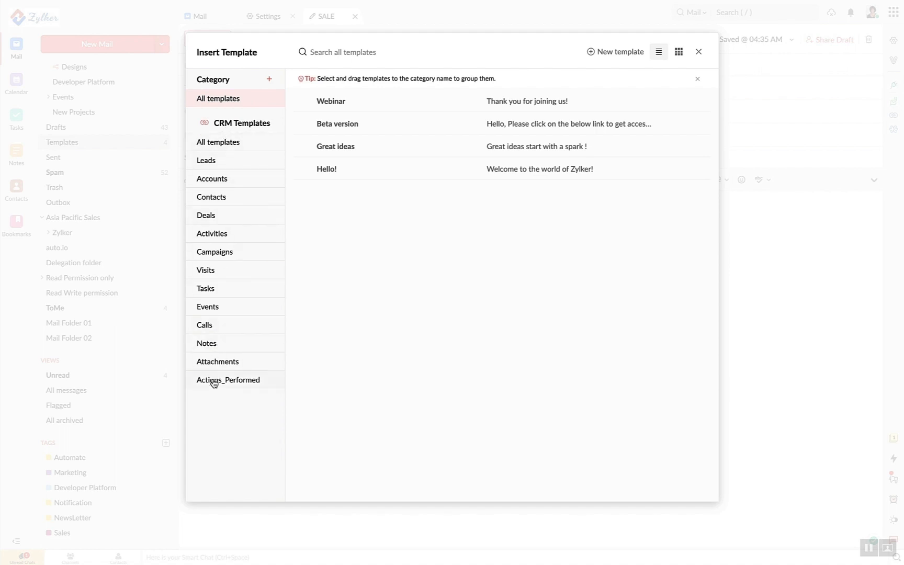
left_click(698, 52)
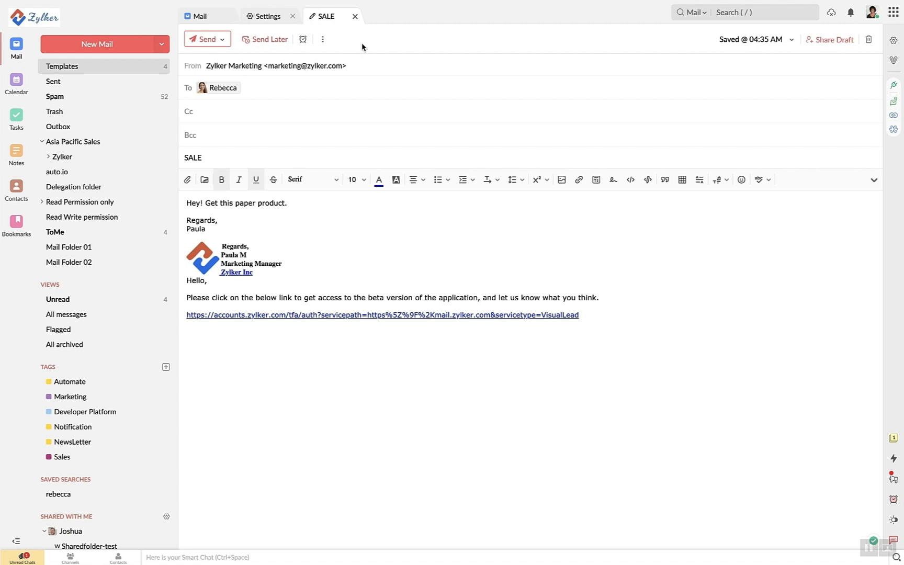
Add an 'If no replies until' Jul 07, 2021 04:47 AM reminder to SALE, reminding recipients too
left_click(302, 40)
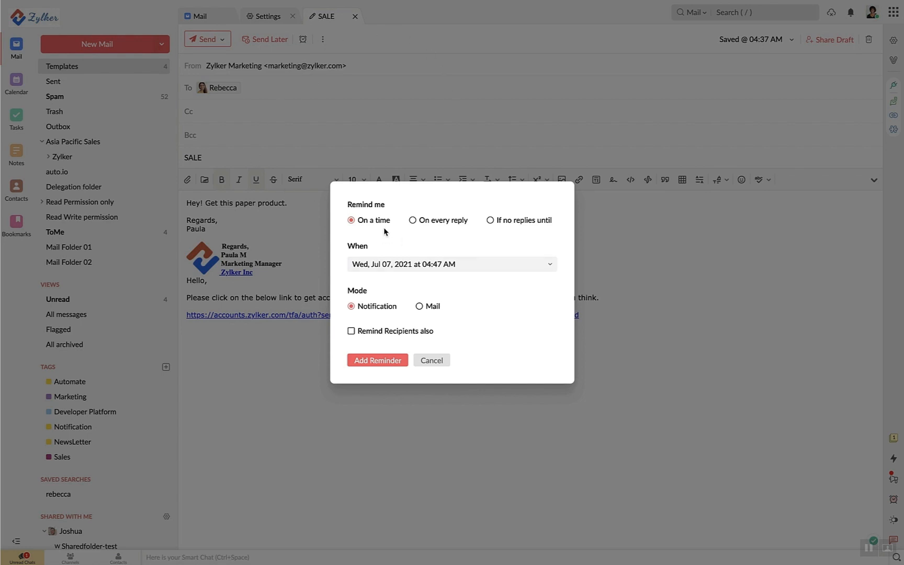
left_click(437, 221)
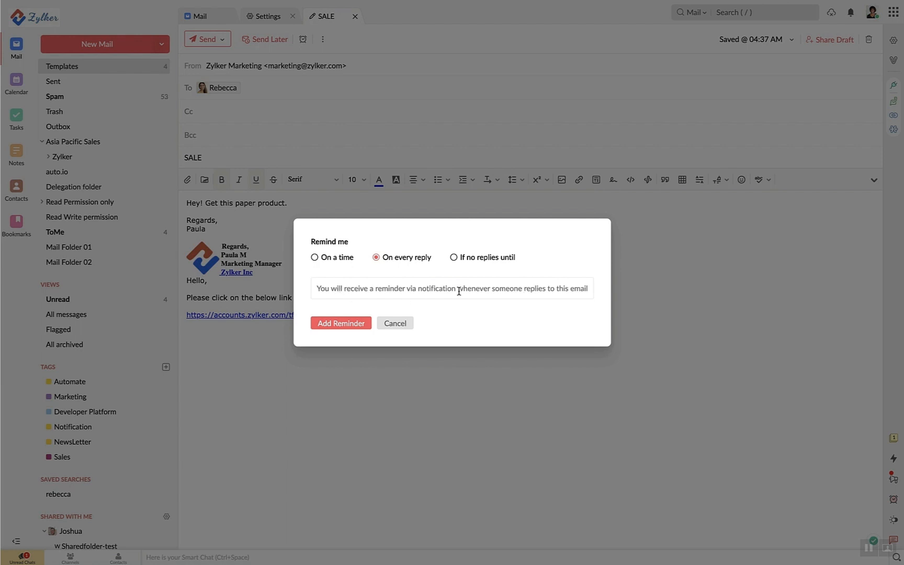
left_click(479, 257)
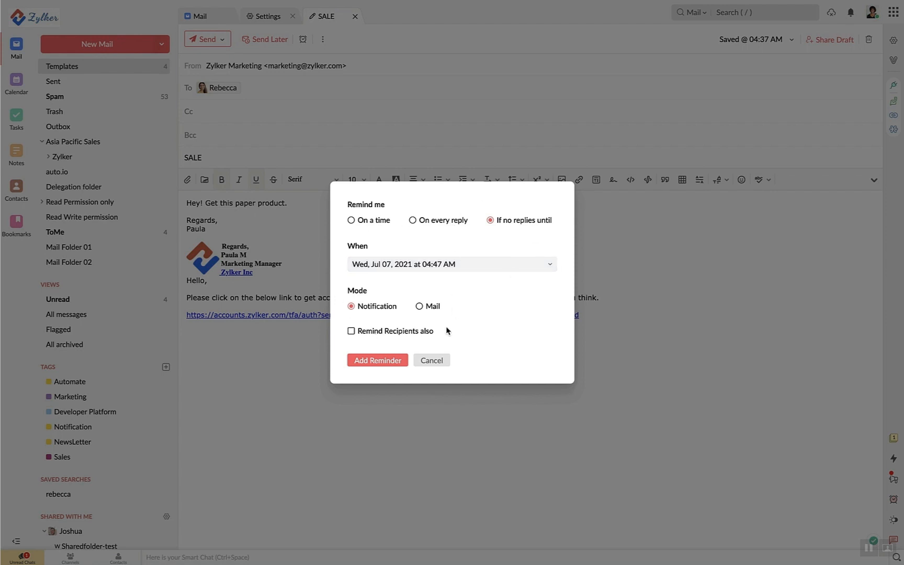
left_click(404, 331)
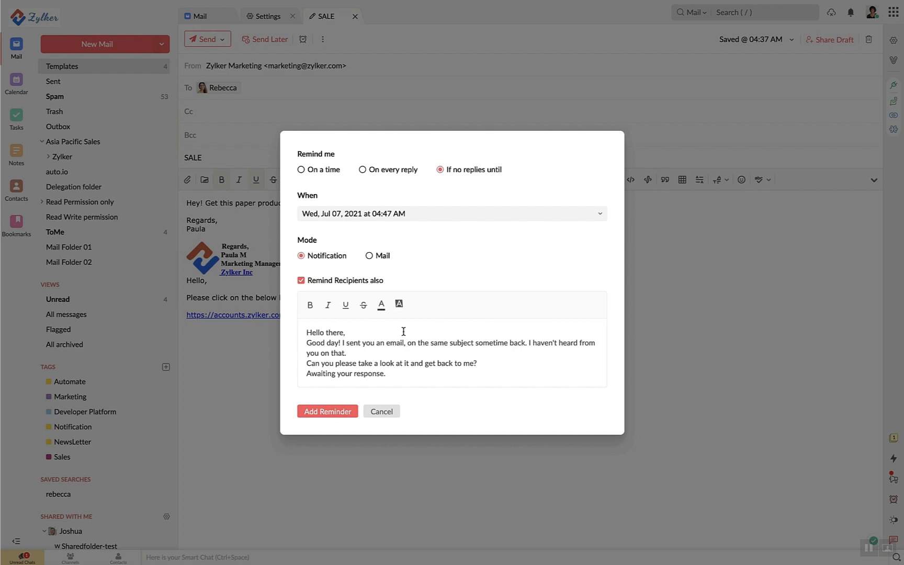
left_click(319, 412)
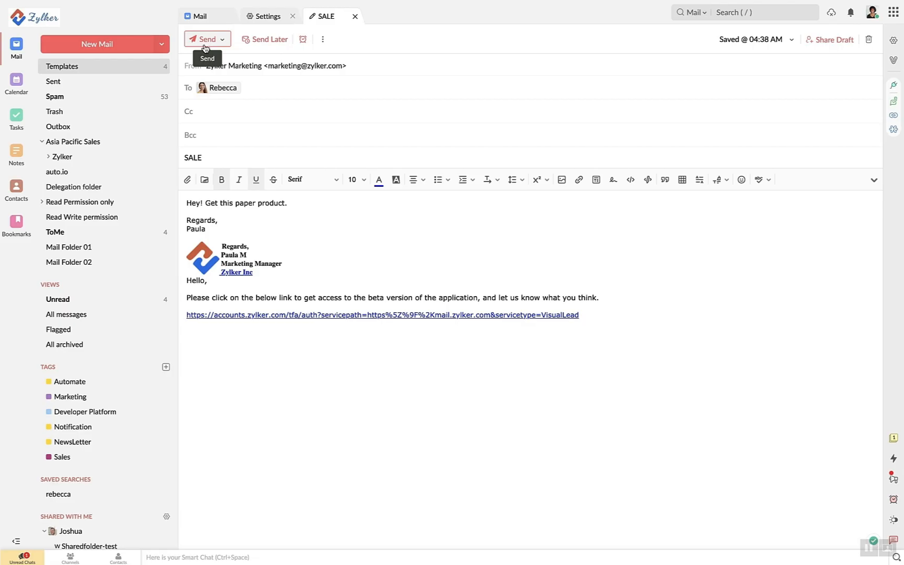
Schedule SALE with Send Later for the custom time 07/07/2021 04:44 IST
left_click(267, 44)
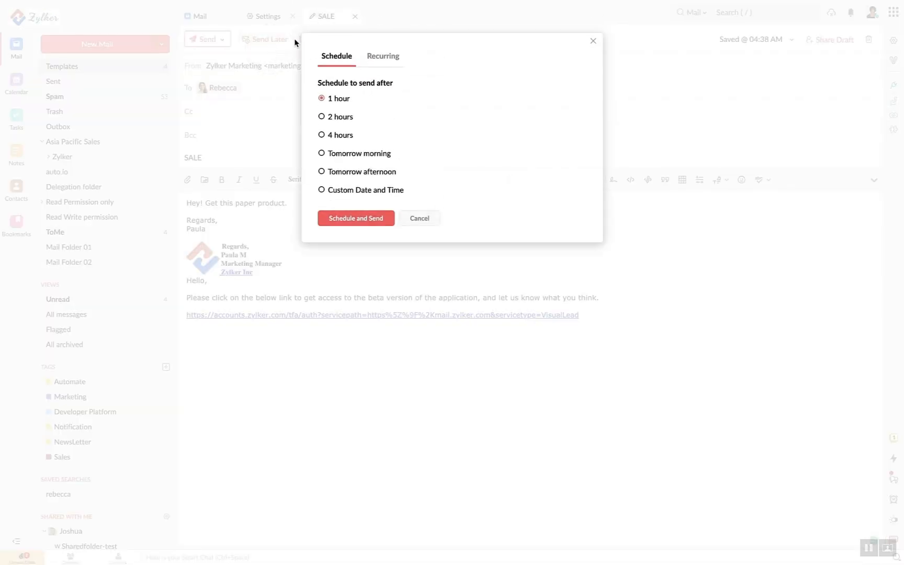
left_click(361, 191)
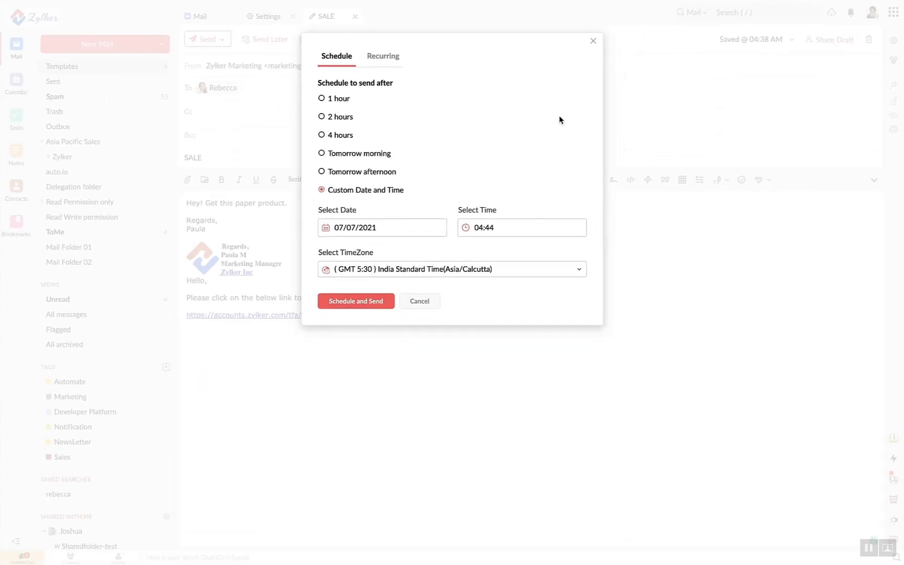
left_click(349, 302)
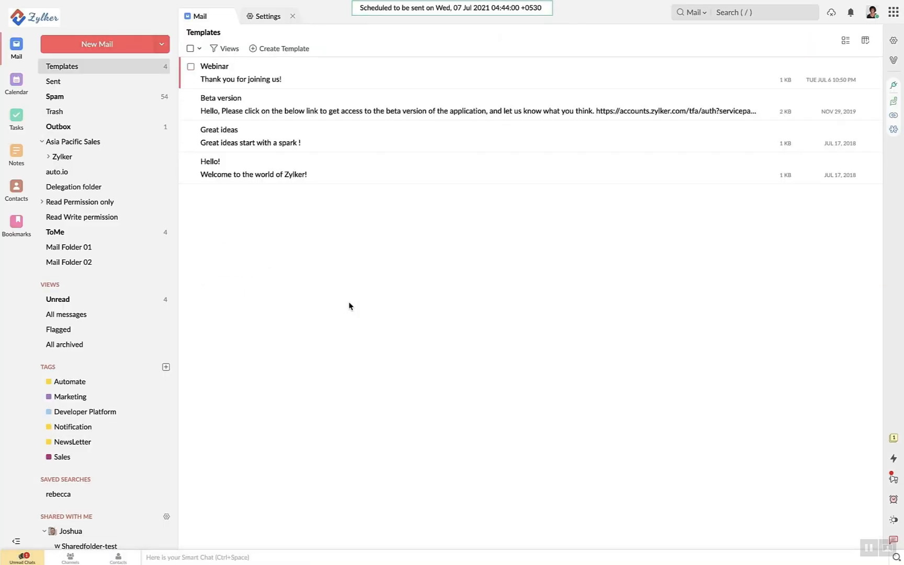
Stop the SALE email's schedule from the Outbox, confirm it, and go to the Drafts folder
scroll(78, 188, "up", 3)
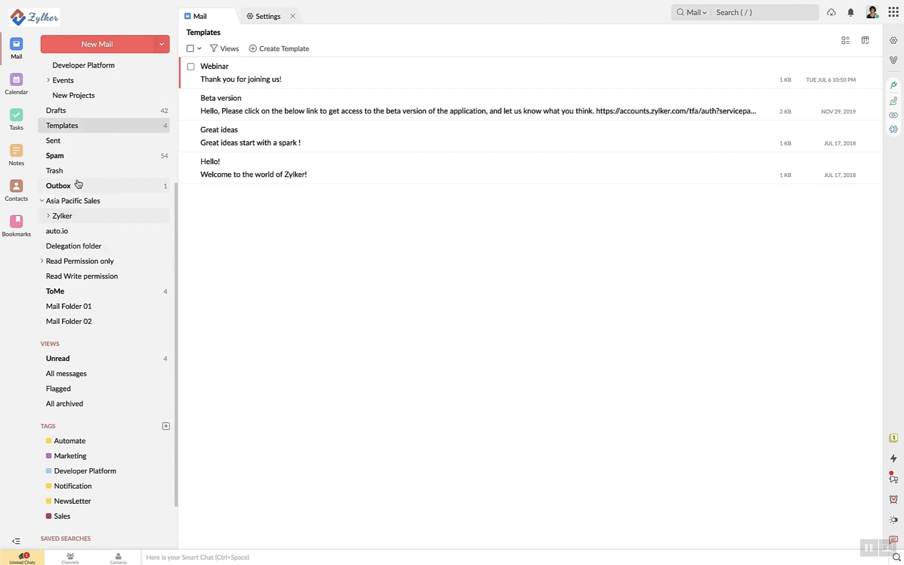
left_click(63, 194)
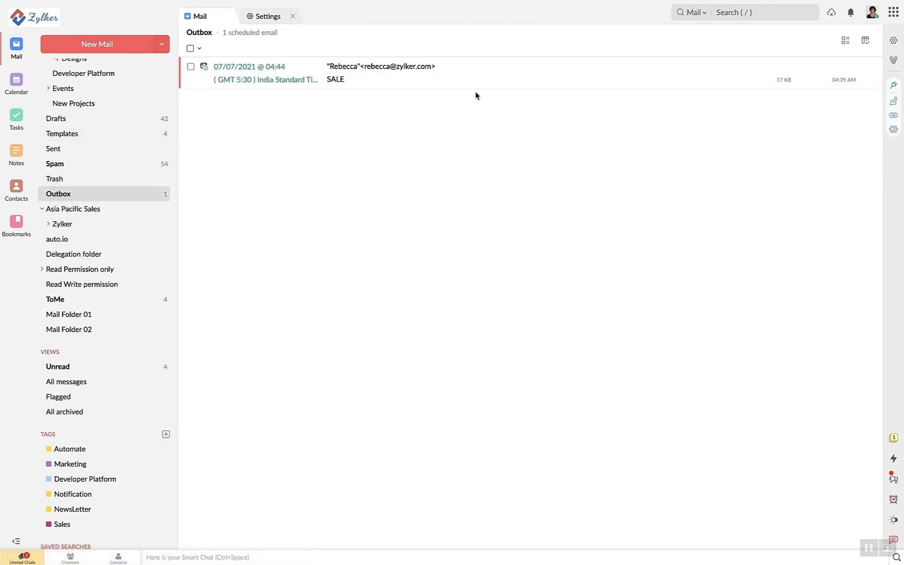
left_click(412, 79)
left_click(191, 67)
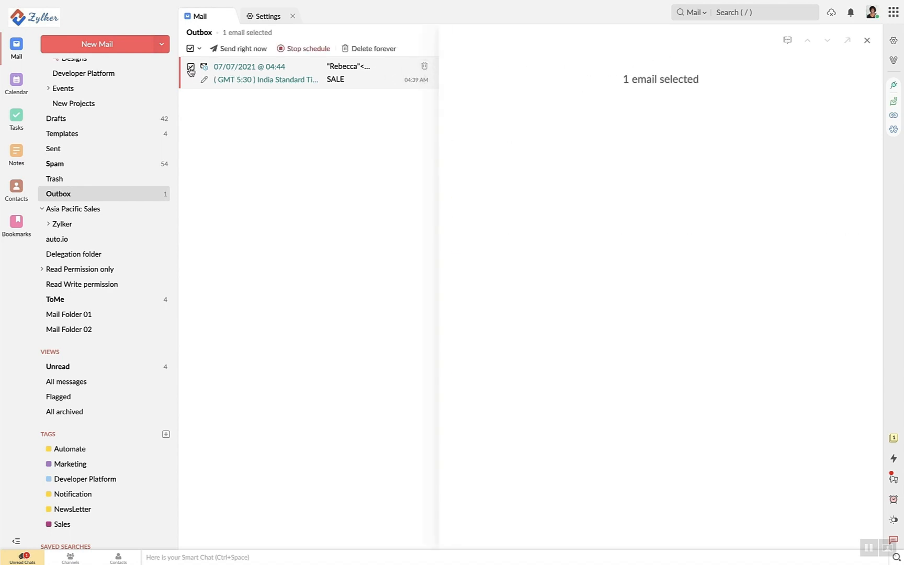
left_click(304, 52)
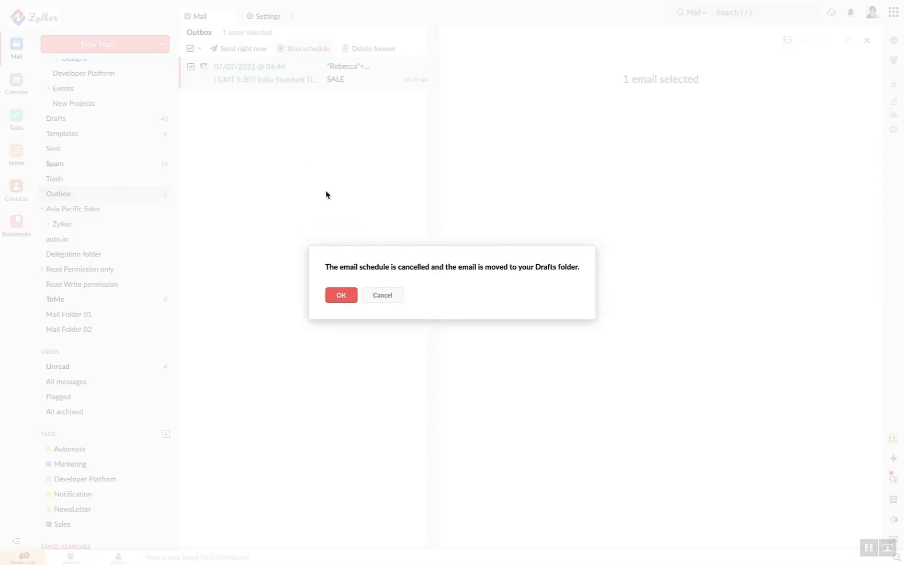
left_click(342, 296)
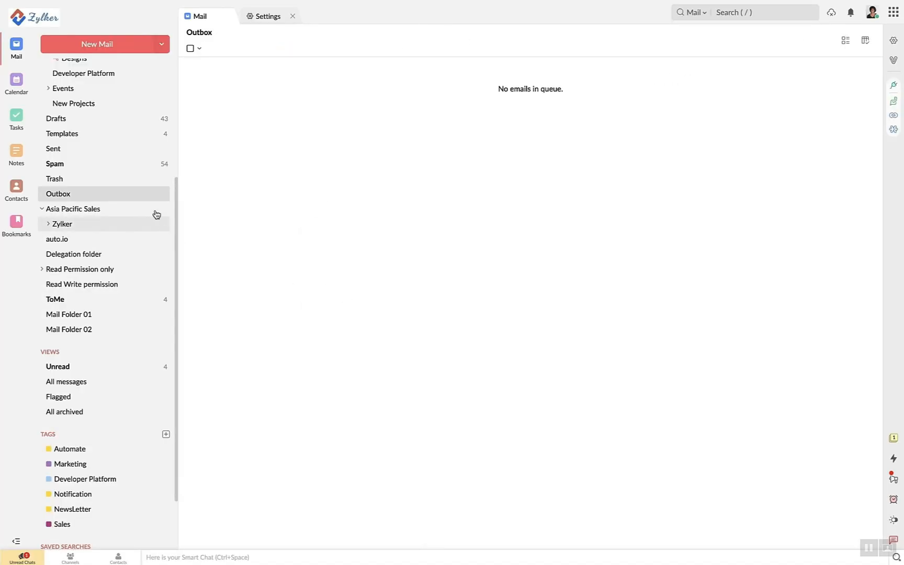
left_click(115, 122)
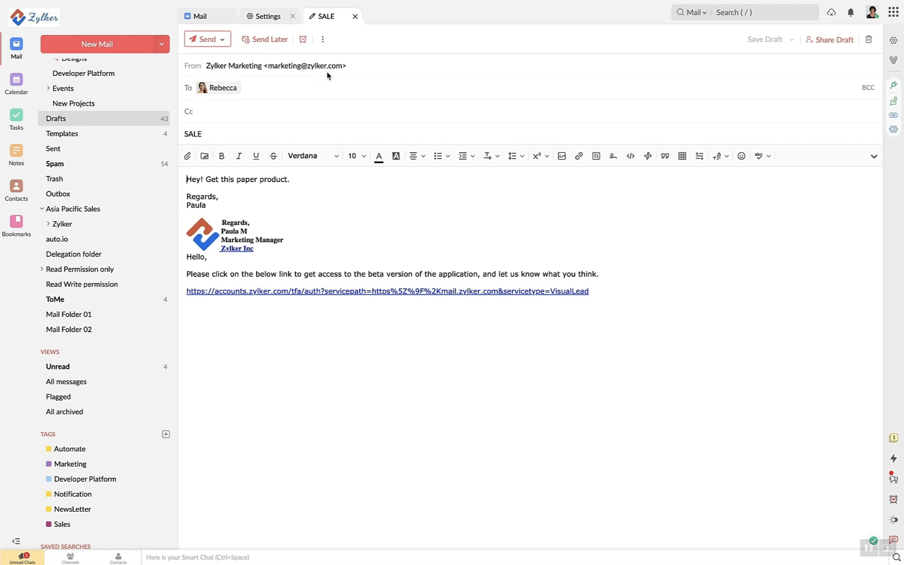
Open the Compose settings and scroll to Outbox Delay (10 minutes) and Undo Send (15 seconds)
left_click(275, 24)
left_click(193, 40)
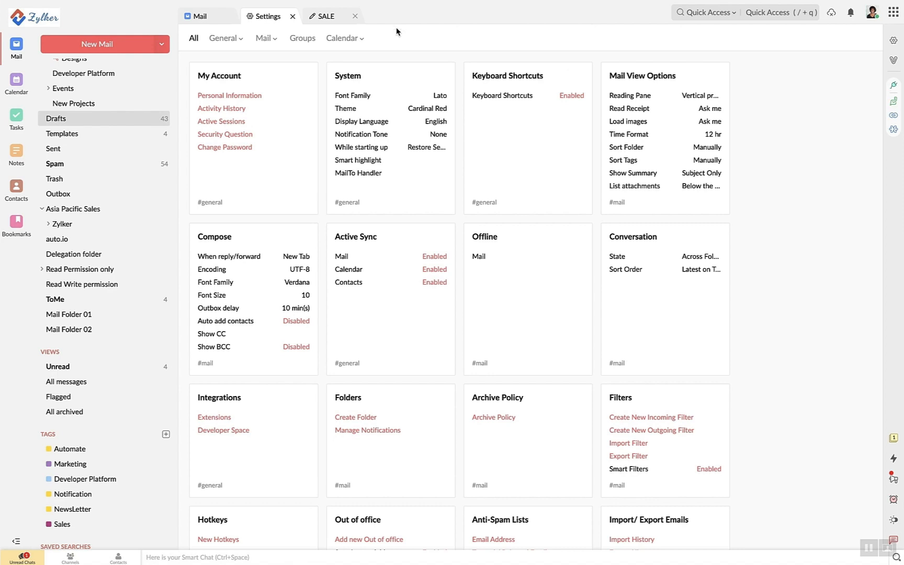
left_click(253, 263)
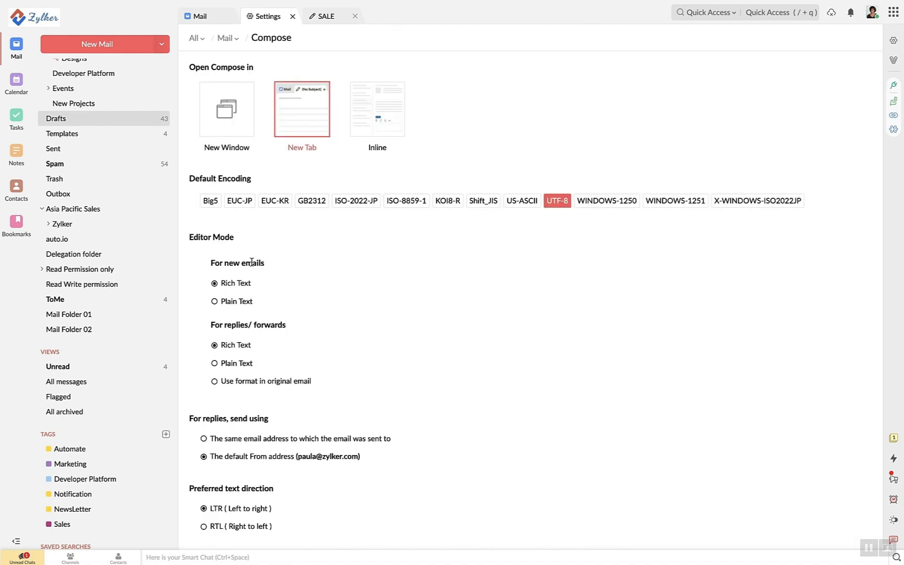
scroll(252, 262, "down", 10)
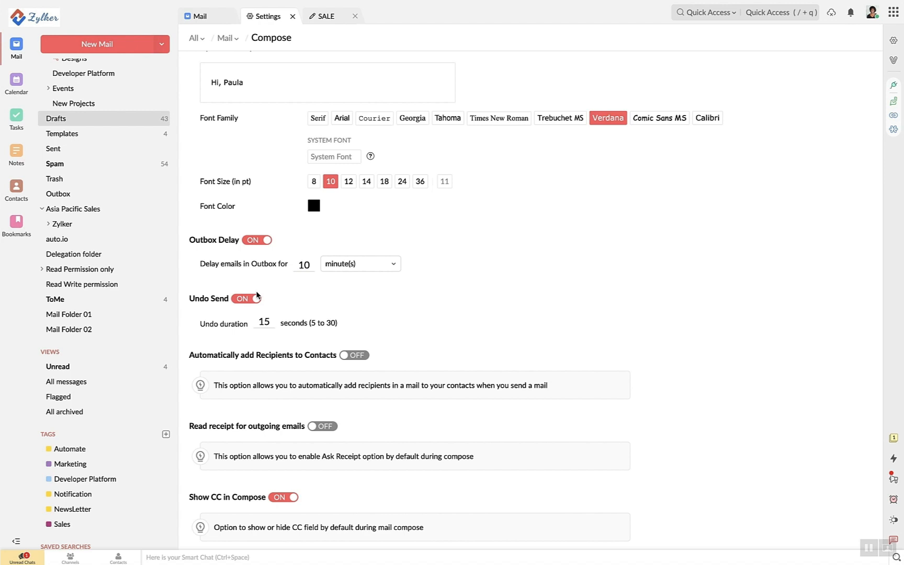
scroll(258, 295, "down", 2)
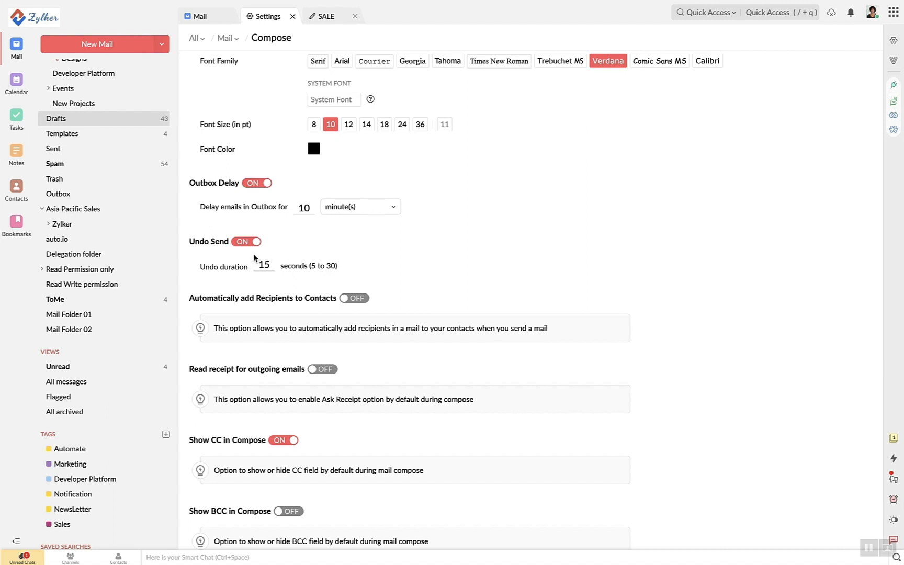
Turn off Outbox Delay, then open the SALE draft from Drafts and send it
left_click(256, 184)
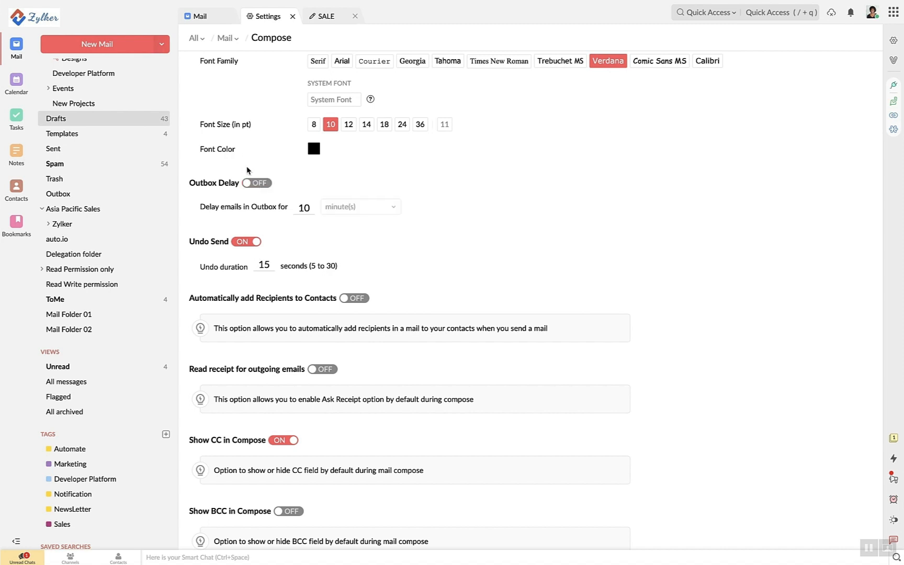
left_click(199, 16)
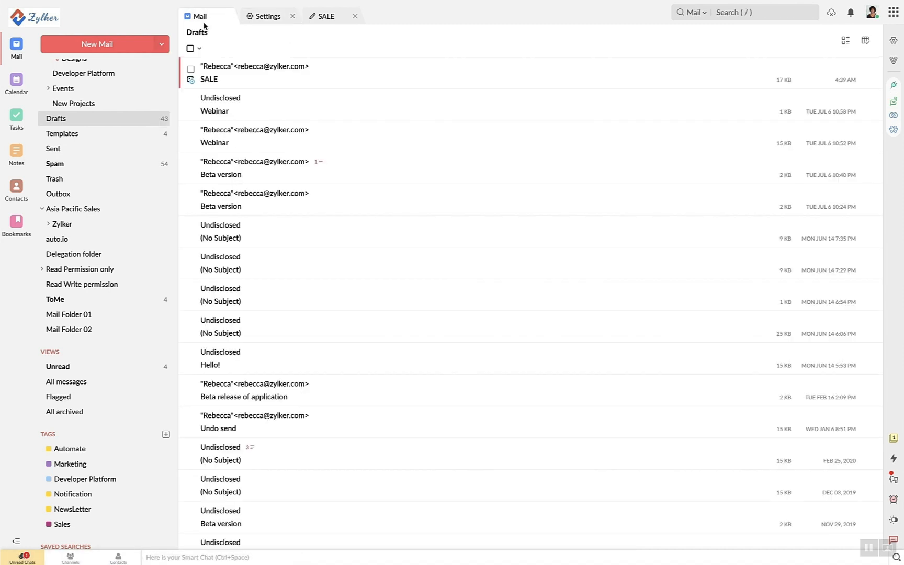
left_click(274, 75)
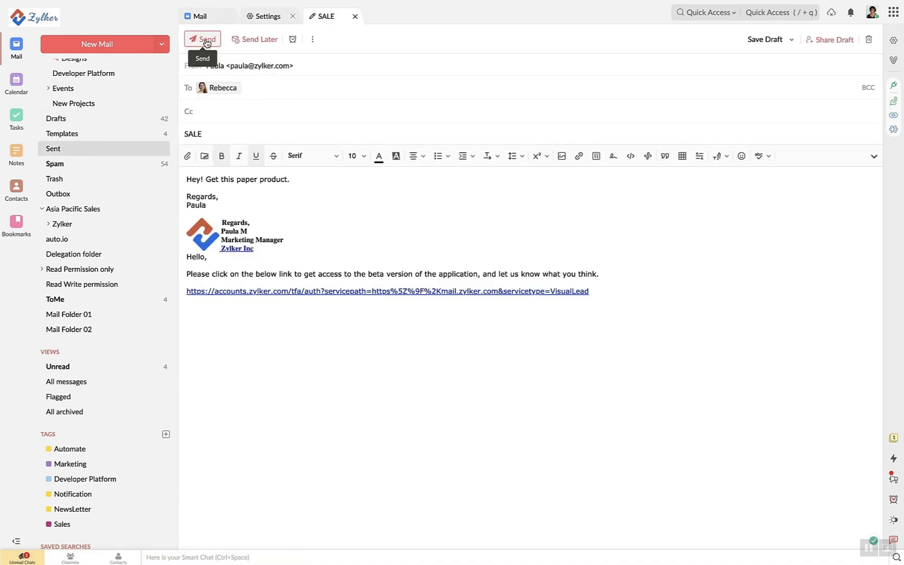
left_click(207, 43)
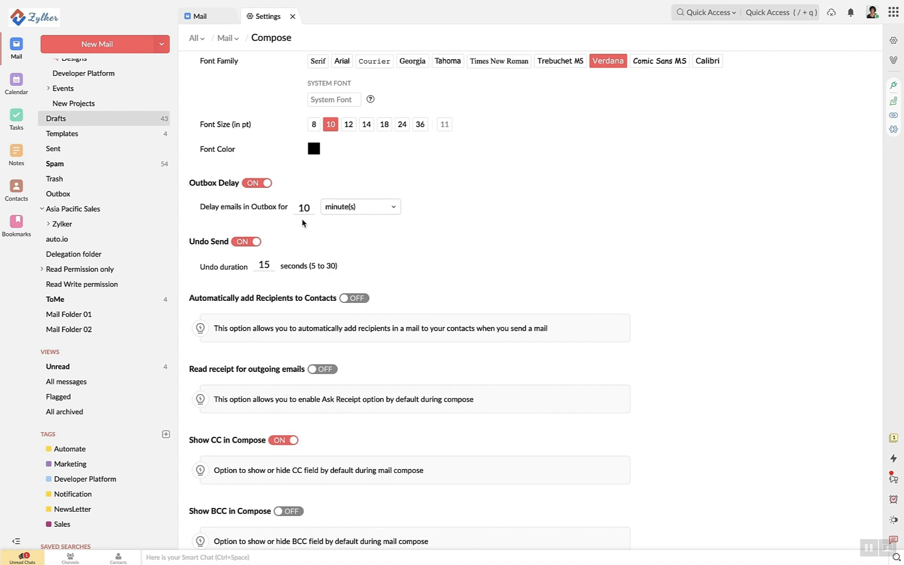
scroll(302, 223, "up", 10)
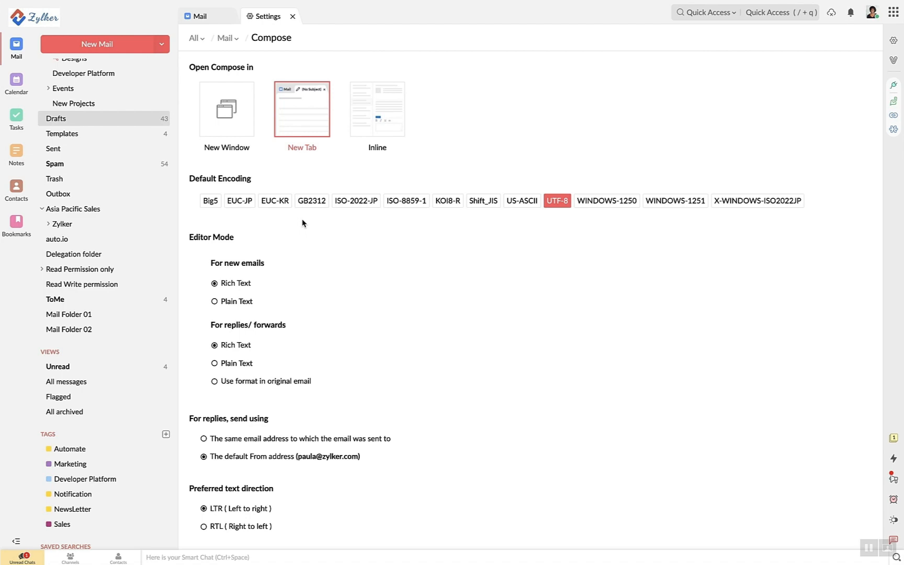
scroll(302, 223, "down", 15)
scroll(302, 224, "up", 1)
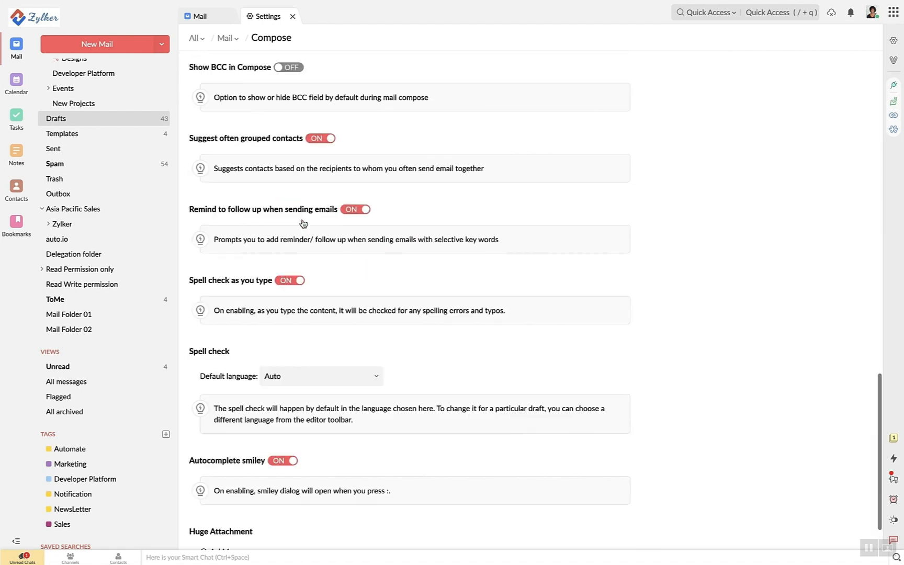
scroll(303, 224, "up", 15)
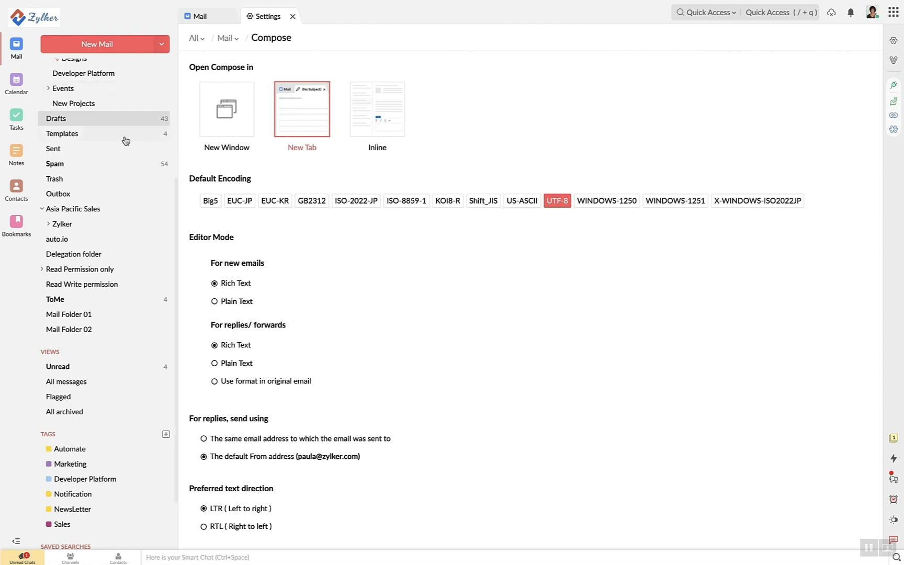
View the Sent folder, then switch to the Inbox's messages
left_click(55, 149)
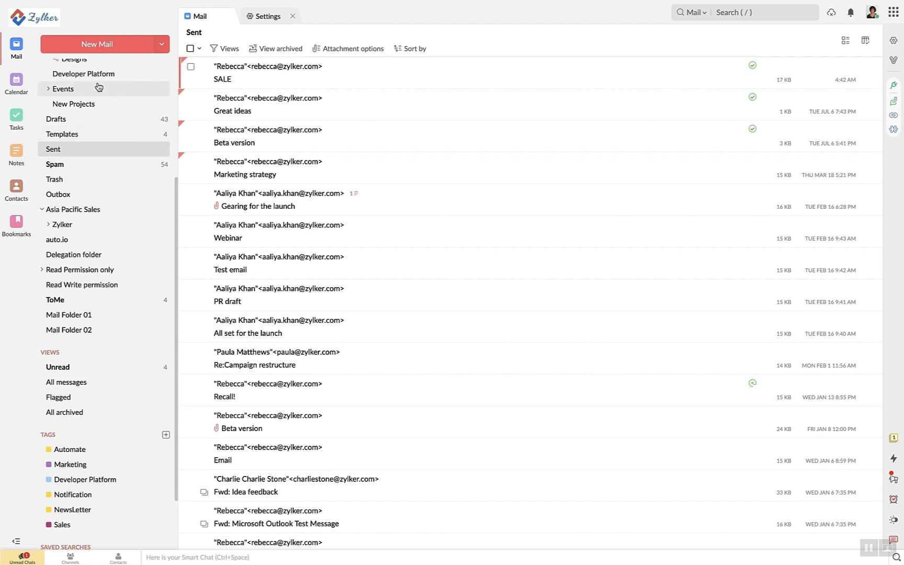
scroll(98, 87, "up", 3)
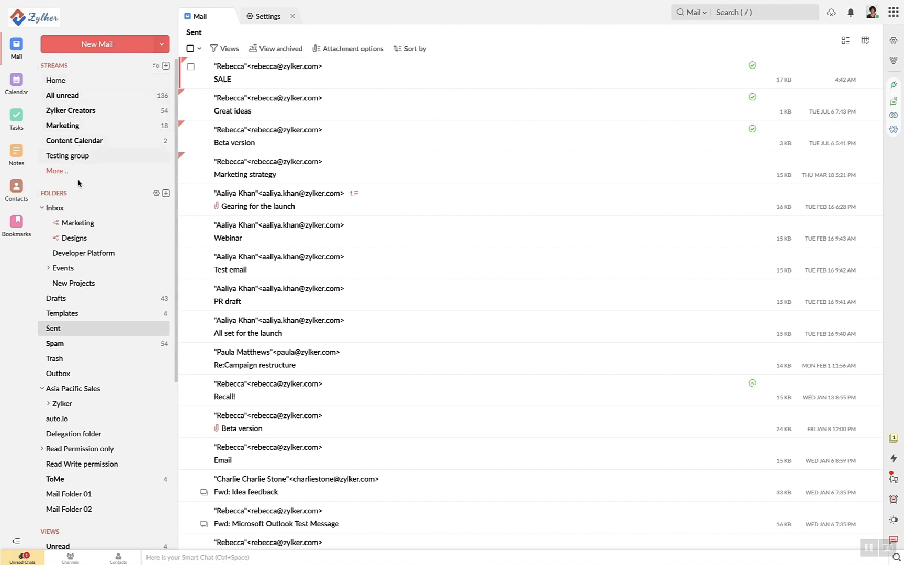
left_click(79, 208)
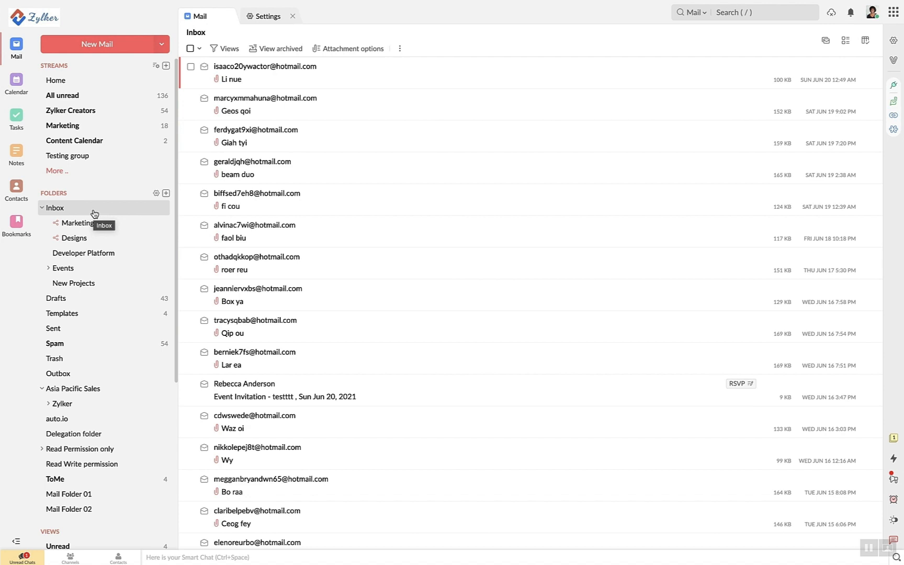
left_click(273, 21)
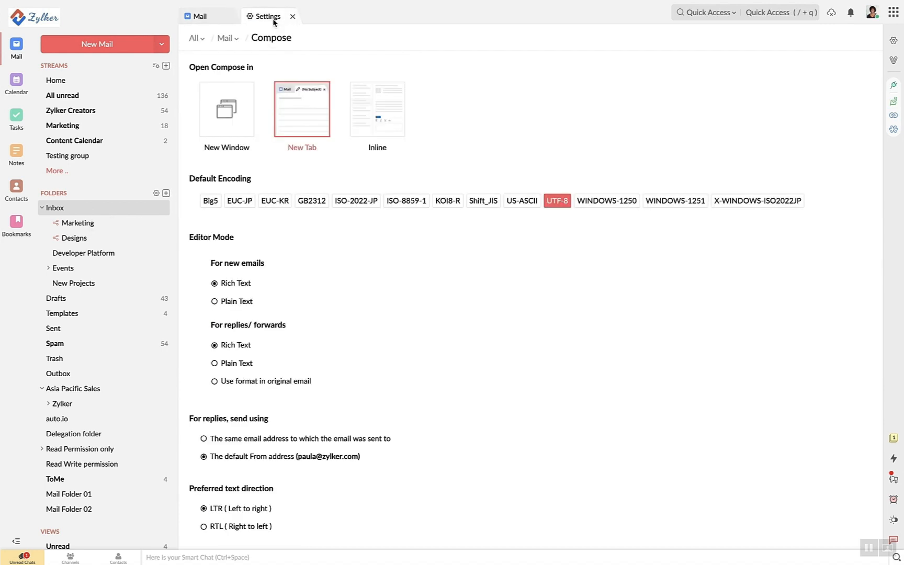
left_click(226, 37)
left_click(217, 193)
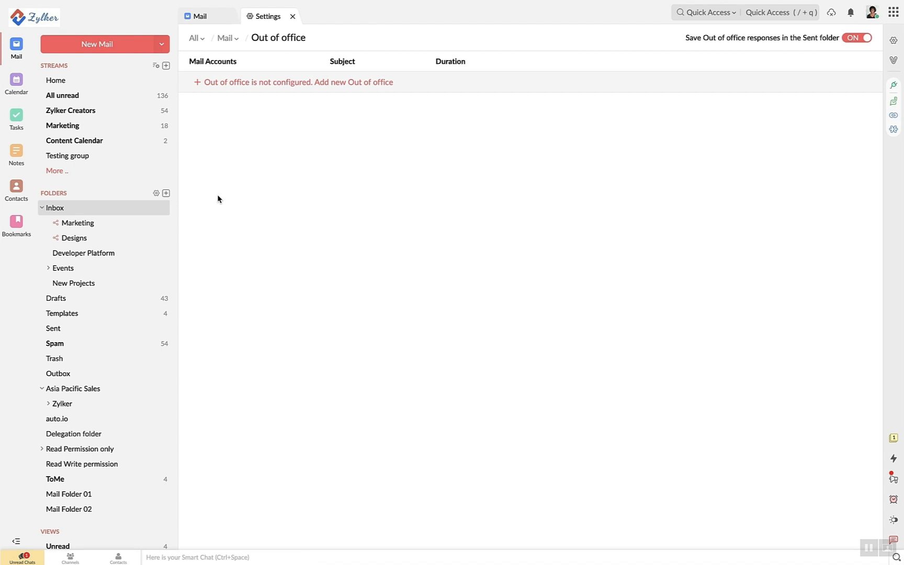
left_click(293, 87)
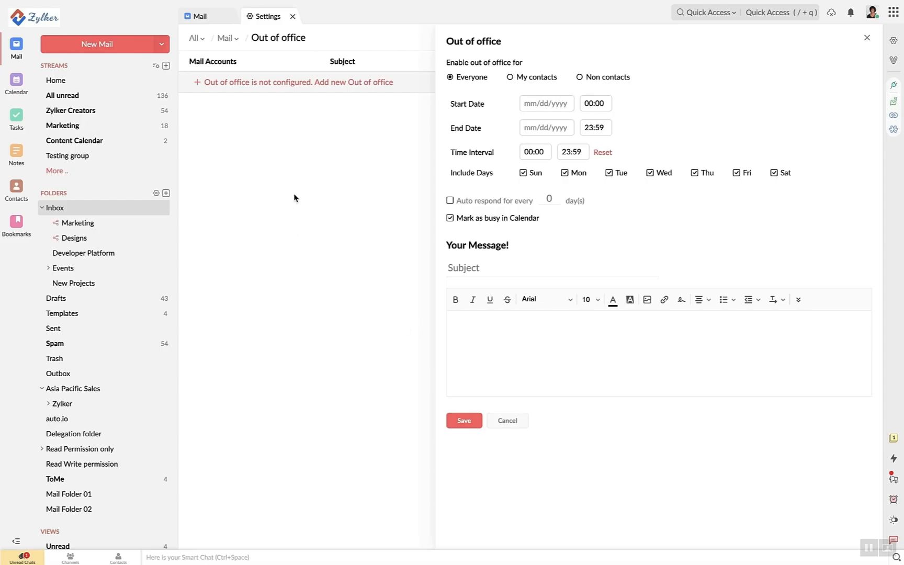
left_click(83, 213)
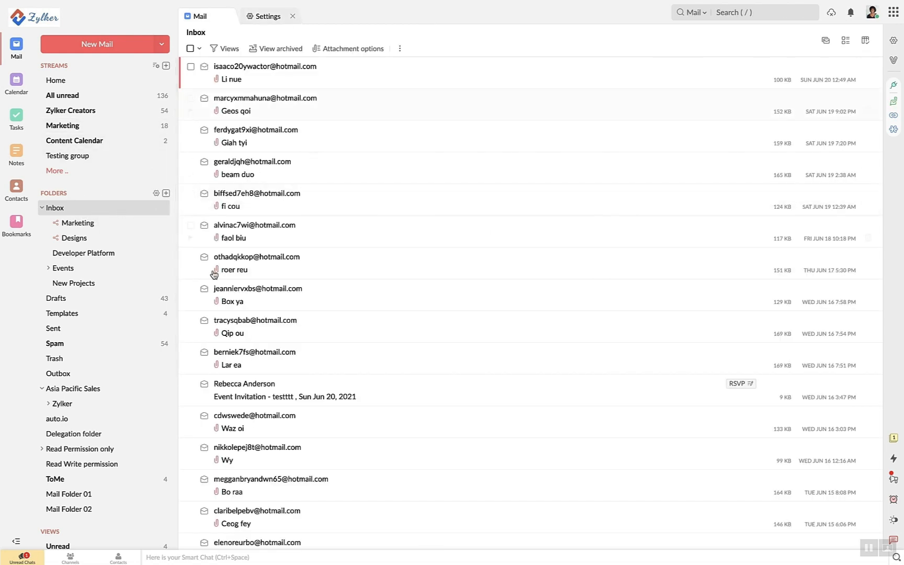
Browse the Marketing, Designs and Developer Platform subfolders under Inbox
left_click(113, 225)
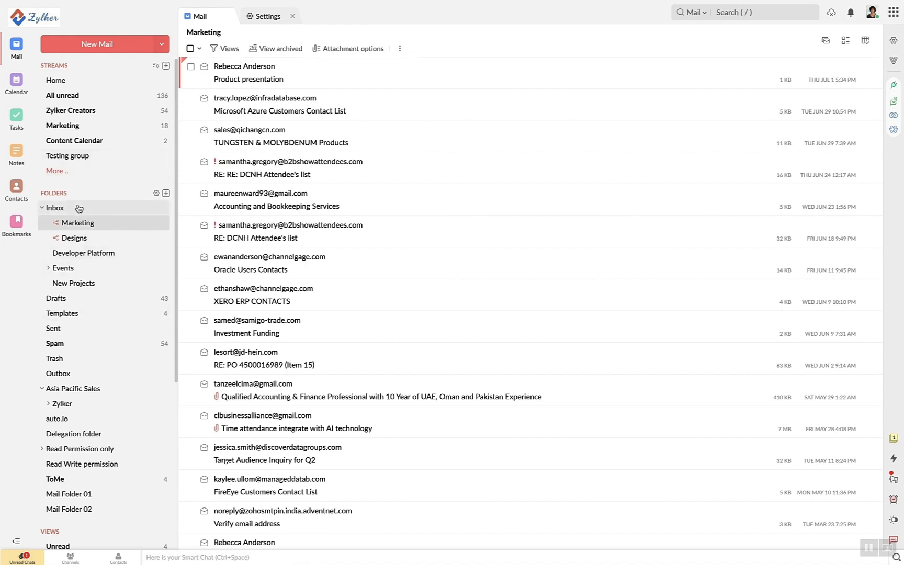
left_click(85, 243)
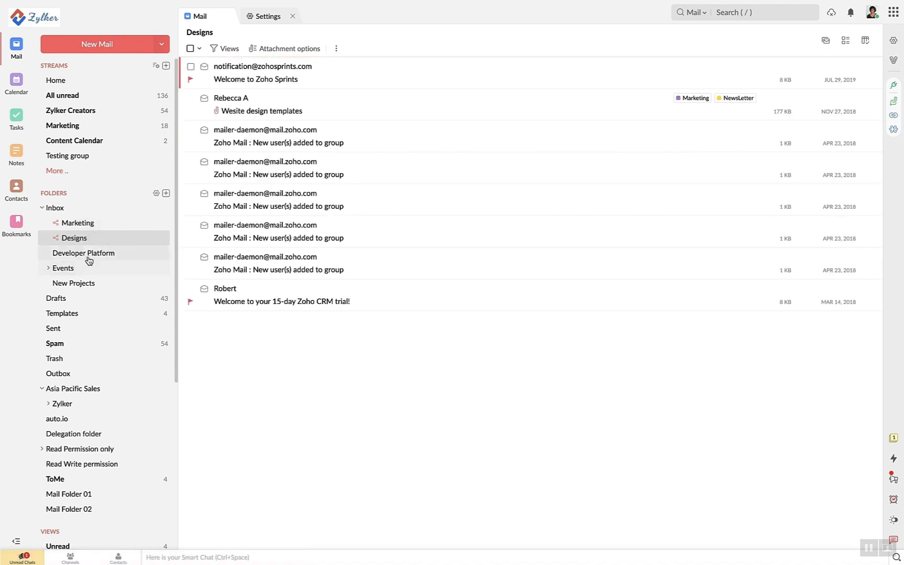
left_click(88, 257)
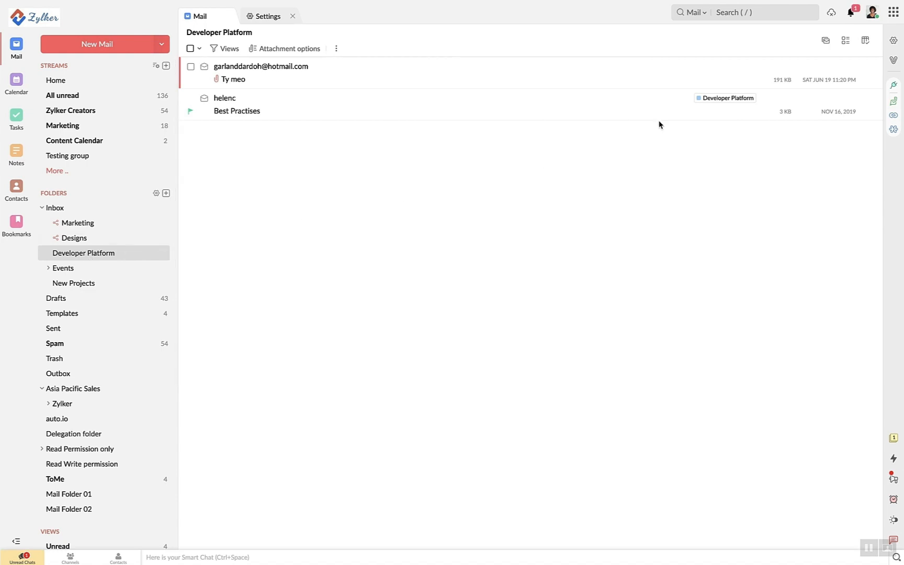
Go from the Settings overview to the incoming Filters page and start a blank new filter
left_click(893, 40)
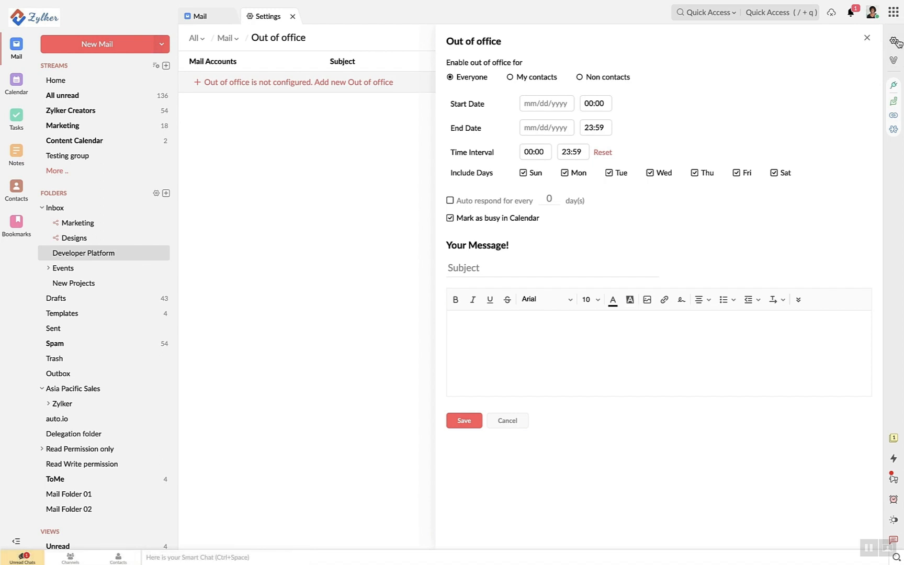
left_click(225, 39)
mouse_move(228, 43)
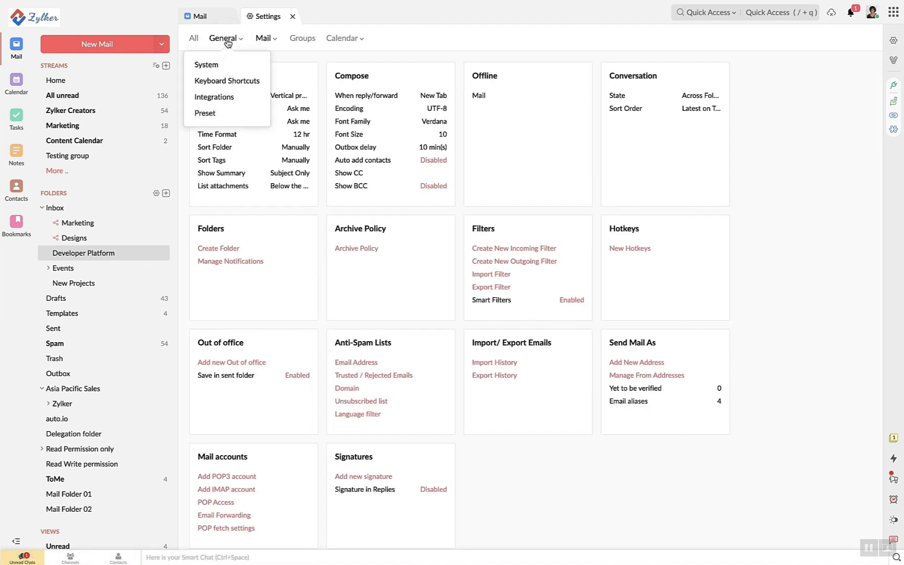
left_click(494, 248)
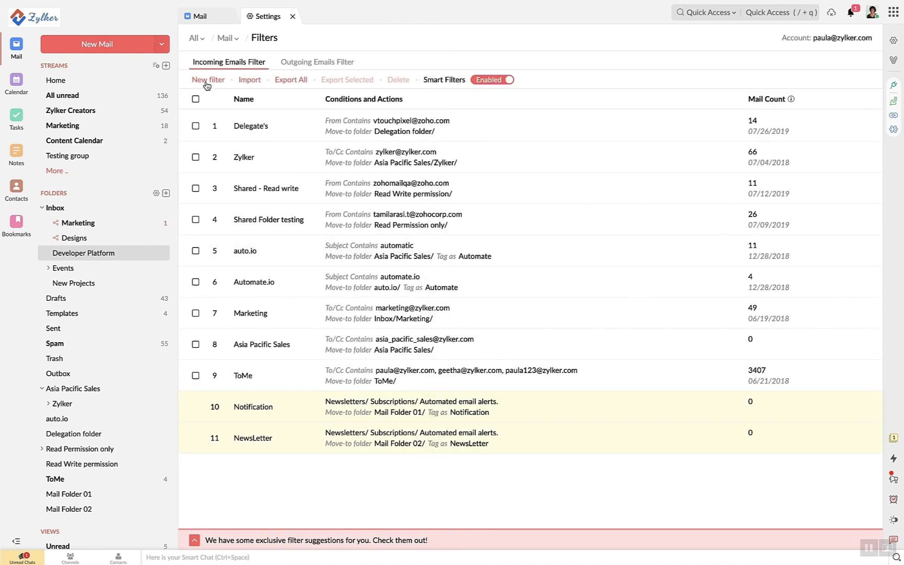
left_click(207, 85)
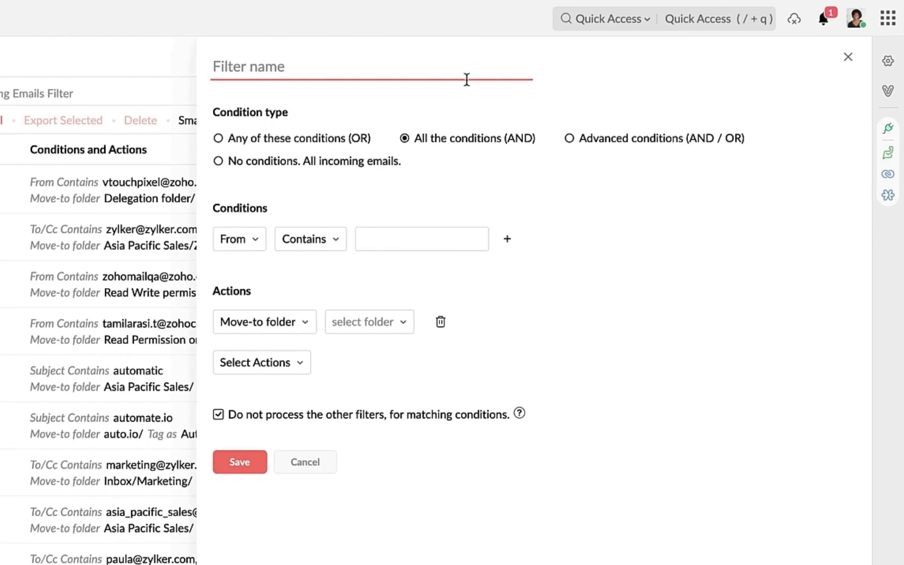
Compare the OR, AND, Advanced and all-incoming-emails condition types, and review the available filter actions
left_click(290, 142)
left_click(286, 159)
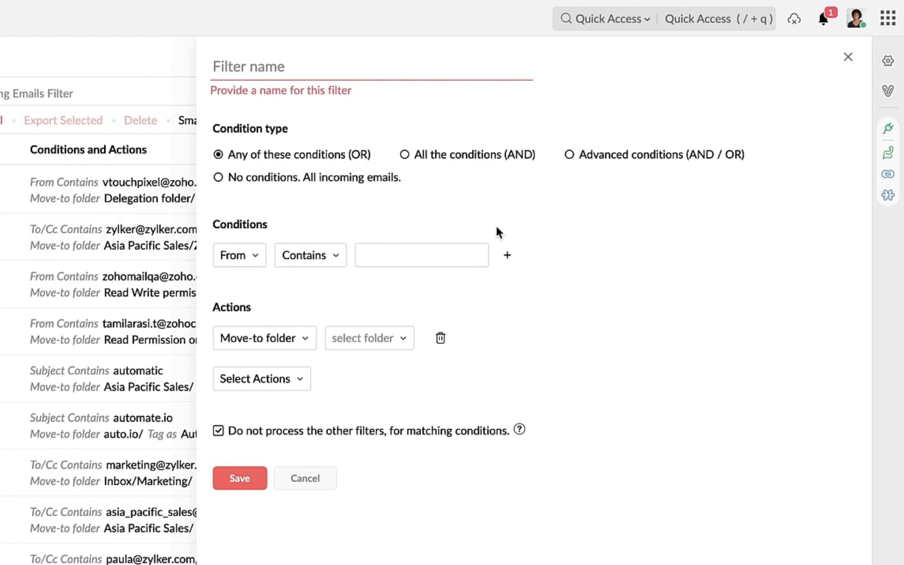
left_click(475, 158)
left_click(601, 156)
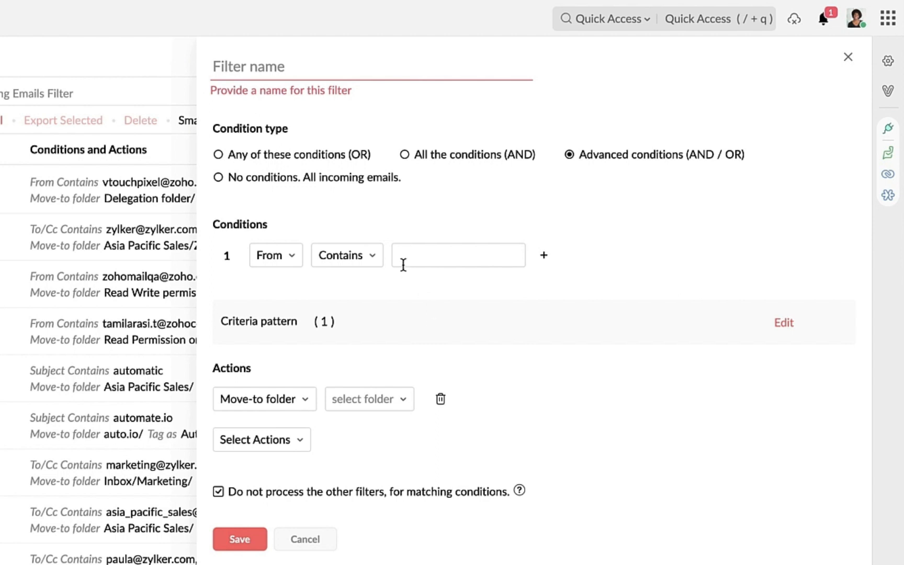
left_click(374, 181)
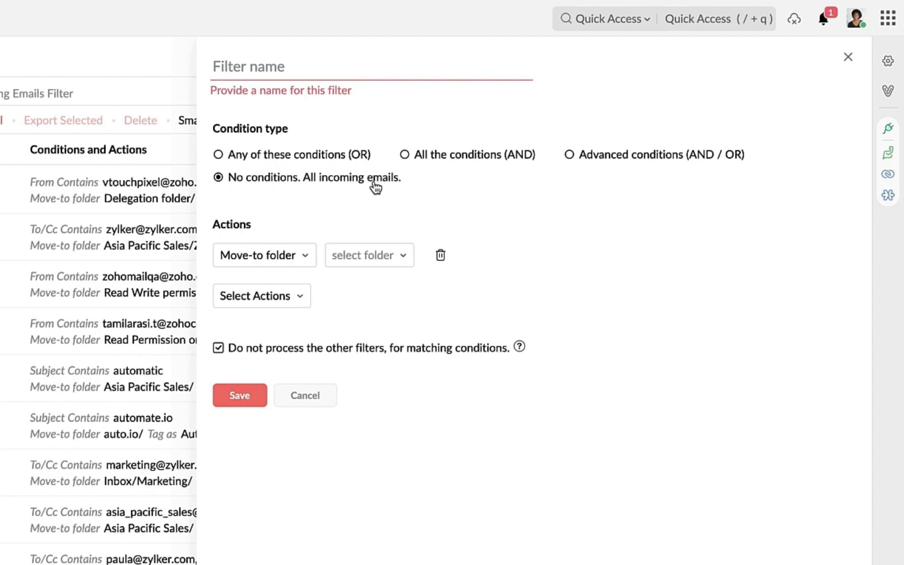
left_click(279, 255)
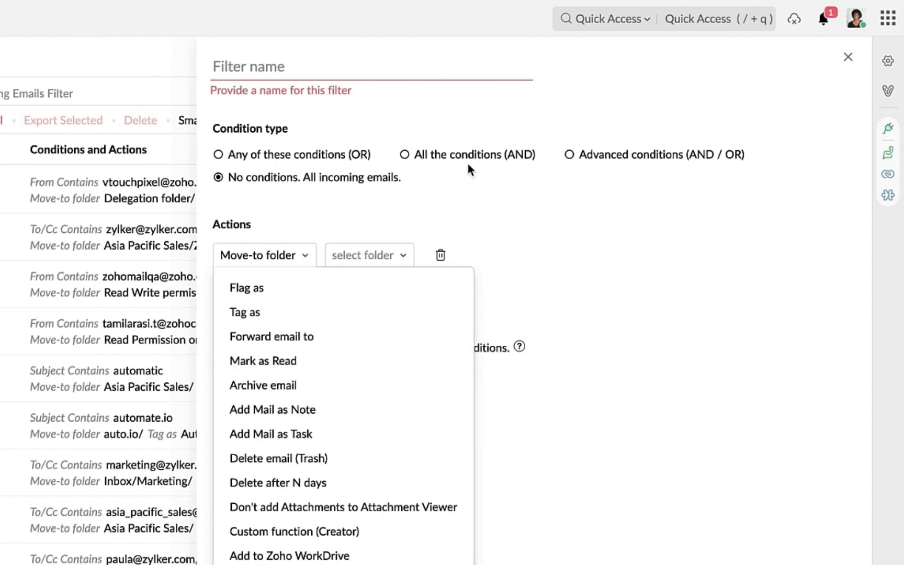
Set the filter to match all the conditions (AND) and view the From row's match operators
left_click(479, 154)
left_click(479, 154)
left_click(377, 263)
left_click(292, 265)
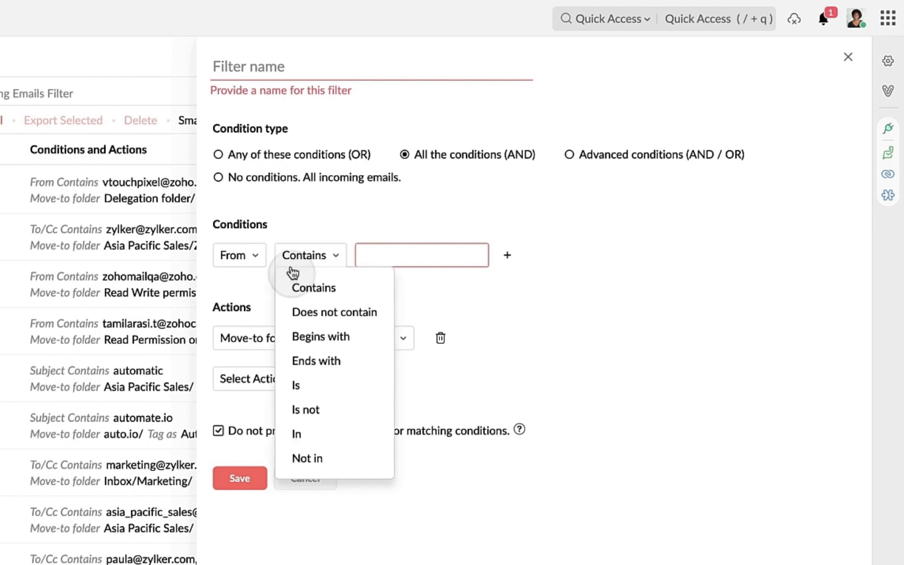
Make the filter match a suggested contact as sender (Is) and move mail to Inbox/Marketing
left_click(303, 392)
left_click(371, 252)
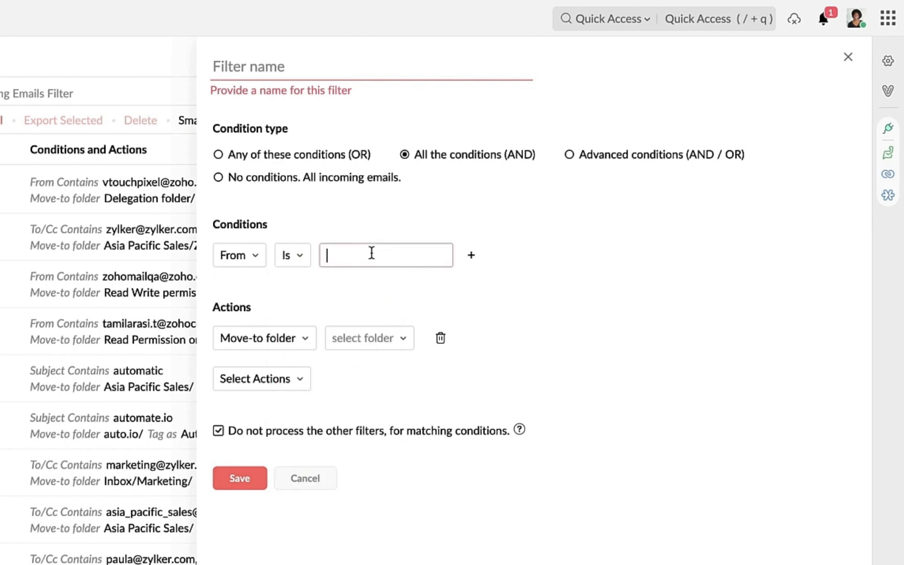
type("re")
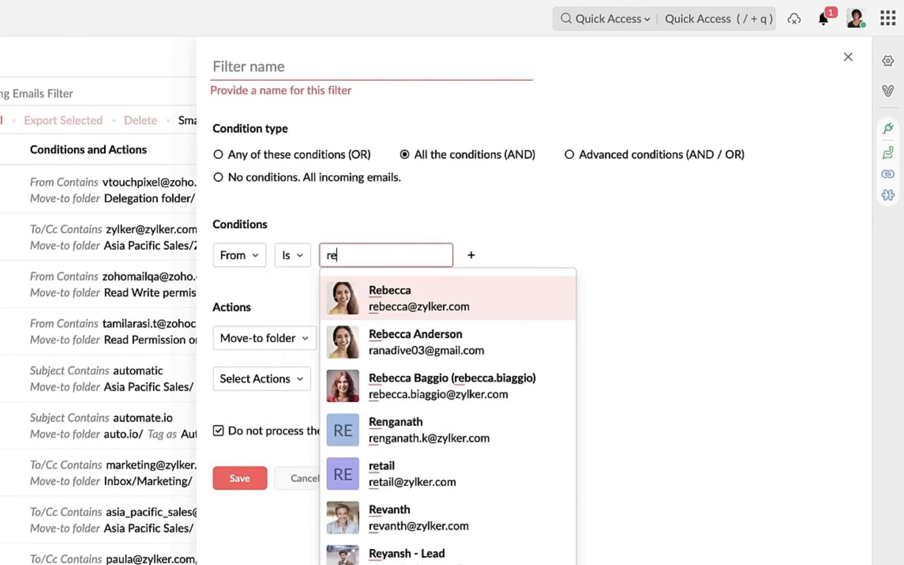
left_click(413, 294)
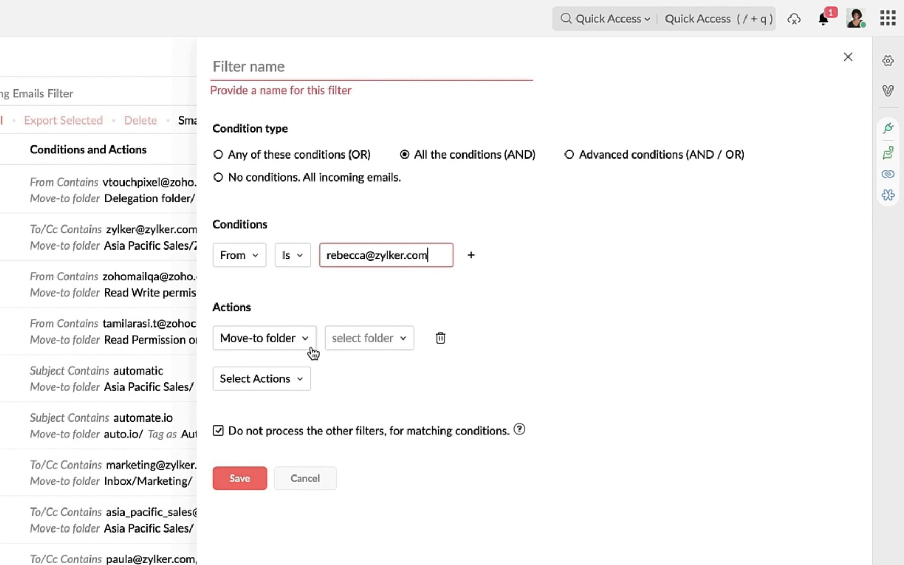
left_click(284, 346)
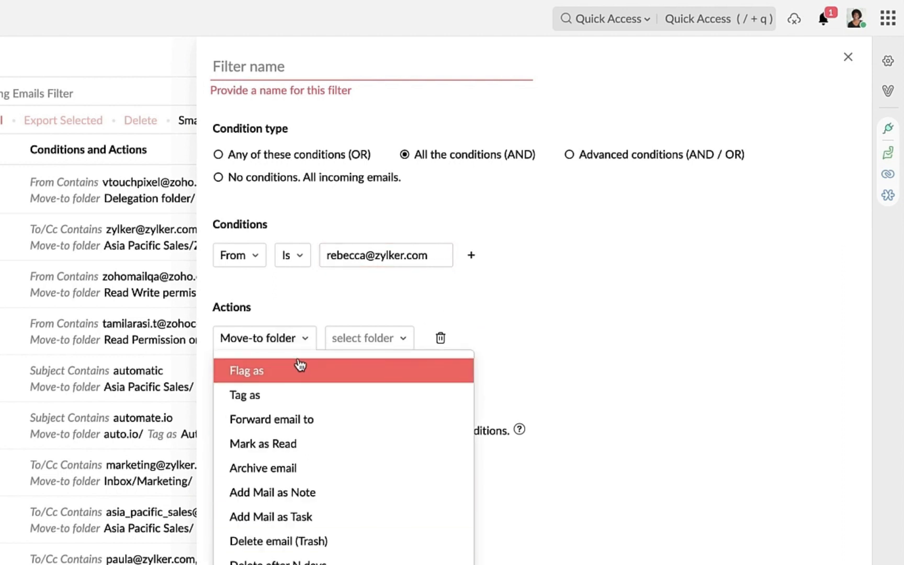
left_click(357, 345)
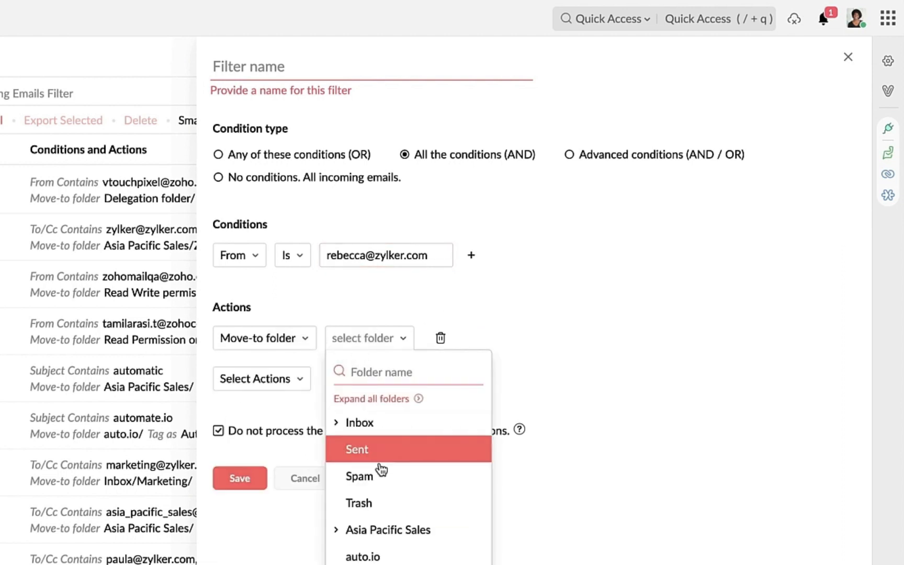
left_click(338, 424)
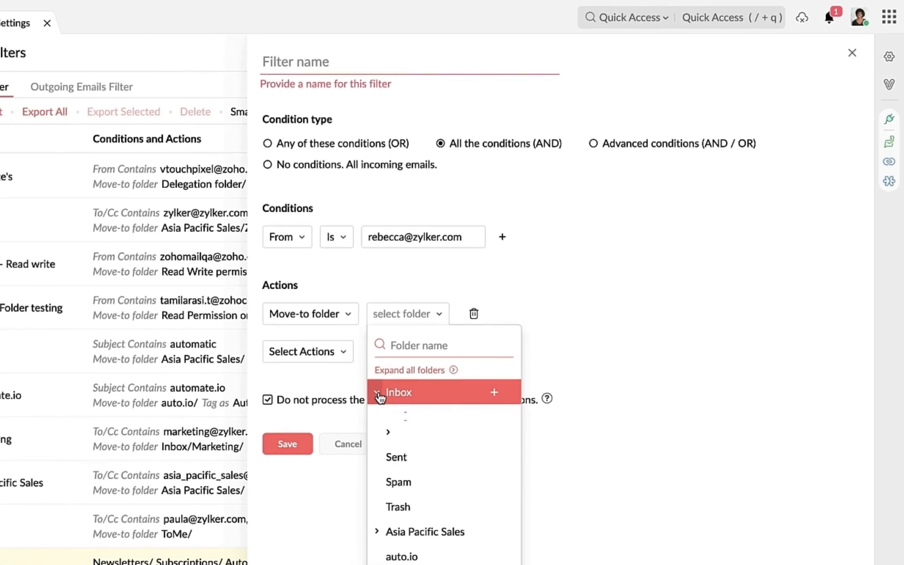
left_click(411, 418)
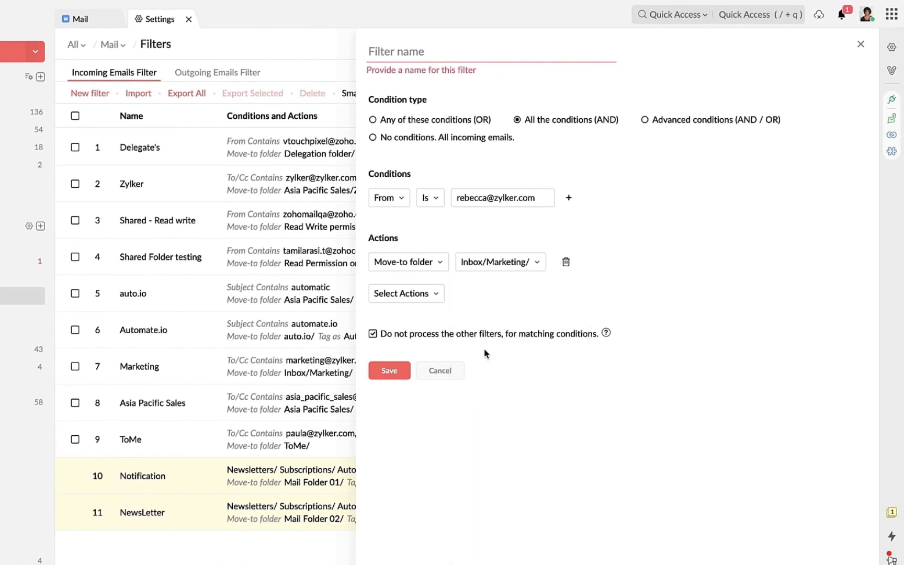
Add a Delete after N days action set to 1 month
left_click(403, 295)
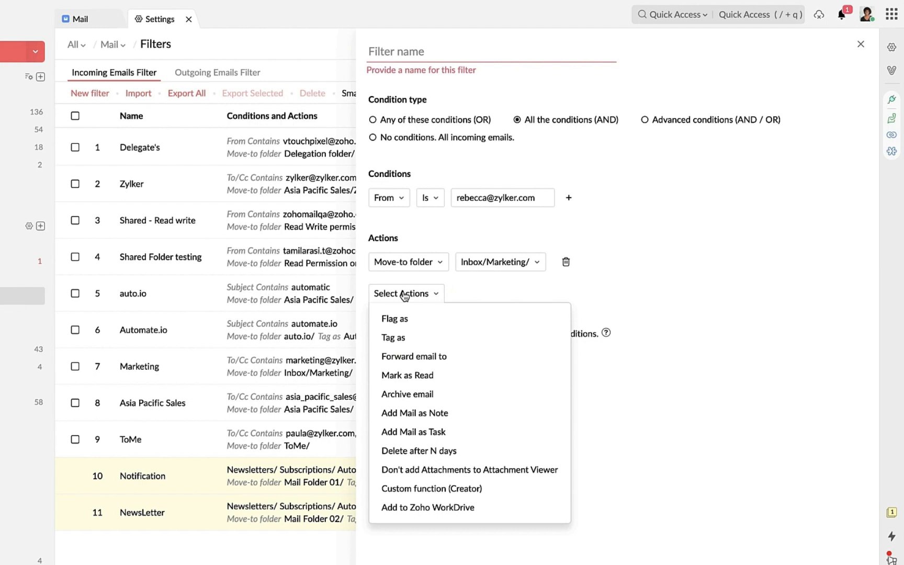
left_click(406, 451)
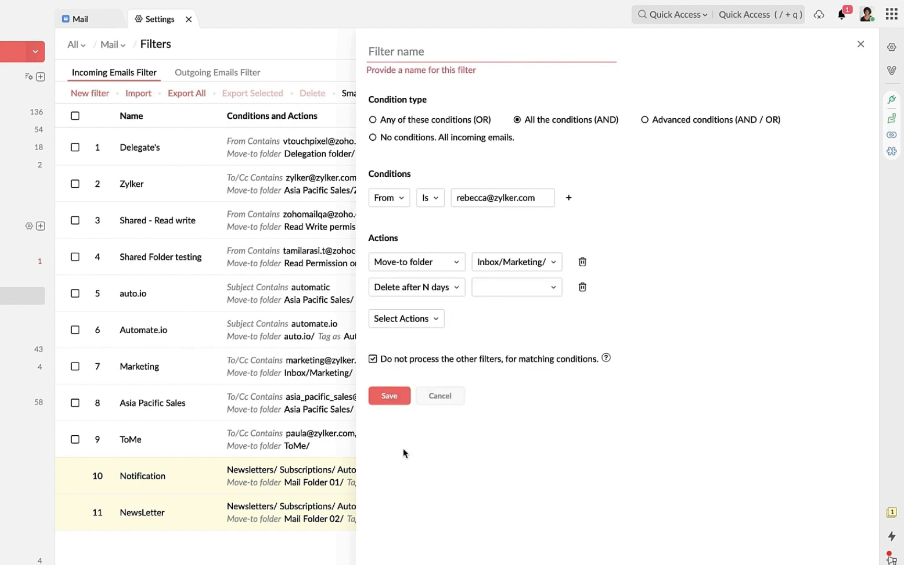
left_click(490, 289)
left_click(491, 425)
Add a Custom function (Creator) action, then discard the filter and view Outgoing Emails Filter
left_click(406, 320)
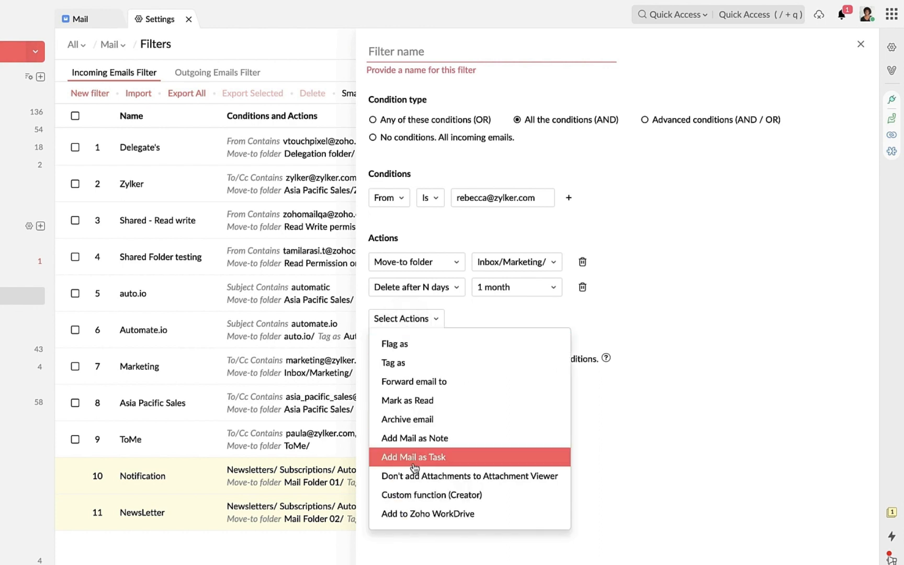
left_click(414, 495)
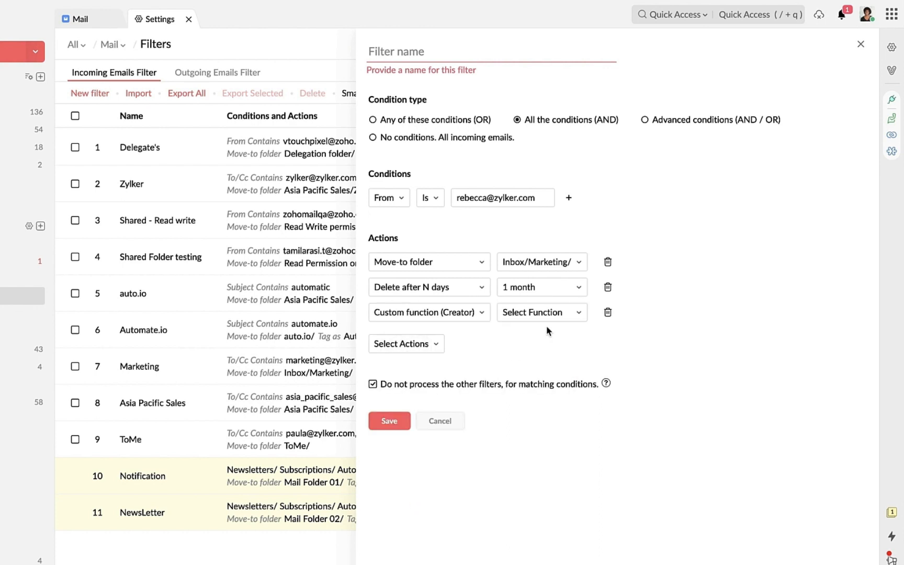
left_click(558, 318)
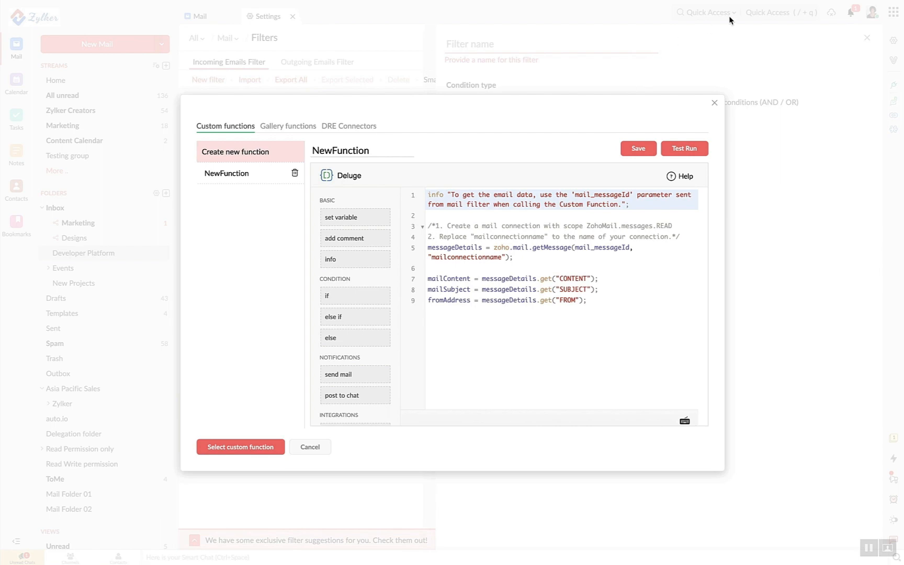
left_click(714, 102)
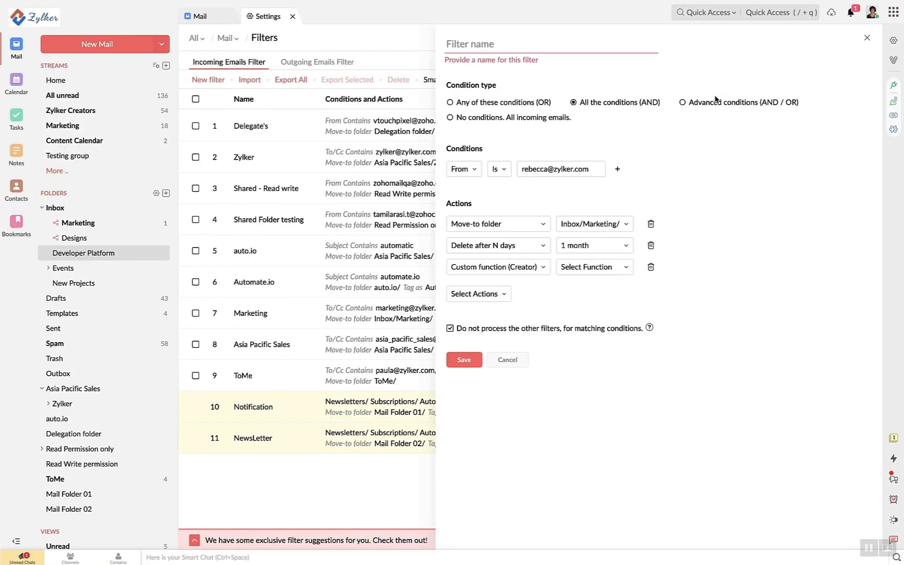
left_click(865, 40)
left_click(320, 61)
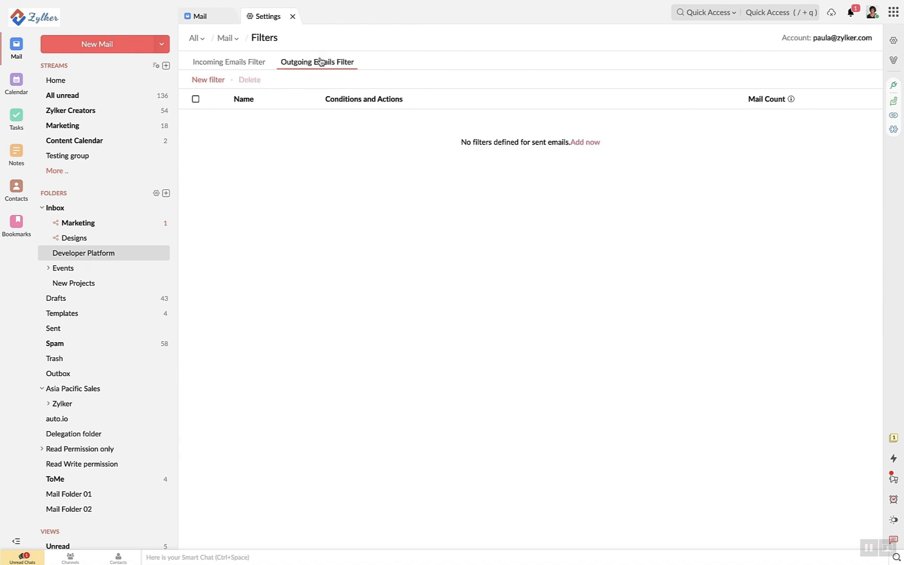
Open a blank new outgoing email filter, then return to the Incoming Emails Filter list
left_click(214, 80)
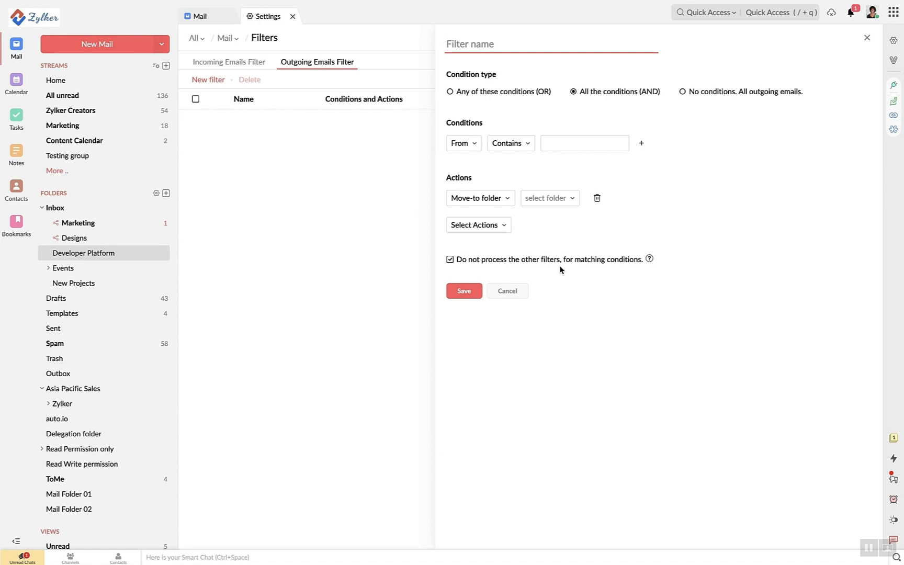
left_click(218, 63)
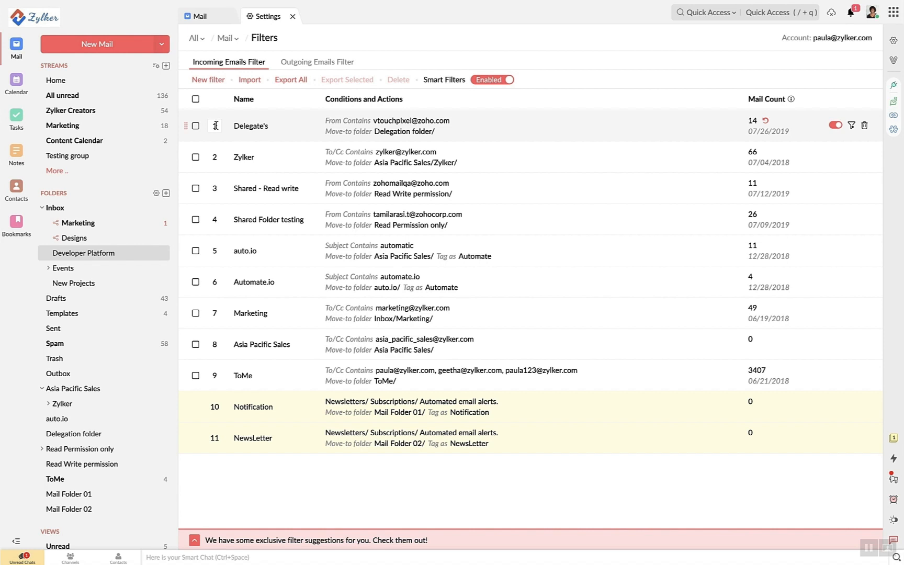
View the folders the Delegate's filter can run on, then go to the Mail settings overview
left_click(851, 127)
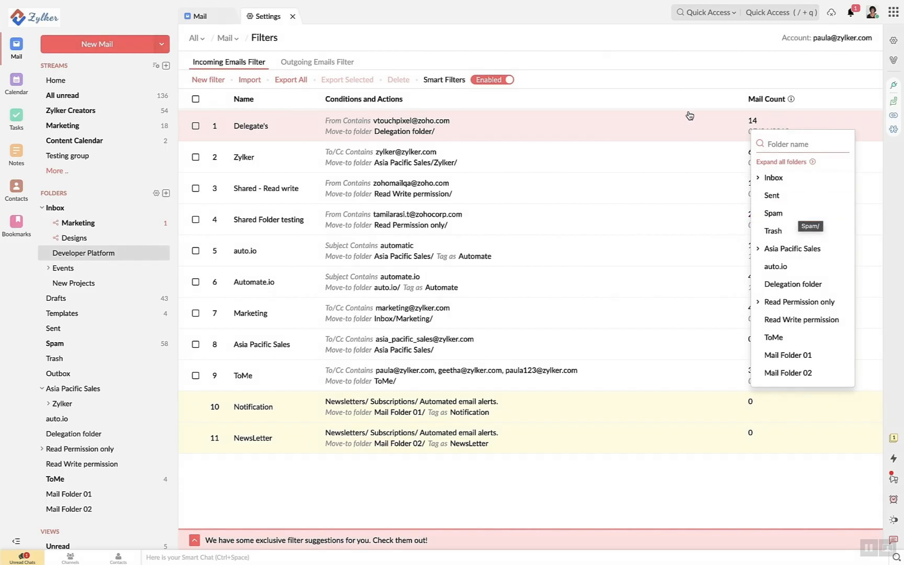
left_click(684, 96)
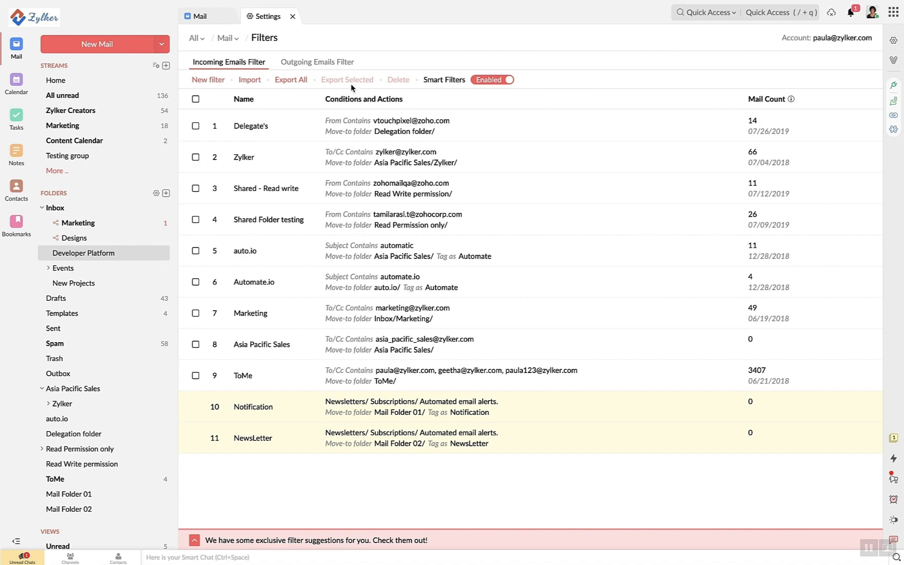
left_click(227, 40)
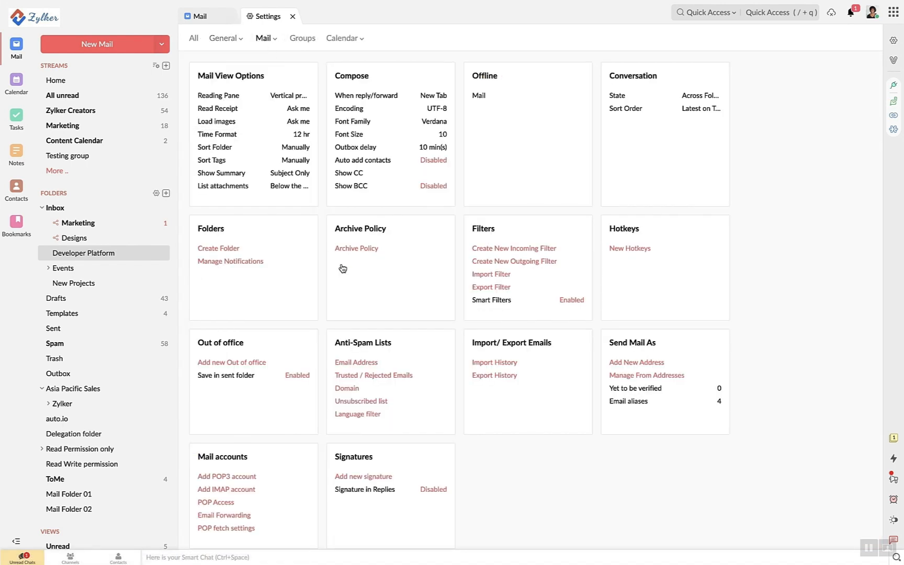
Review the anti-spam email address lists and the Language filter's list without adding a language
left_click(357, 361)
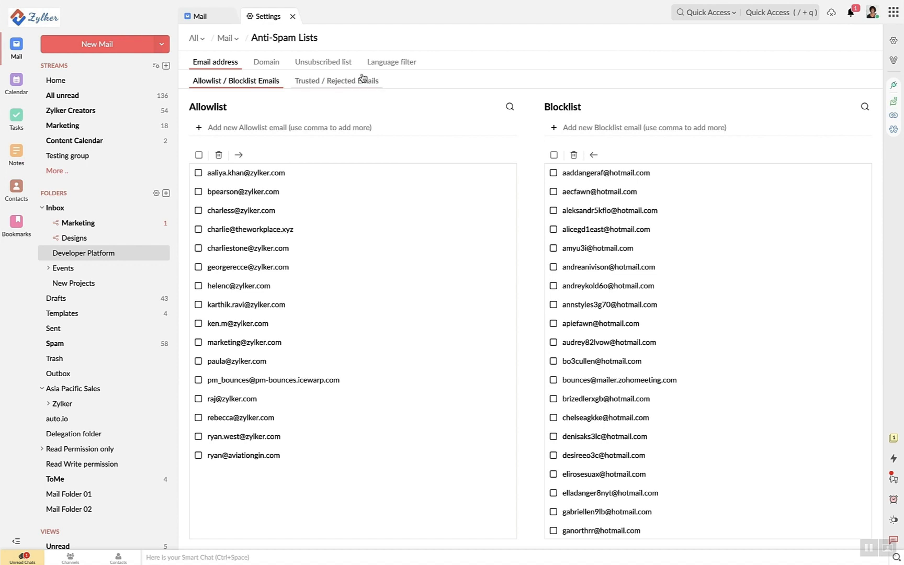
left_click(390, 61)
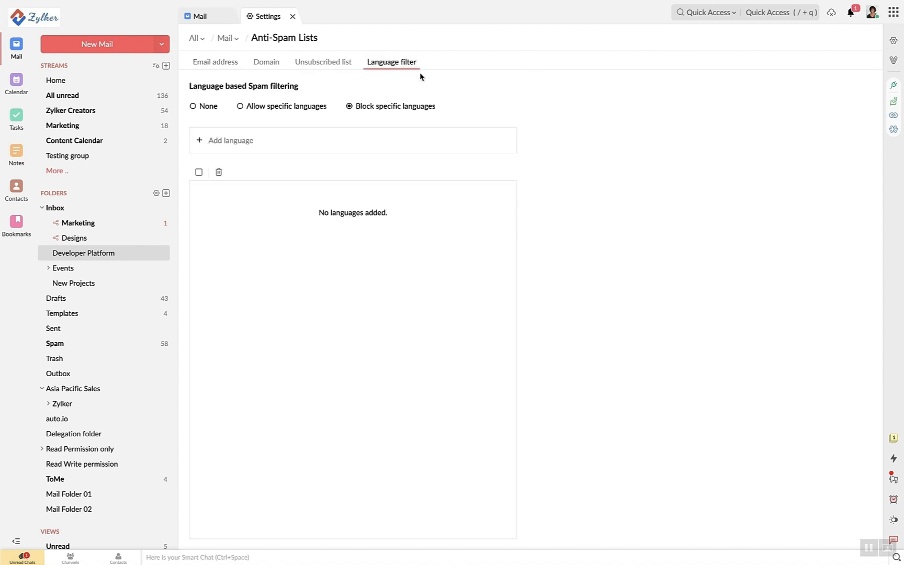
left_click(248, 141)
left_click(363, 152)
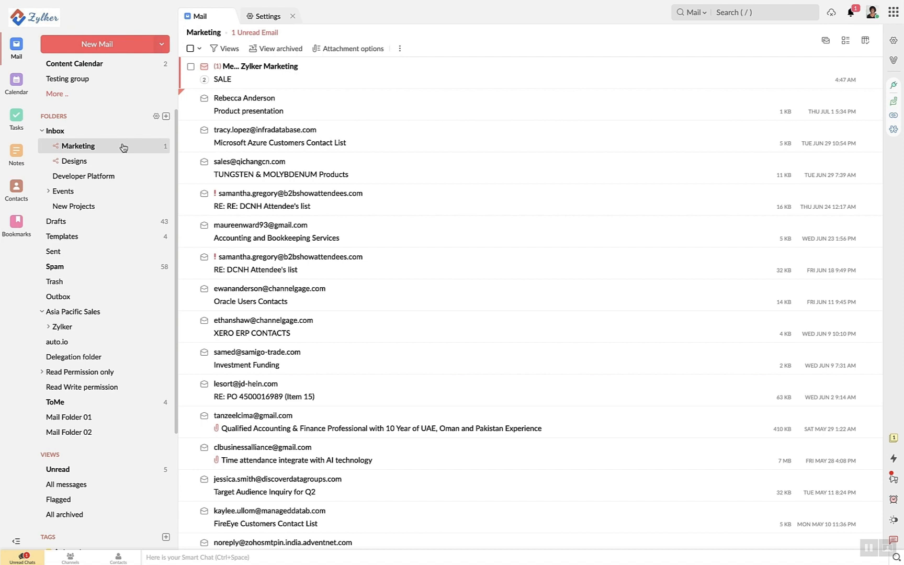
Open the SALE conversation, look at its extra actions, then close the preview
left_click(190, 99)
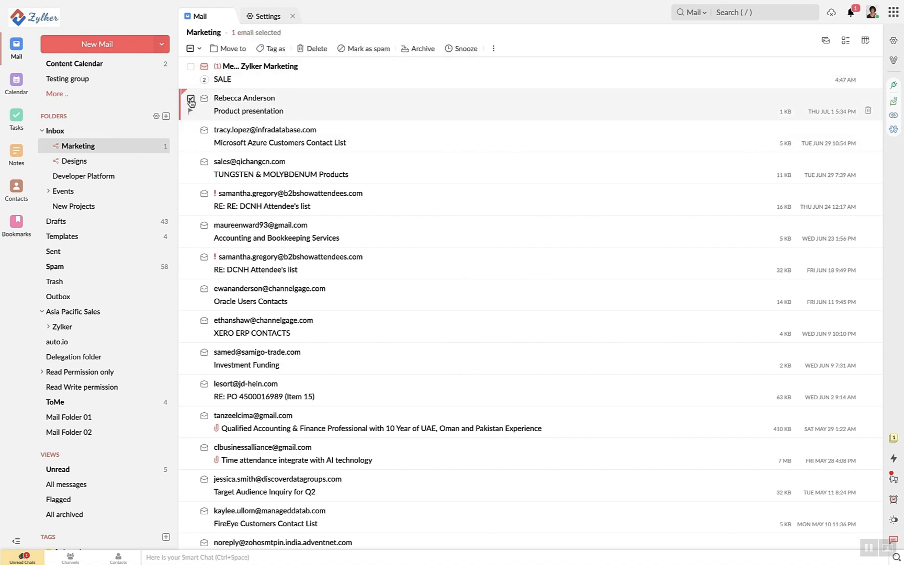
left_click(420, 60)
left_click(412, 51)
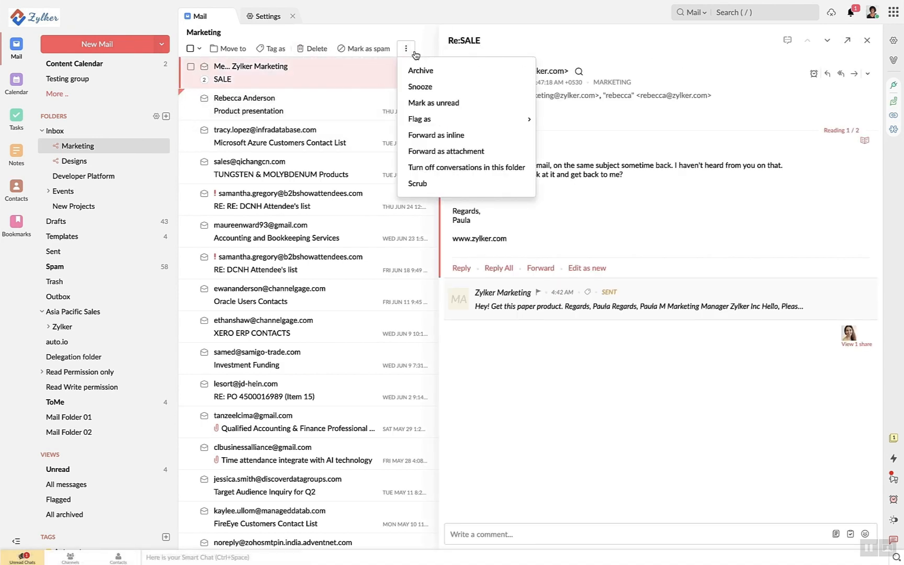
left_click(429, 50)
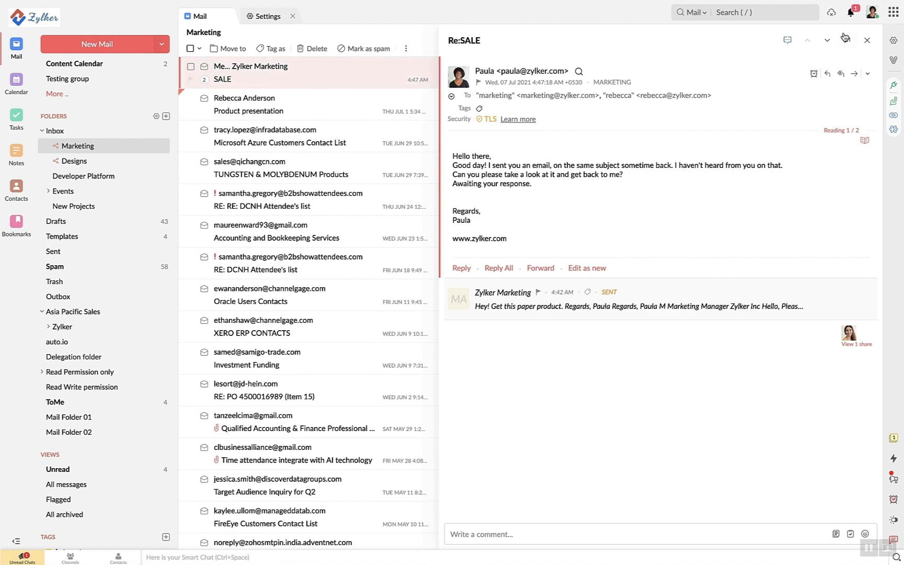
left_click(867, 40)
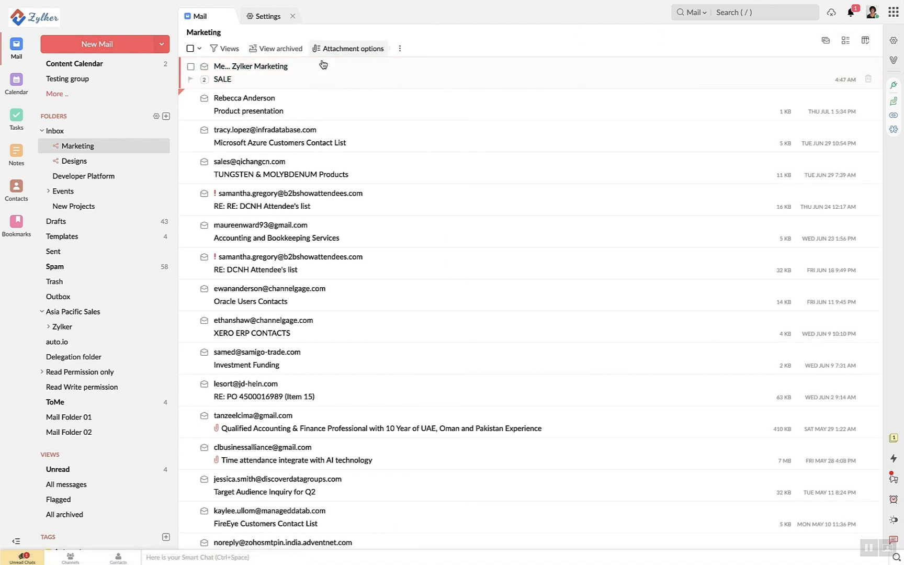
Show Marketing's archived emails and look over the folder's Archive Options without changes
left_click(284, 49)
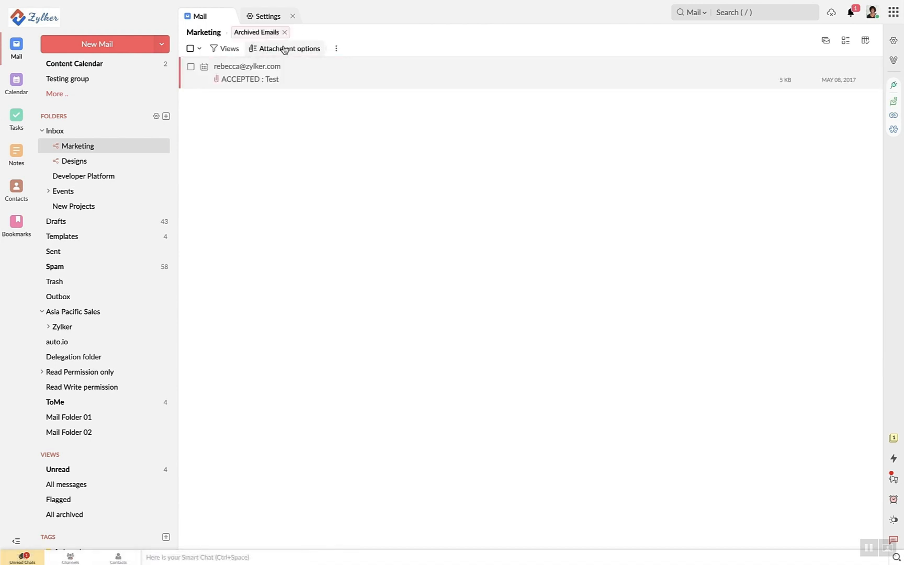
right_click(108, 147)
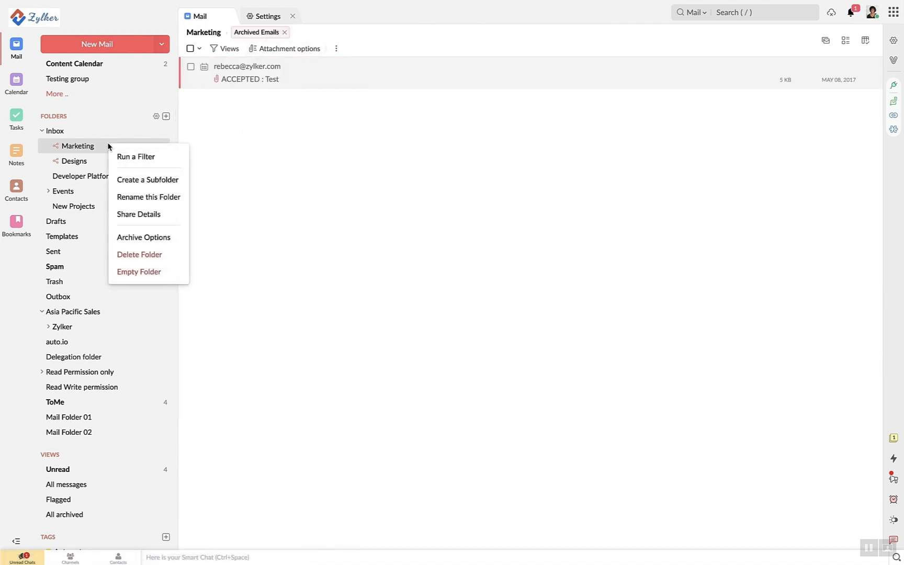
left_click(121, 237)
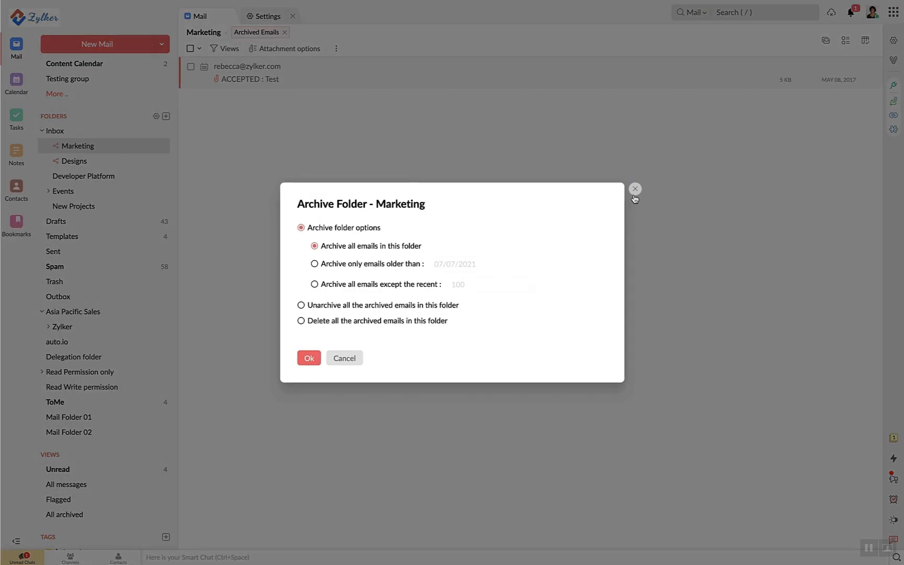
left_click(635, 190)
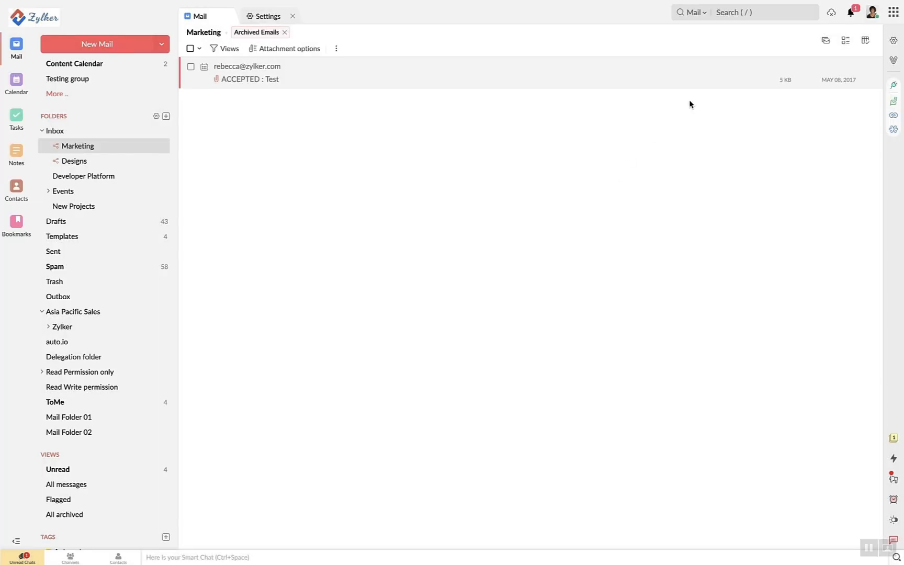
left_click(745, 15)
Search 'arch' to open the Archive Policy settings
type("a")
key("BackSpace")
type("arch")
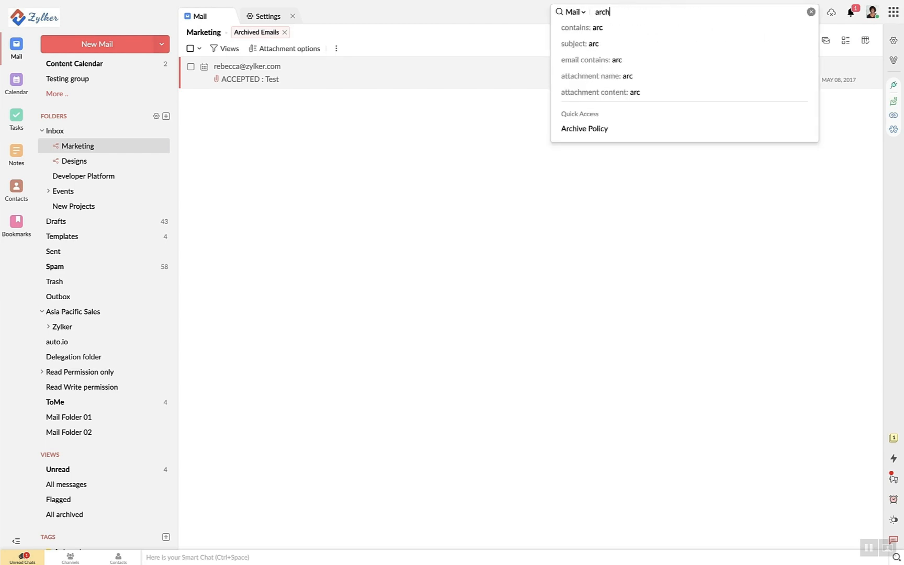
left_click(736, 129)
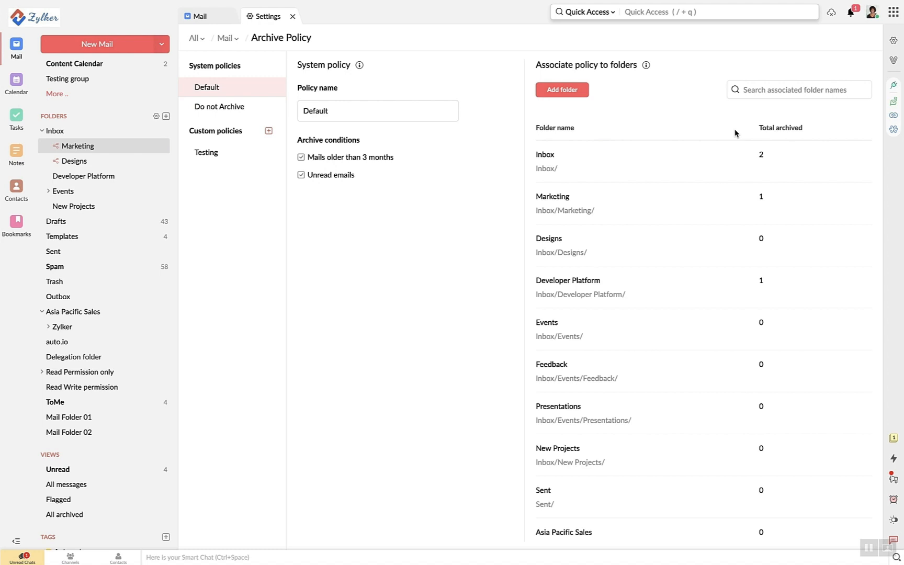
Return to archived Marketing mail, check list field and density options, then open Marketing's full list
left_click(210, 19)
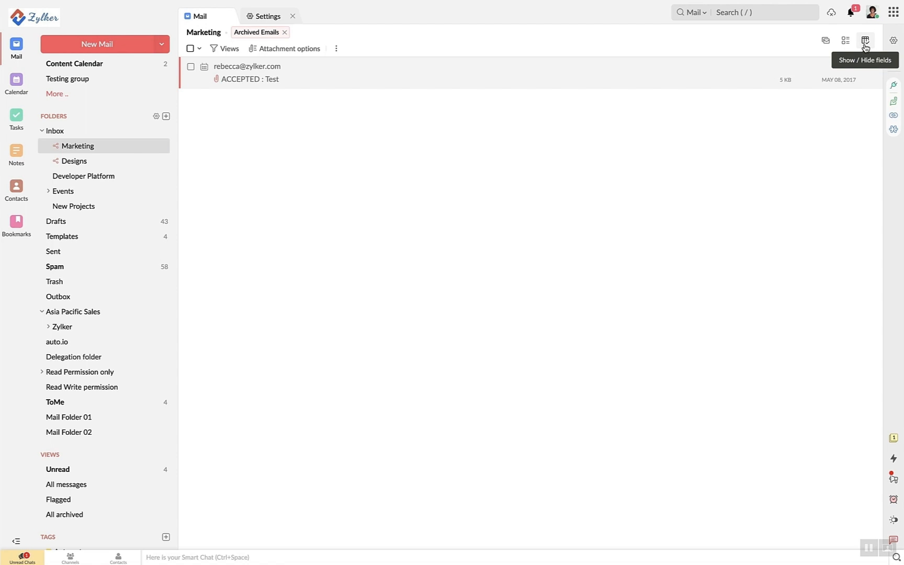
left_click(865, 46)
left_click(842, 45)
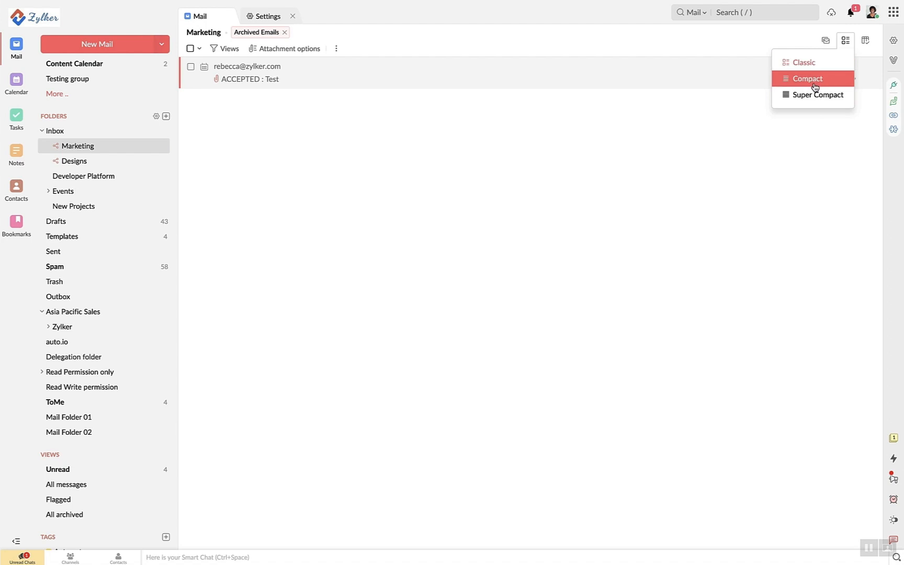
left_click(131, 147)
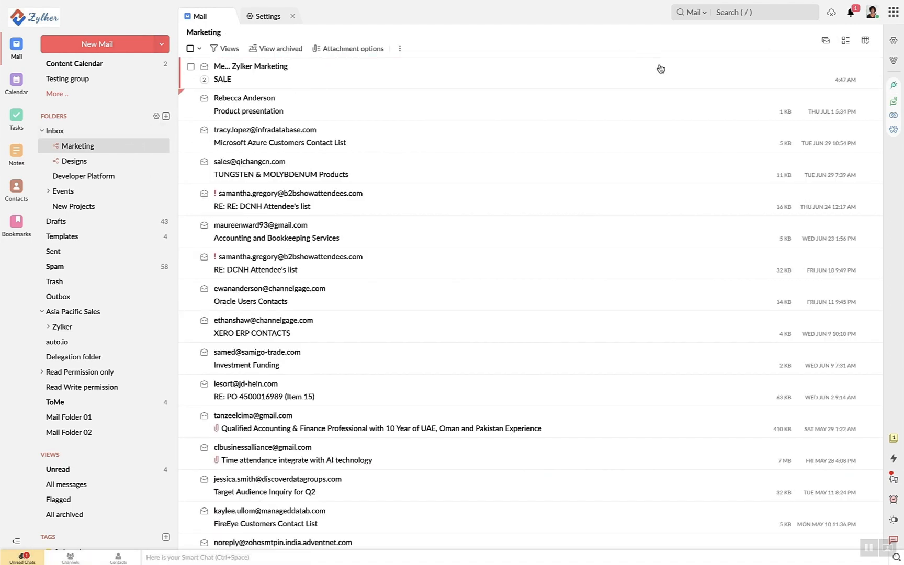
Check the conversation view options, then bring up the mail search suggestions
left_click(824, 46)
left_click(757, 12)
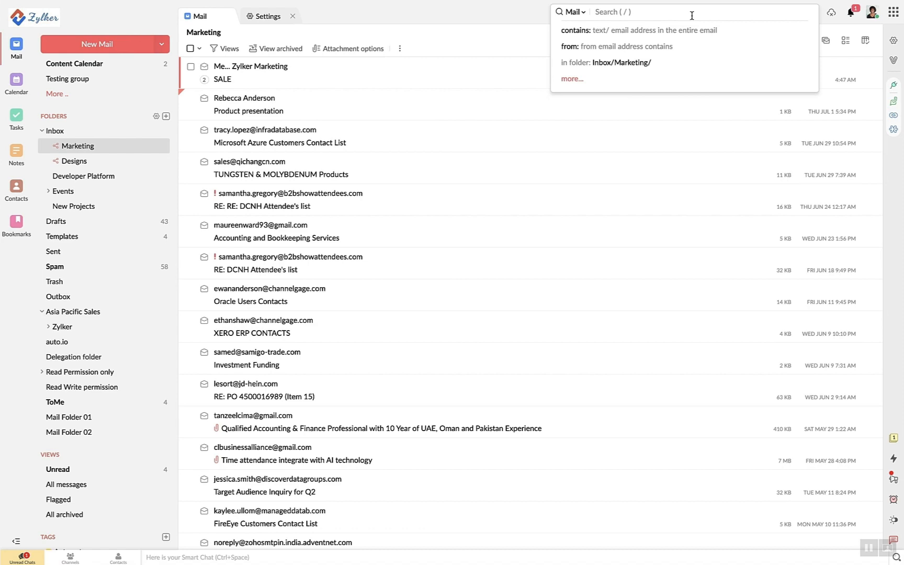
Search mail involving the suggested contact's address that also contains 'sale', and scroll the results
left_click(689, 31)
left_click(688, 35)
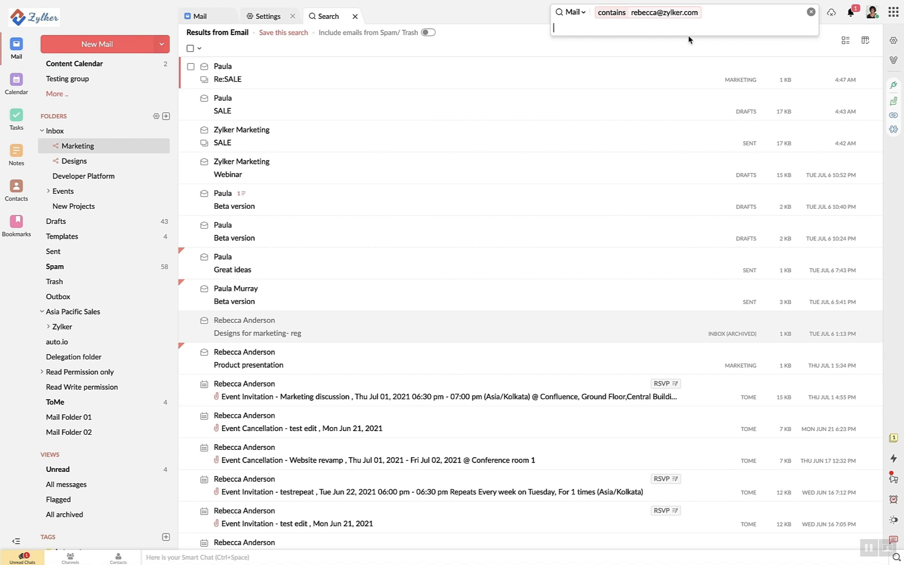
type("con")
key("Return")
type("s")
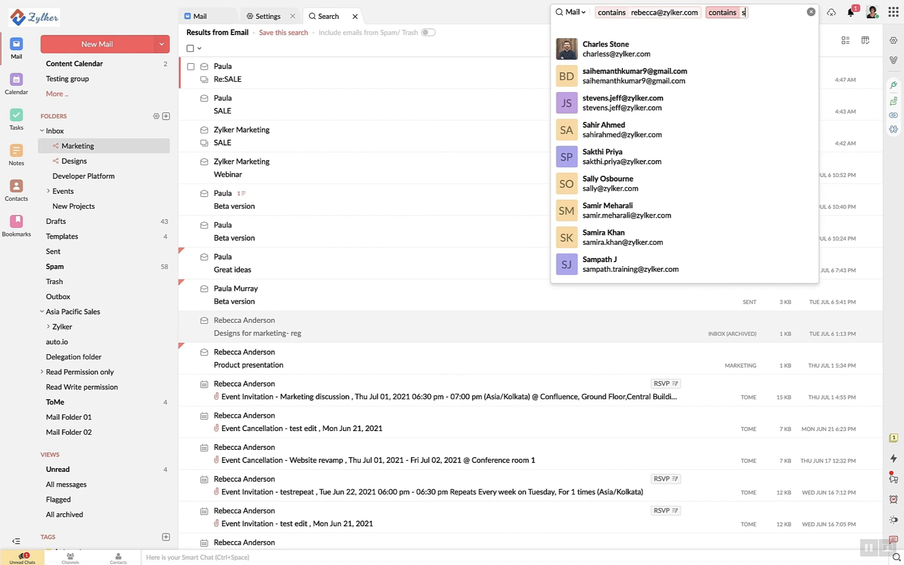
type("ale")
key("Return")
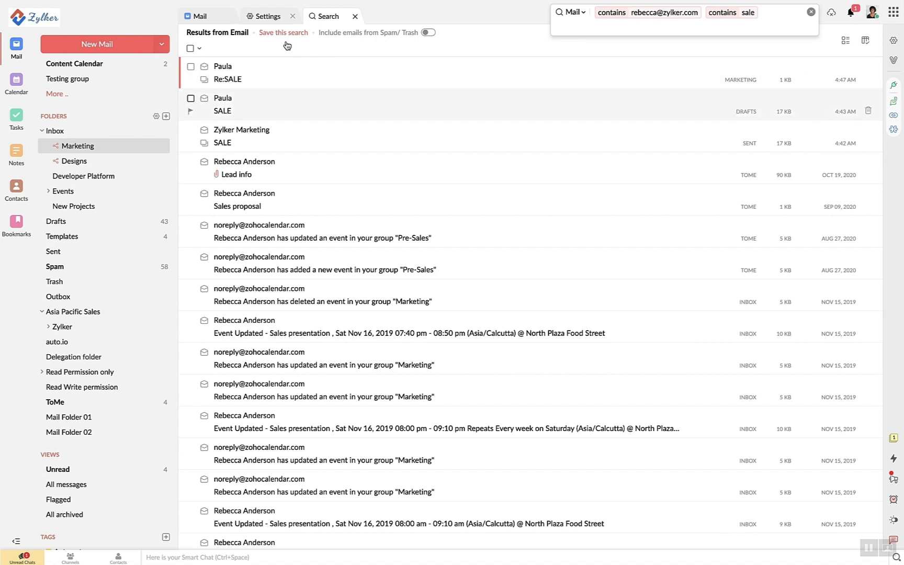
scroll(78, 314, "down", 3)
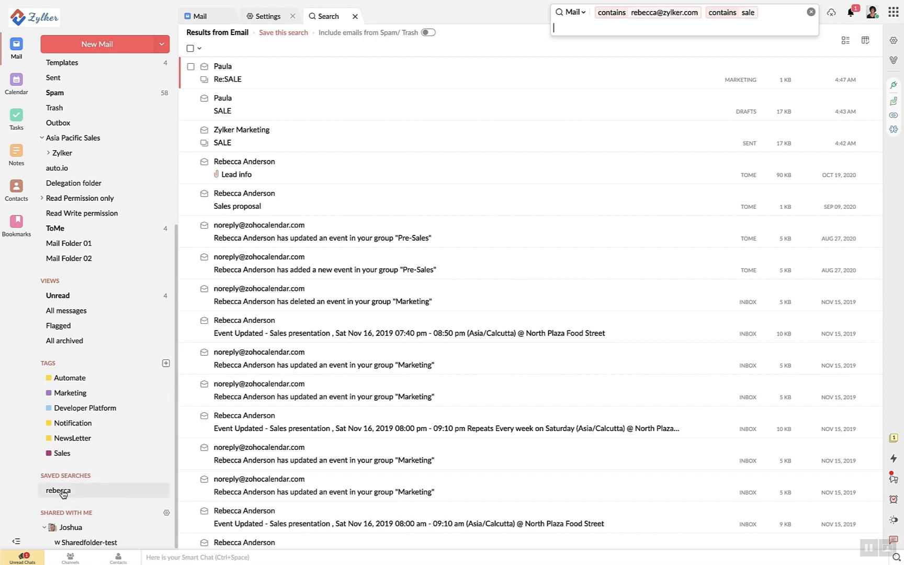
Use Quick Access search 'send' to open Send Mail As settings, then return to the mail list
left_click(571, 11)
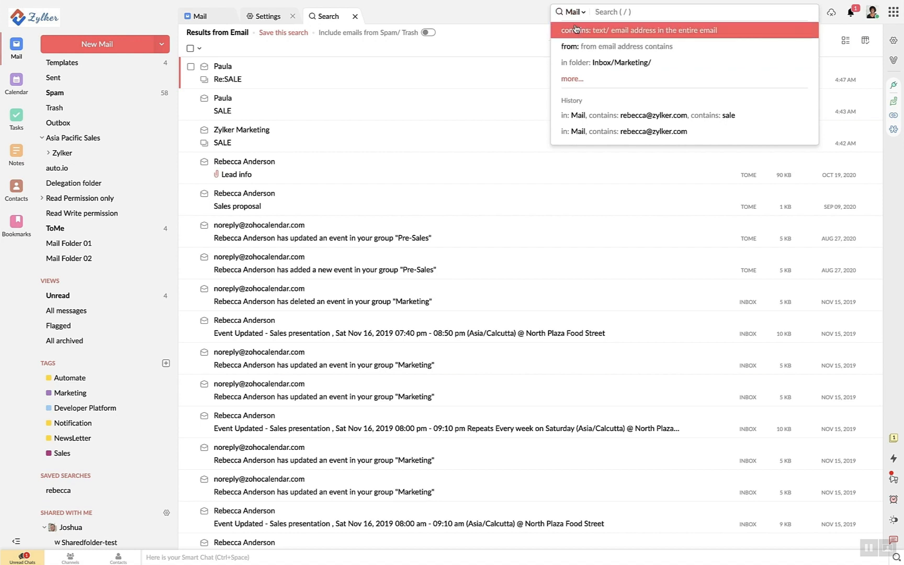
left_click(578, 12)
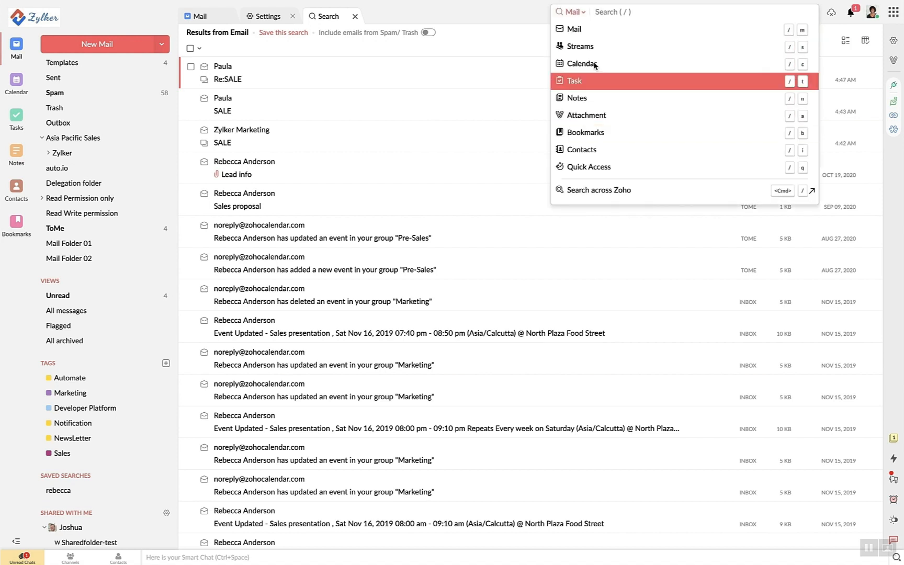
left_click(581, 167)
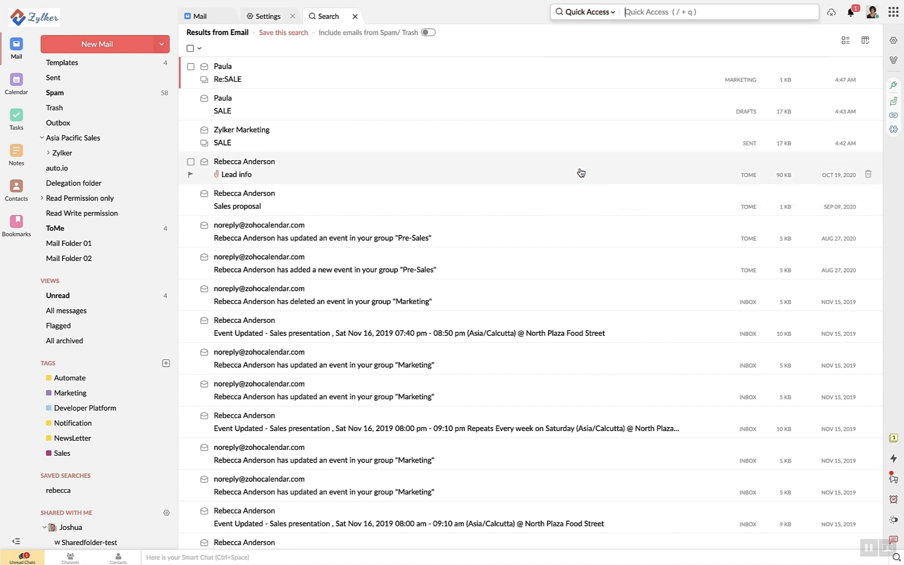
type("send")
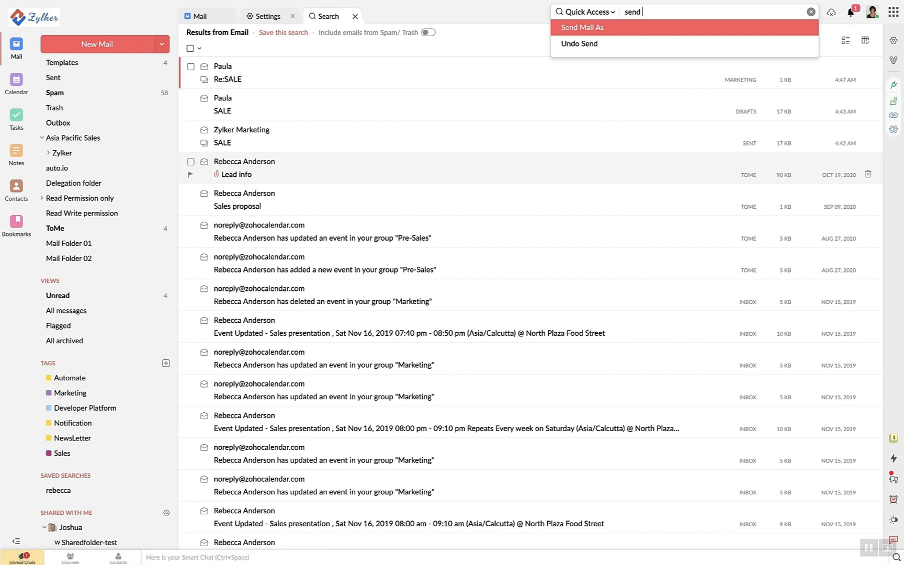
key("Return")
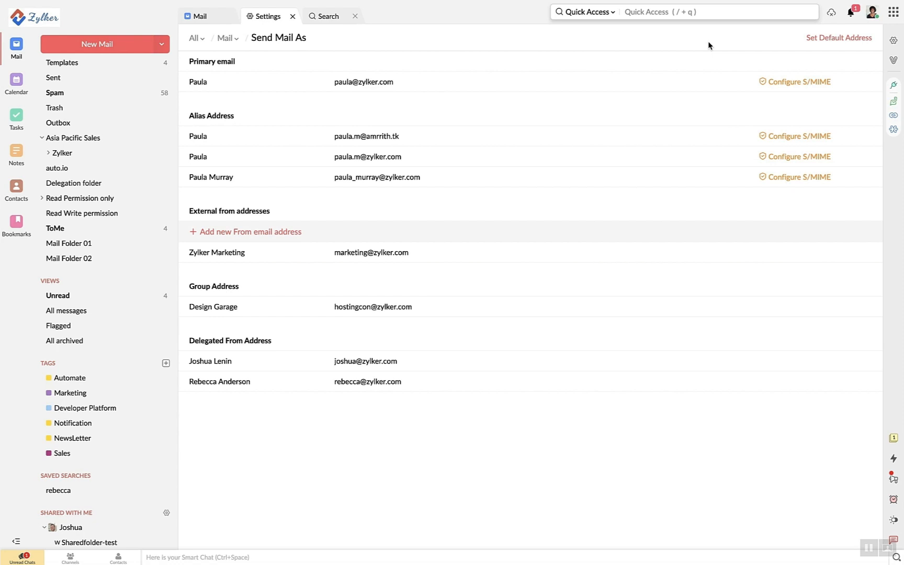
left_click(223, 19)
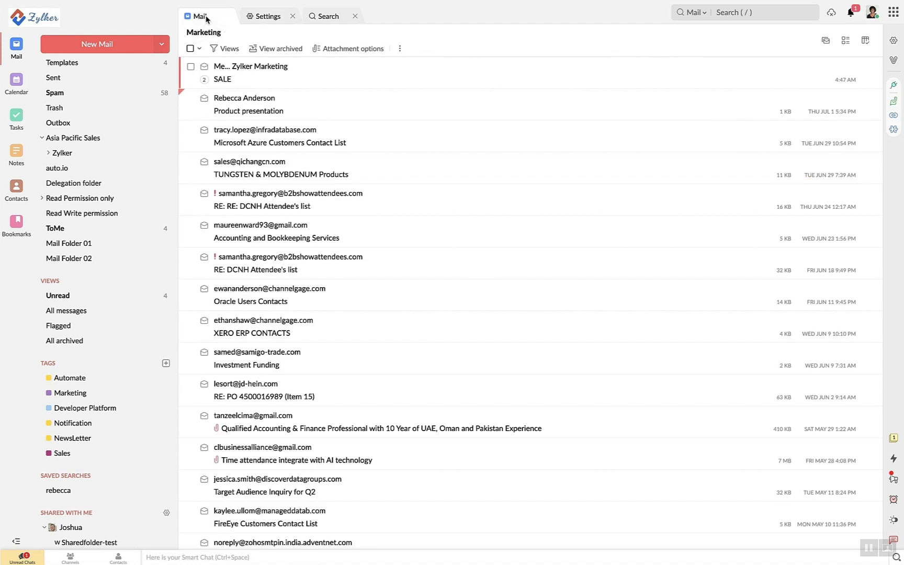
View the attachments stored in the Marketing folder, then return to its mail list
left_click(351, 50)
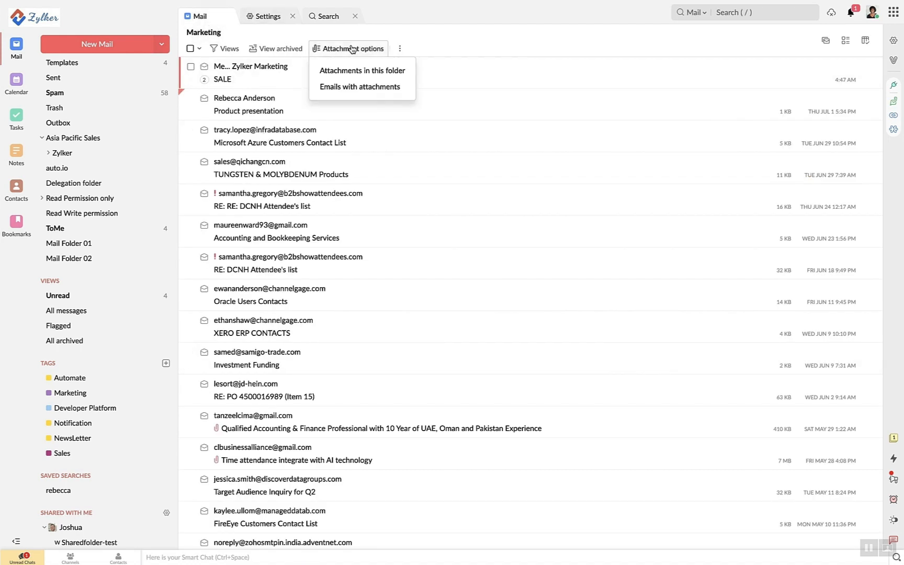
left_click(356, 74)
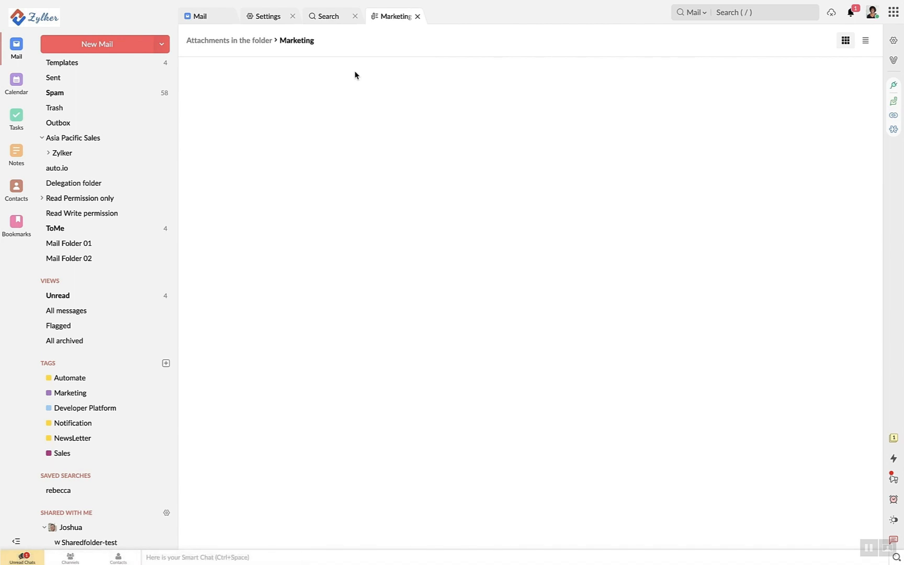
left_click(215, 22)
Filter Marketing to emails with attachments and open the My Attachments collection
left_click(314, 47)
left_click(342, 88)
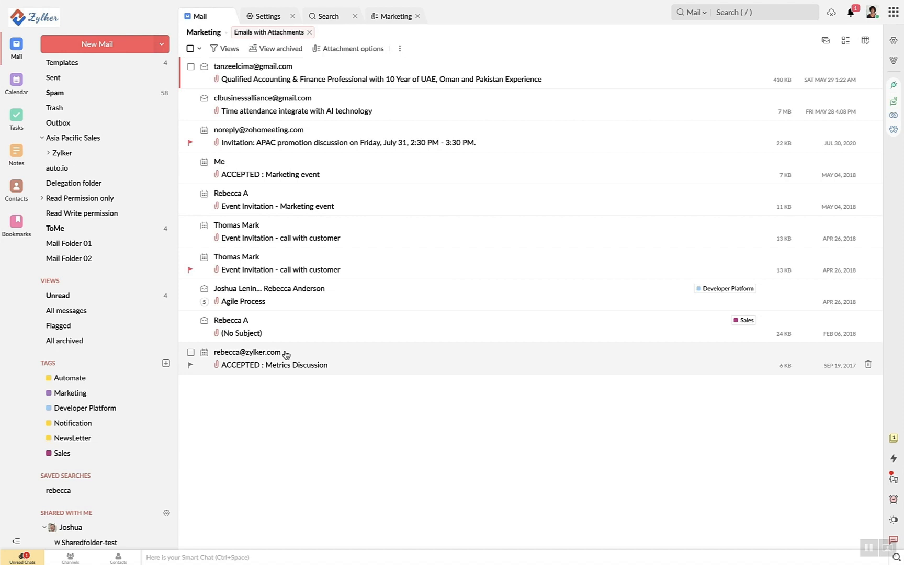
left_click(894, 61)
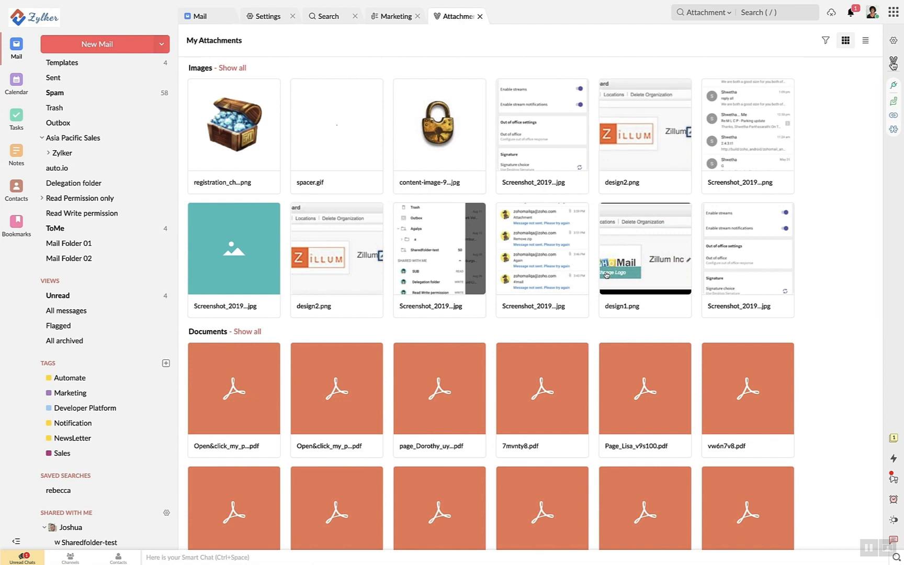
Open the My Attachments filter options and cancel them without applying any filter
scroll(683, 317, "down", 8)
scroll(684, 322, "up", 8)
left_click(826, 40)
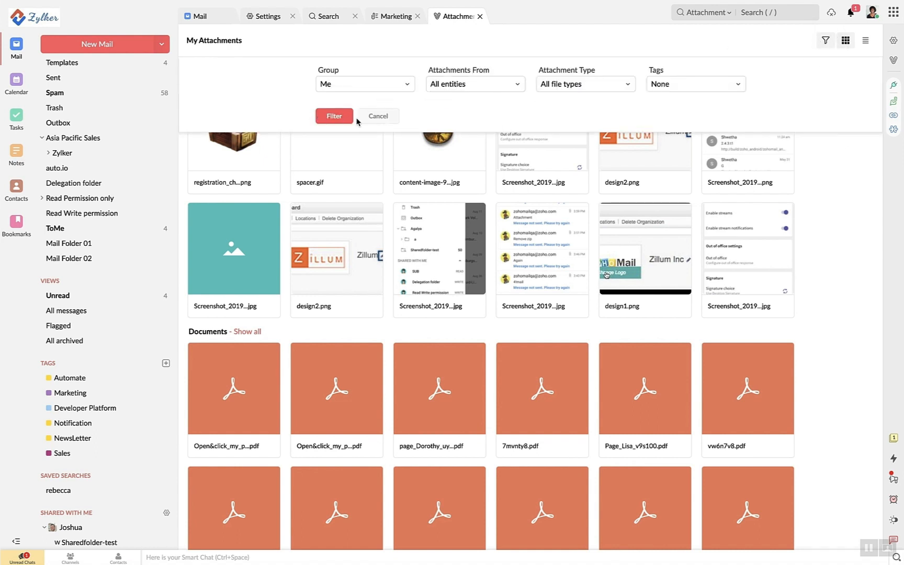
left_click(384, 115)
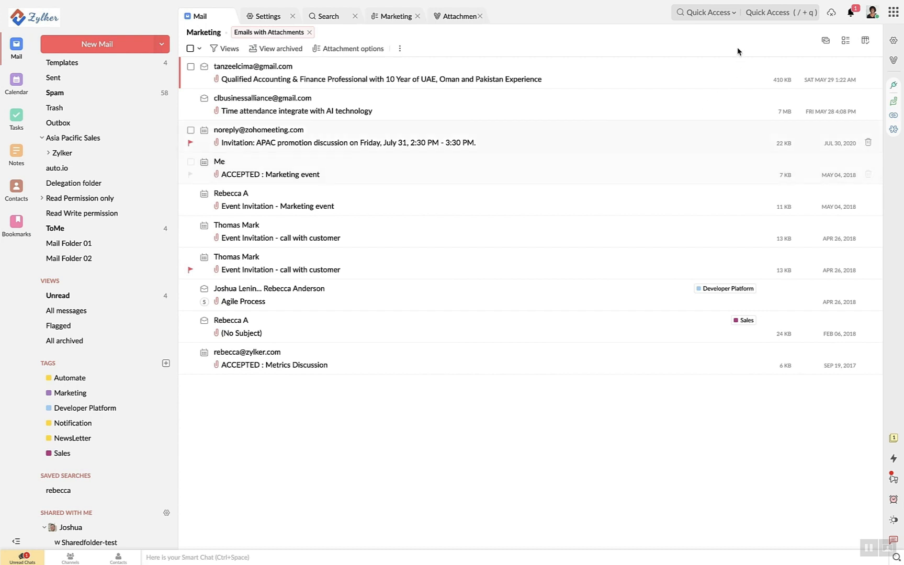
left_click(752, 15)
type("pop")
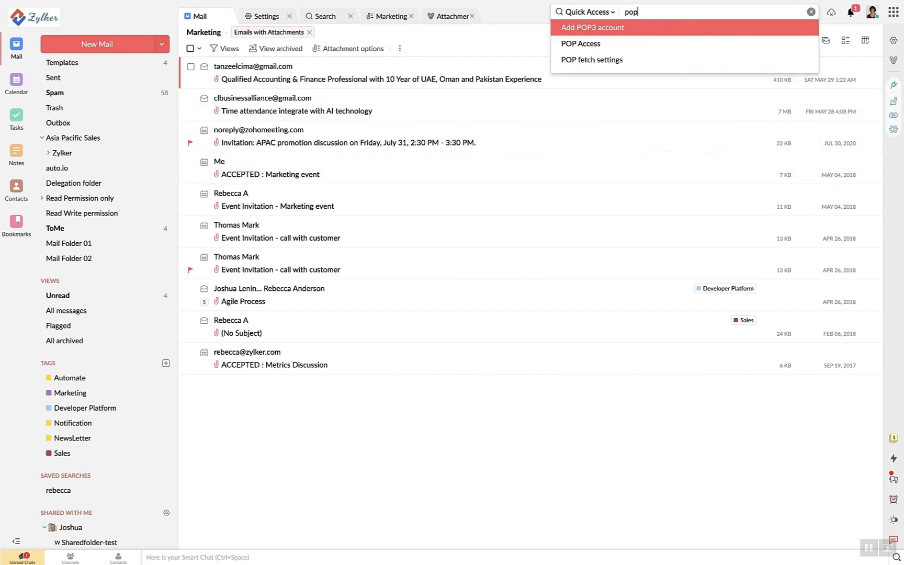
left_click(744, 28)
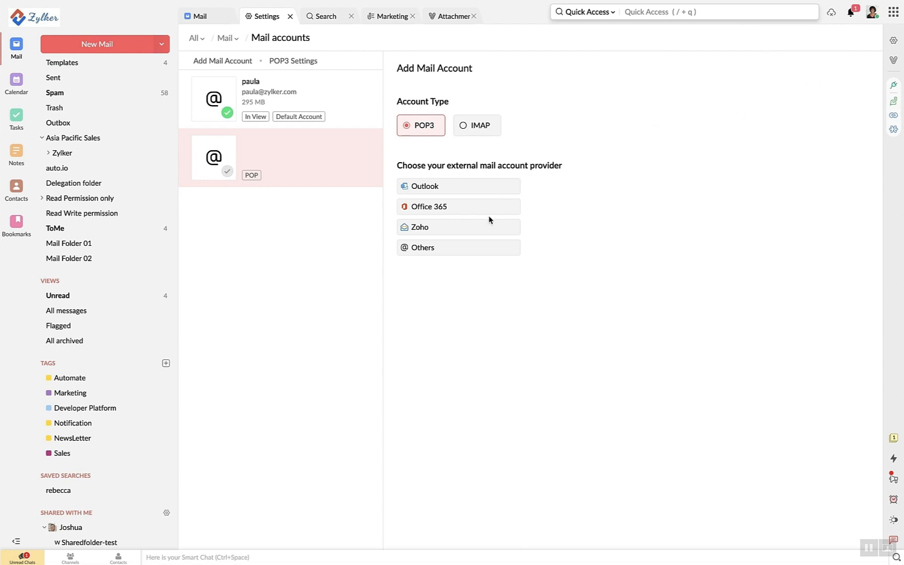
left_click(482, 233)
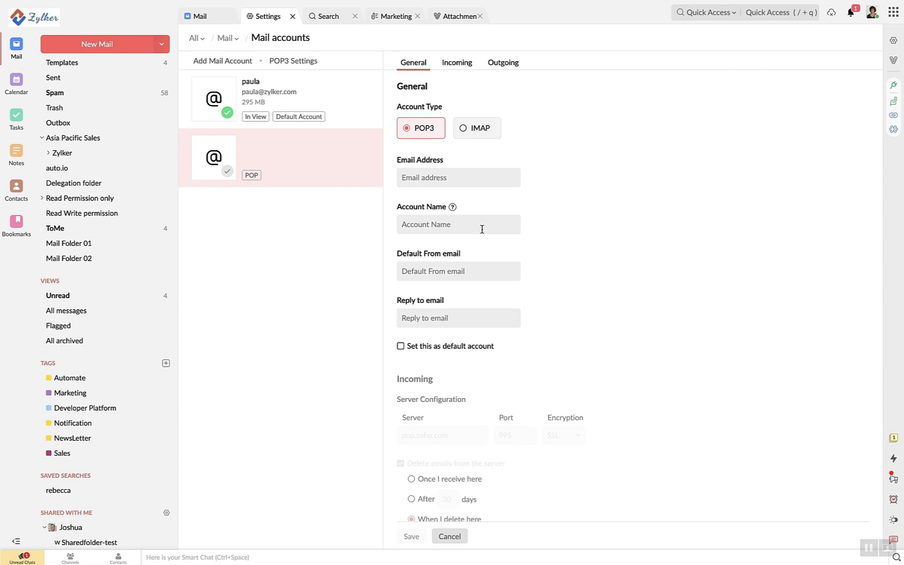
left_click(314, 87)
scroll(481, 329, "down", 3)
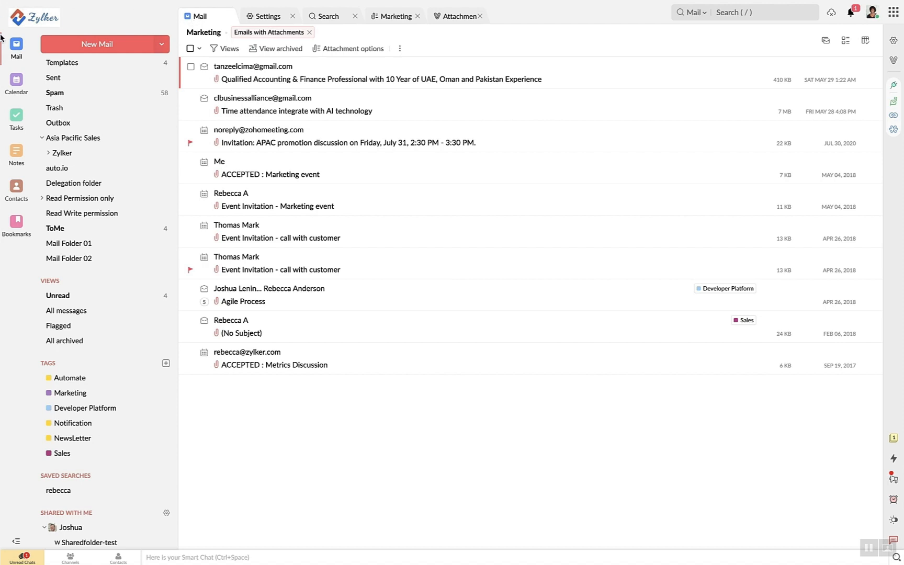
Open Streams Home, start a new group, then return to Home and begin a post
scroll(84, 139, "up", 5)
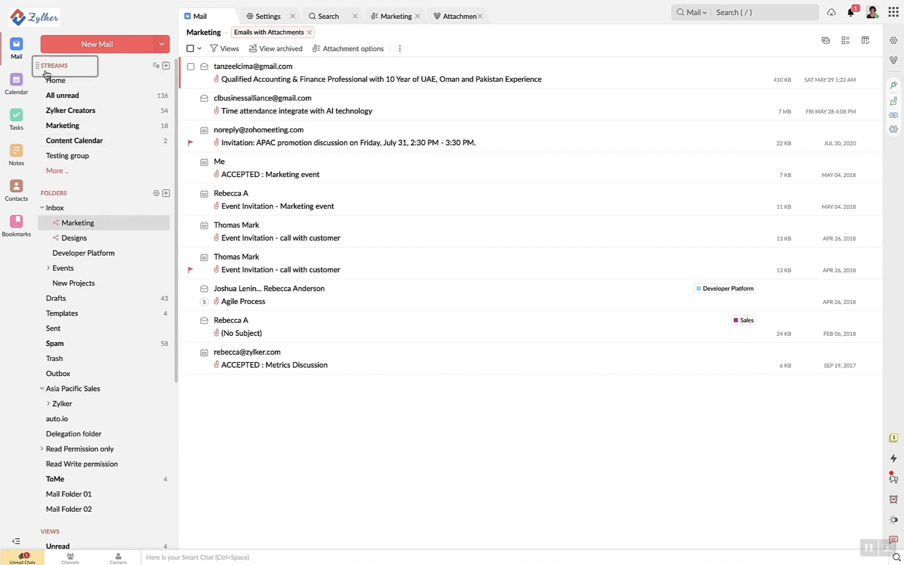
left_click(83, 86)
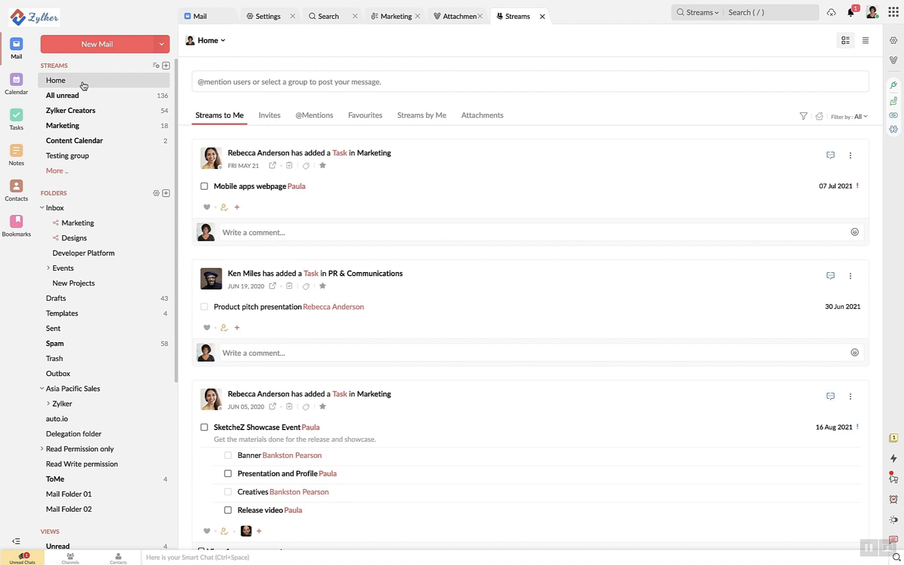
left_click(166, 66)
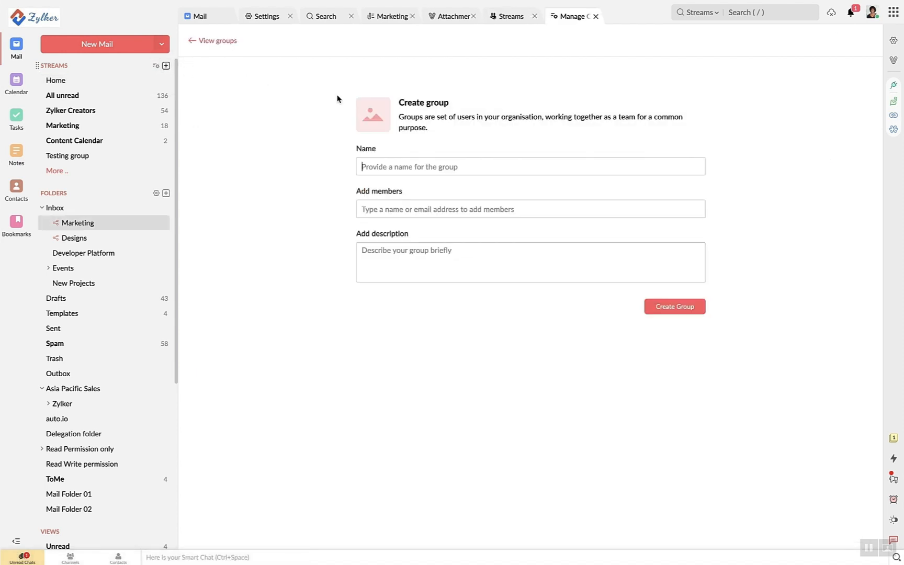
left_click(106, 84)
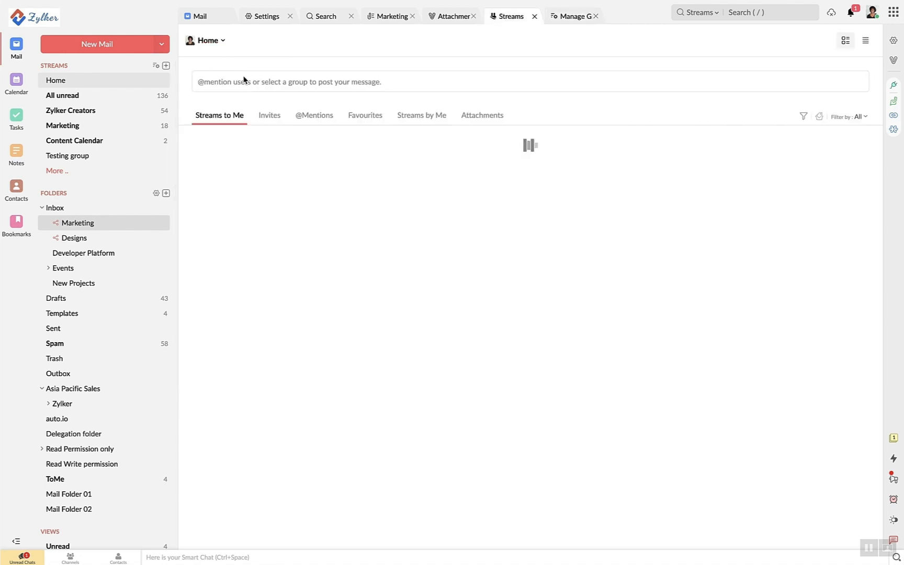
left_click(242, 81)
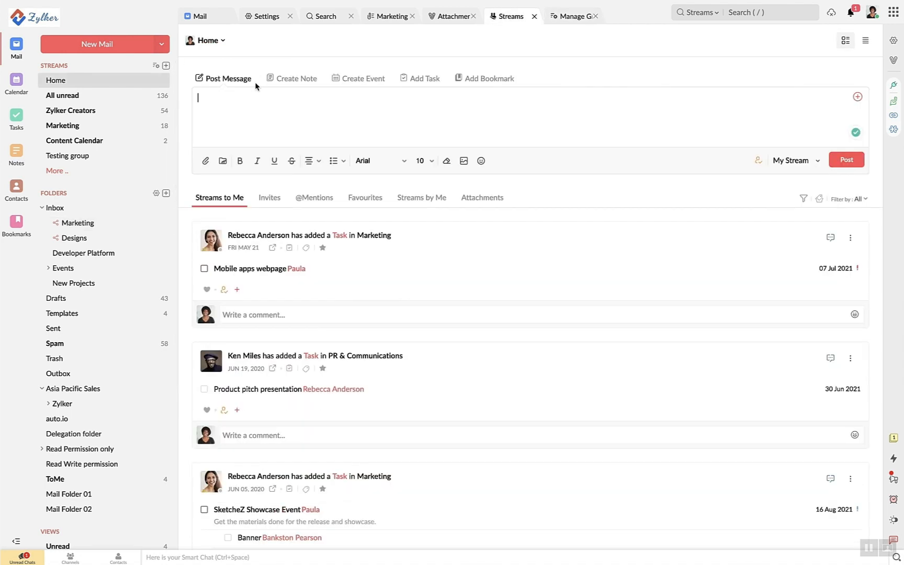
Cycle the Streams composer through note, event and task modes, then cancel inviting people to a post
left_click(291, 83)
left_click(362, 83)
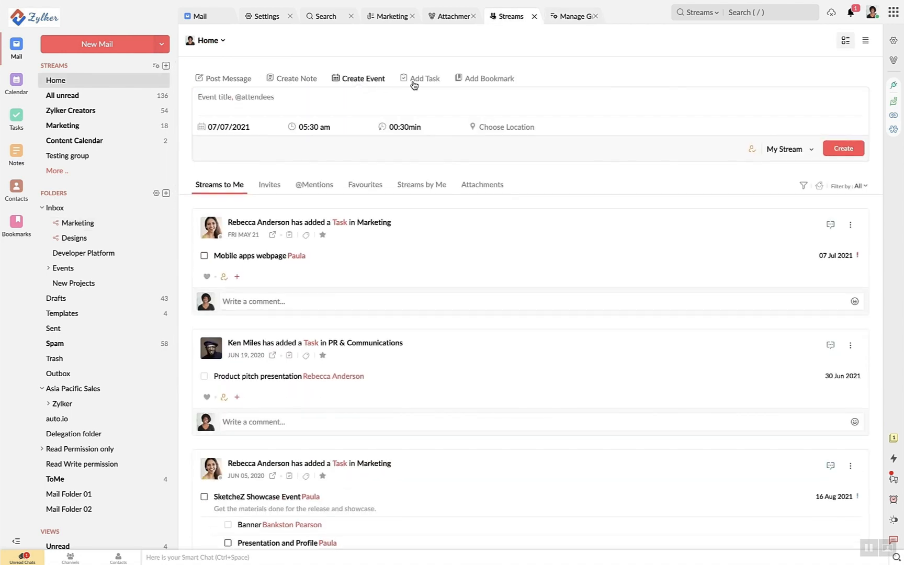
left_click(423, 83)
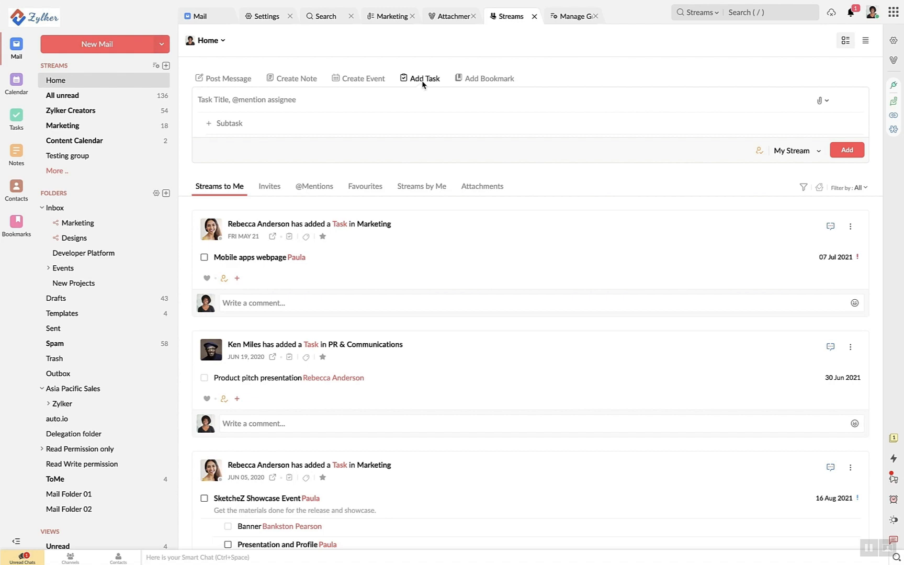
left_click(237, 278)
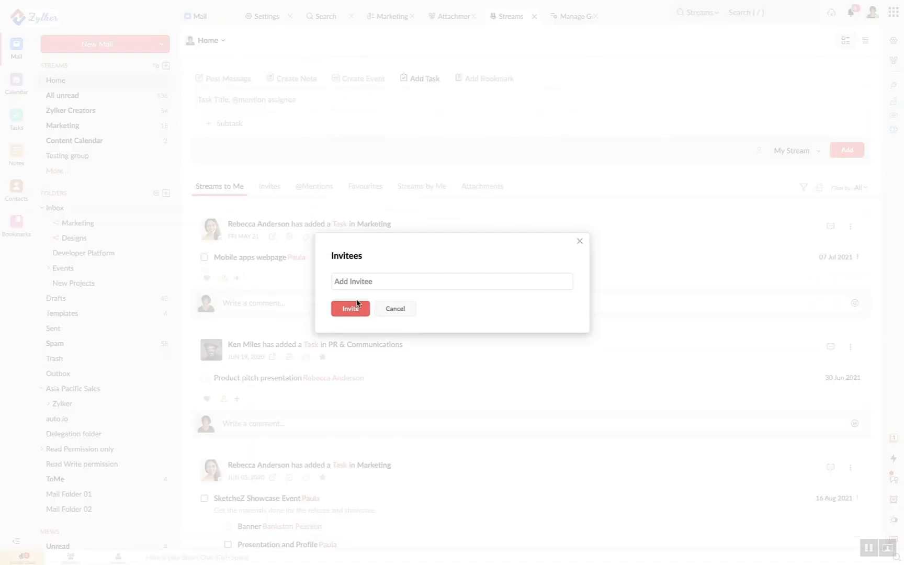
left_click(403, 309)
Like the Mobile apps webpage task, comment 'Hey!' on it, and start a new email
left_click(205, 278)
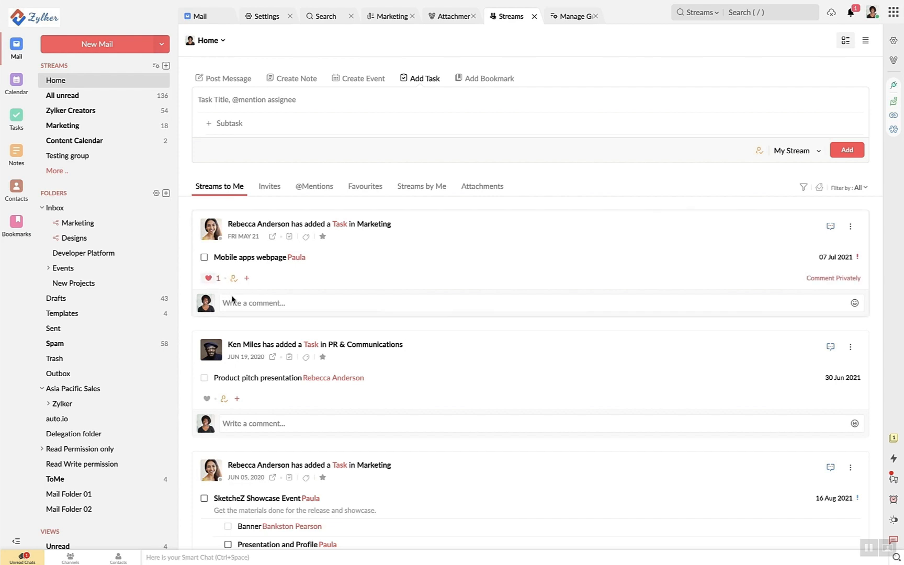
left_click(232, 303)
type("Hey!")
left_click(832, 346)
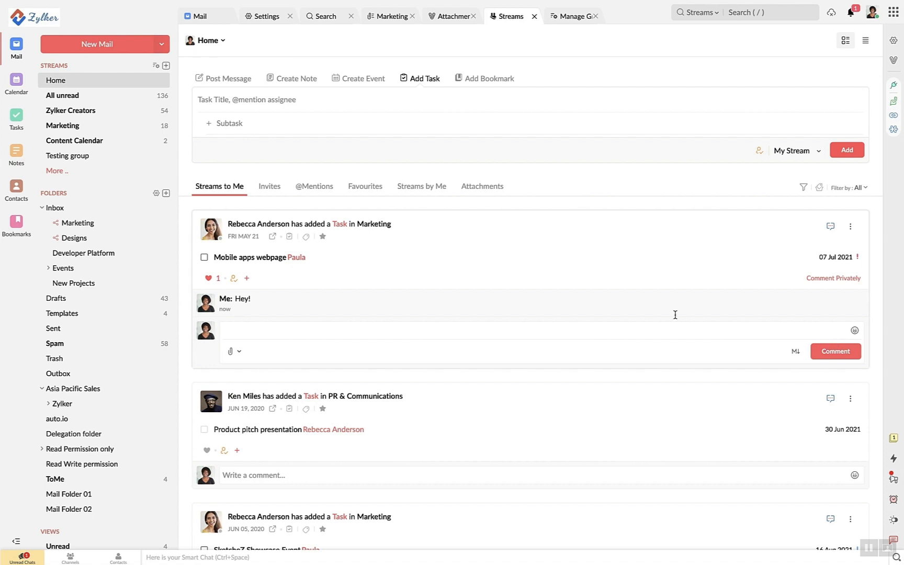
left_click(110, 45)
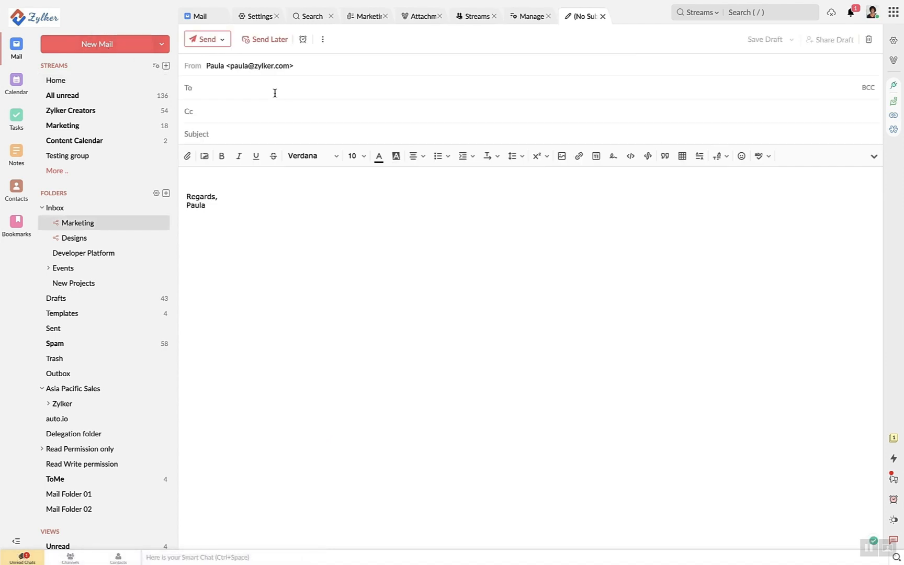
Add a suggested colleague as the draft's recipient and share the draft with a chosen team member
type("rebe")
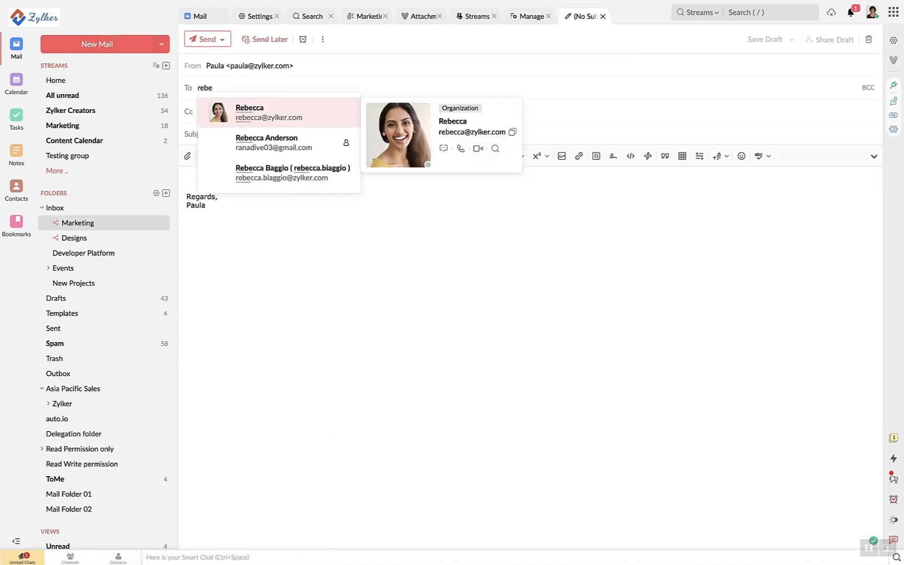
left_click(305, 109)
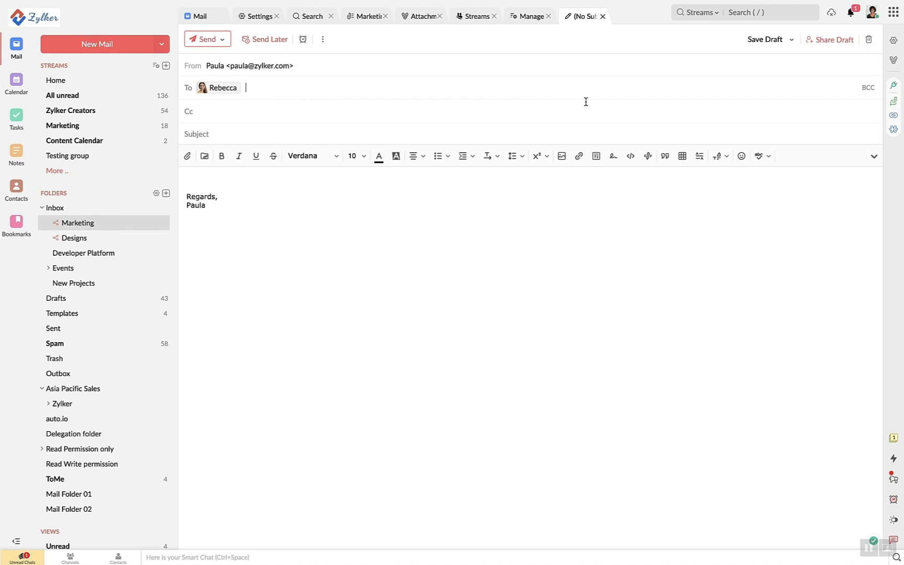
left_click(831, 45)
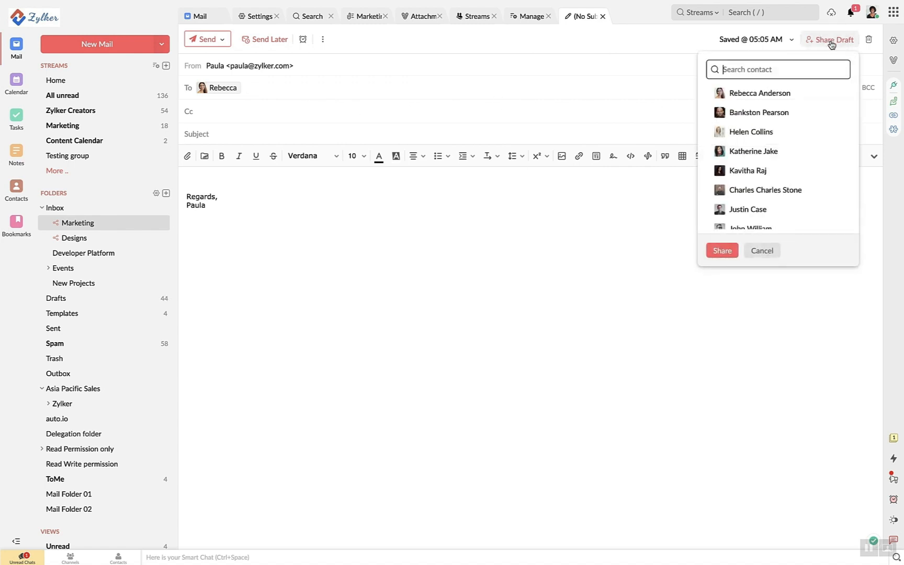
scroll(789, 157, "down", 1)
left_click(763, 179)
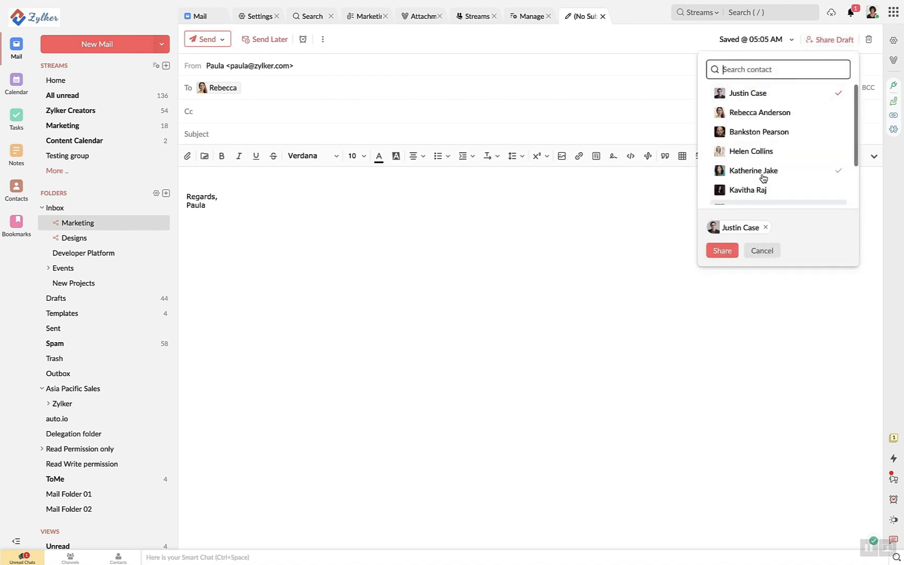
left_click(722, 252)
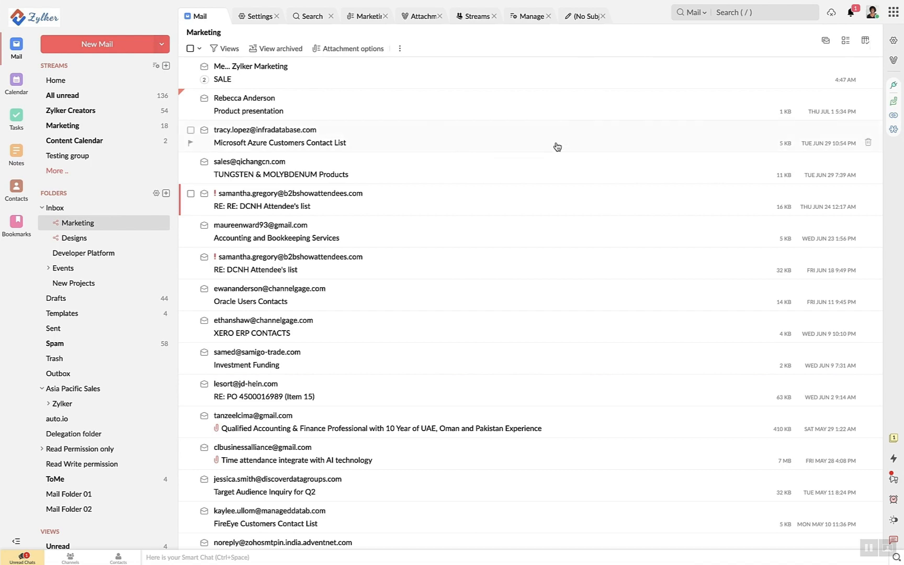
left_click(442, 298)
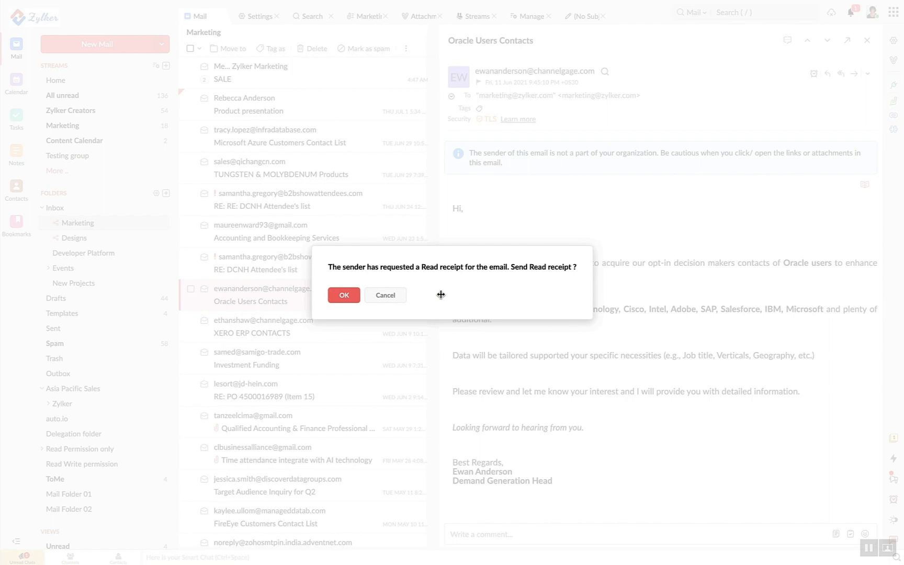
left_click(377, 296)
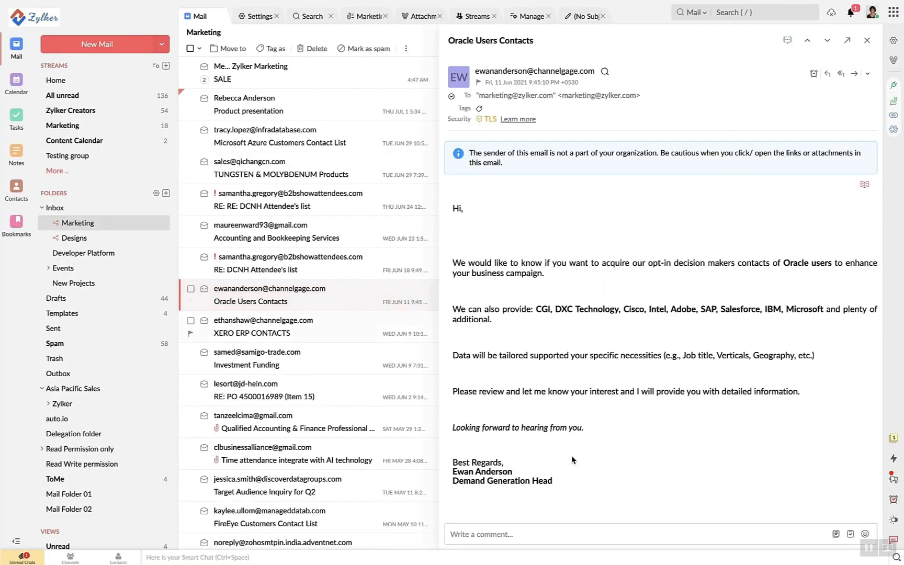
left_click(531, 534)
type("@justin")
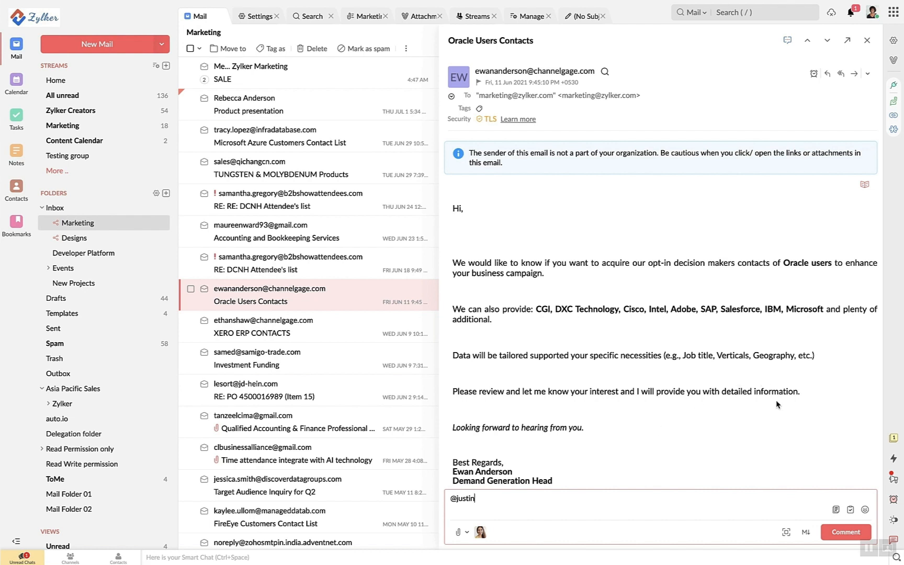
left_click(867, 42)
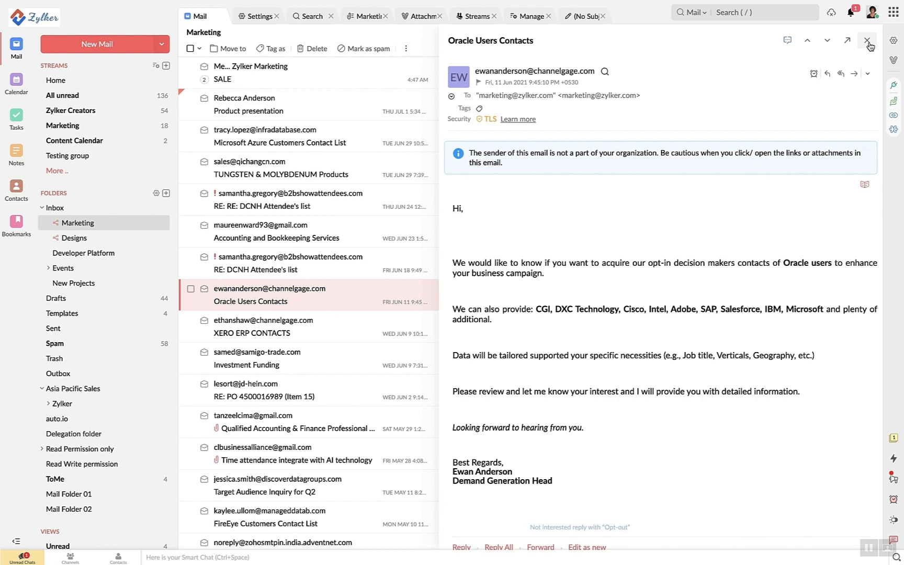
left_click(866, 41)
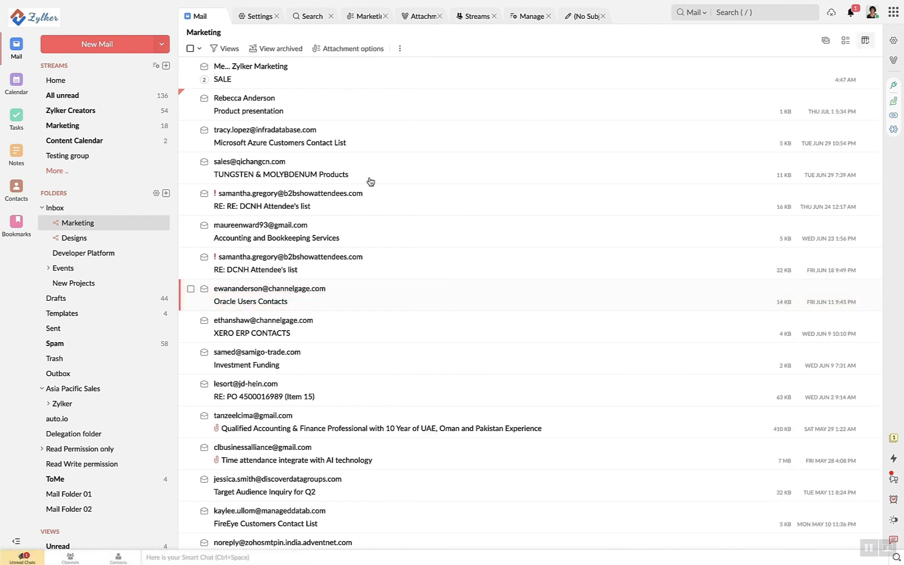
Start sharing the Developer Platform folder and add a colleague as a member
right_click(117, 251)
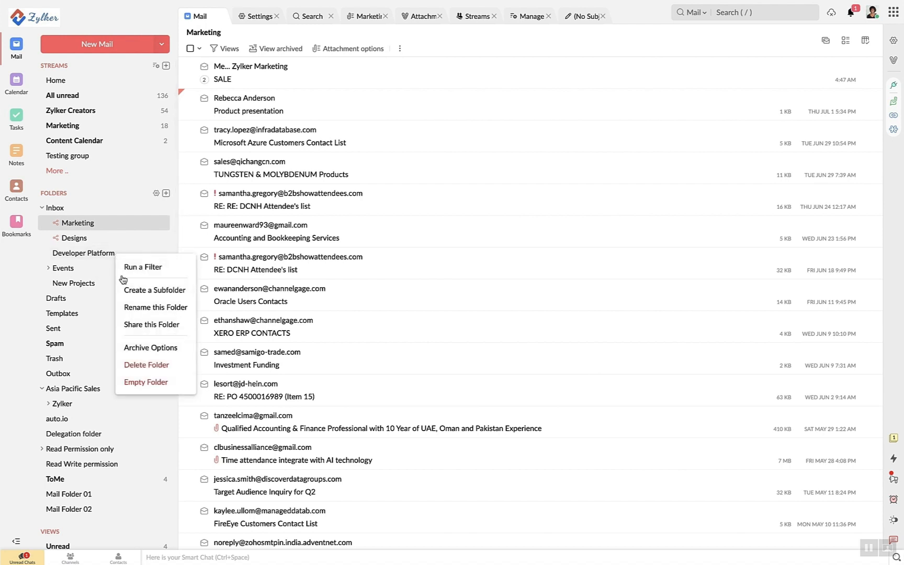
left_click(134, 324)
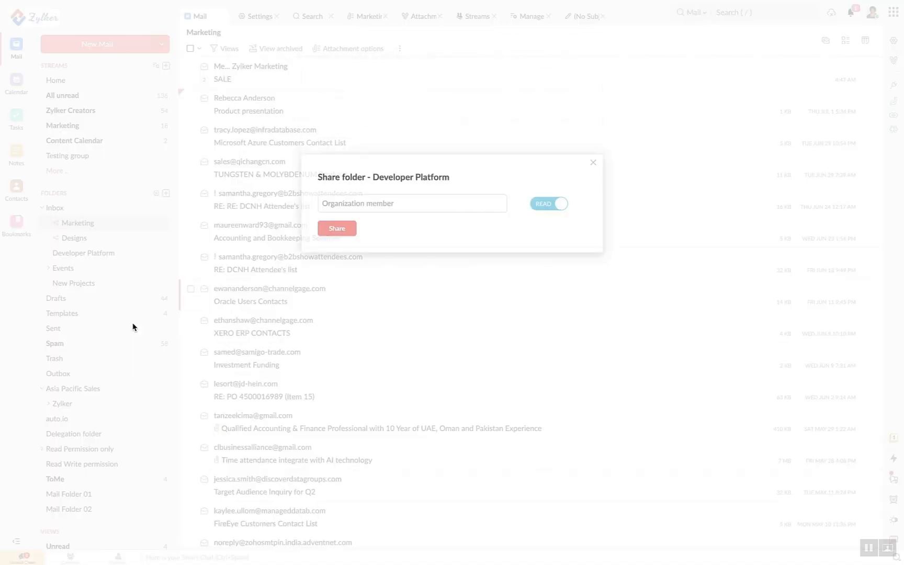
left_click(341, 282)
type("rebec")
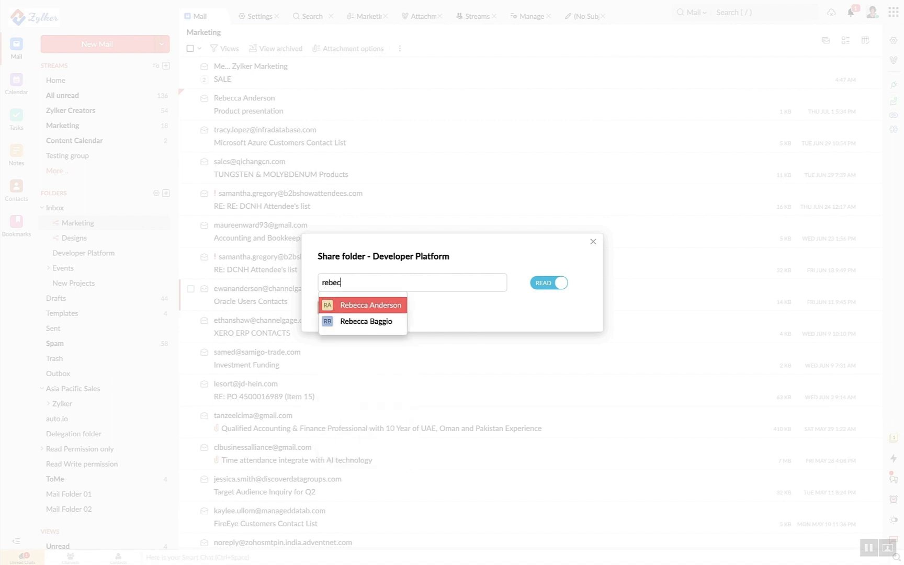
key("Return")
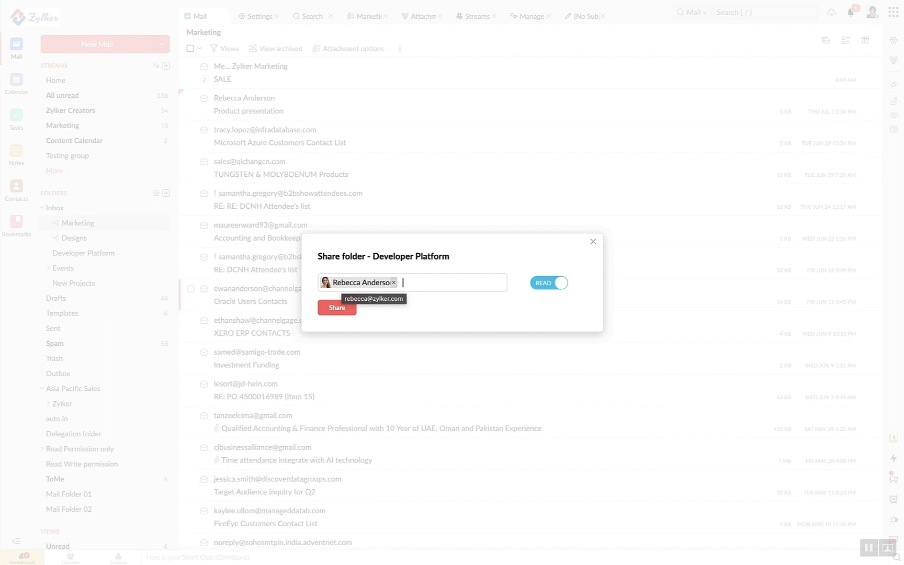
Give the member WRITE access with Allow Delegation enabled and confirm the share
left_click(548, 286)
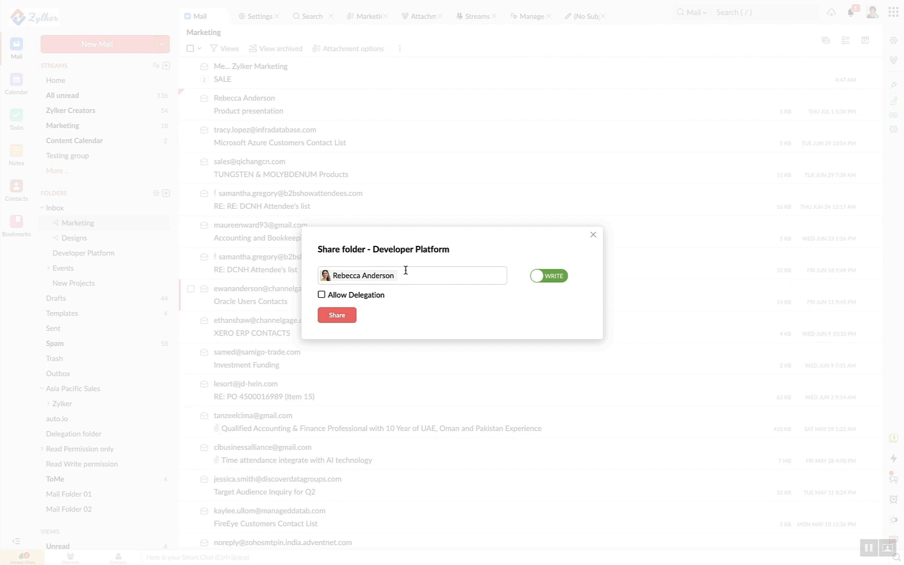
left_click(342, 294)
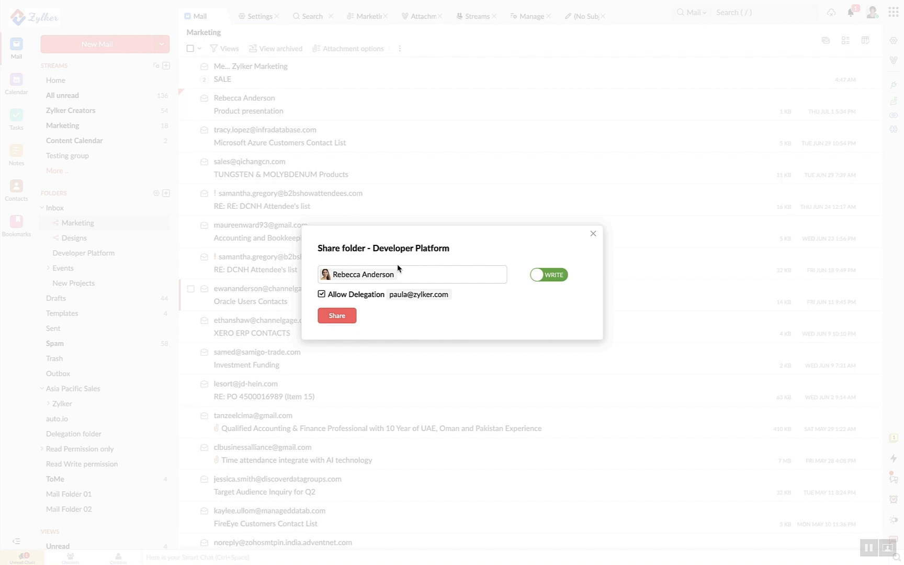
left_click(592, 234)
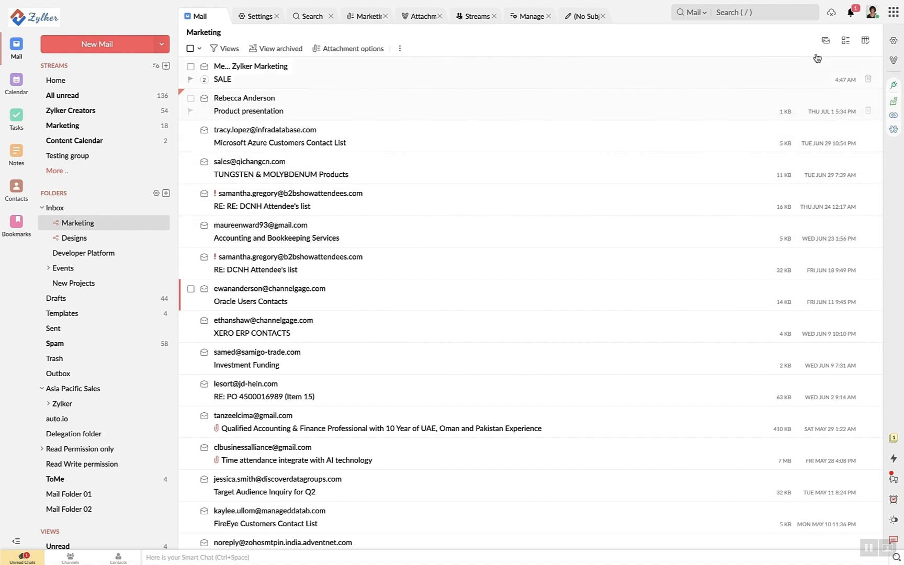
Enable offline mail through the Offline settings, then open Reminders and begin adding a new reminder
left_click(832, 18)
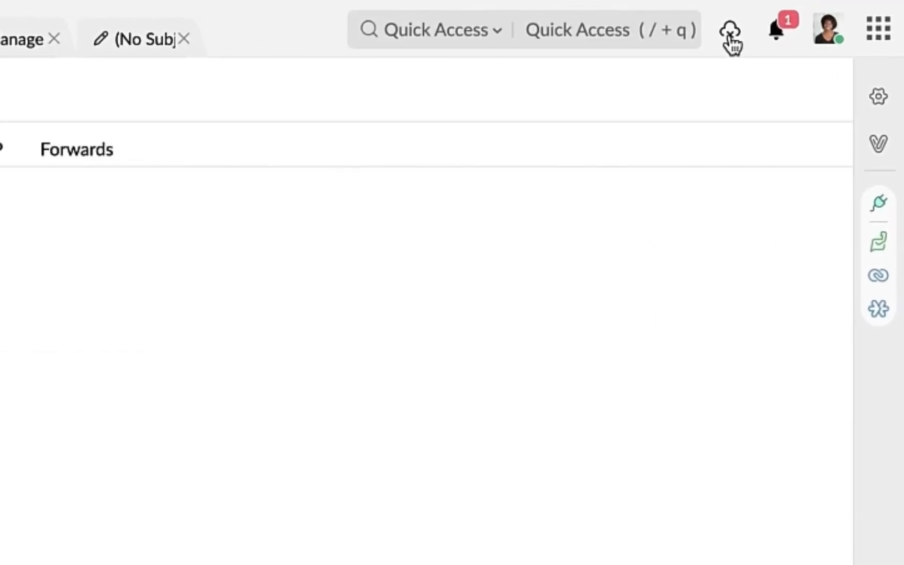
left_click(730, 34)
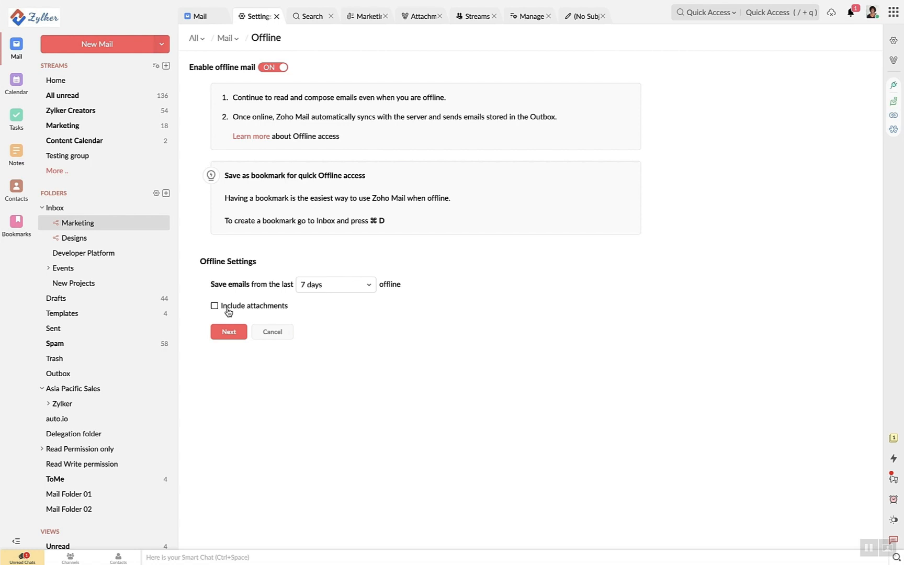
left_click(229, 332)
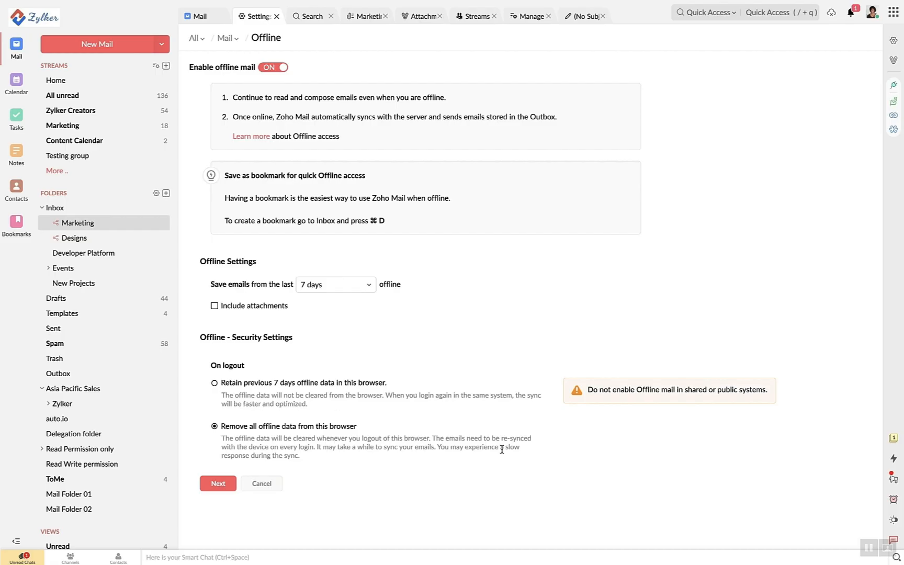
left_click(892, 500)
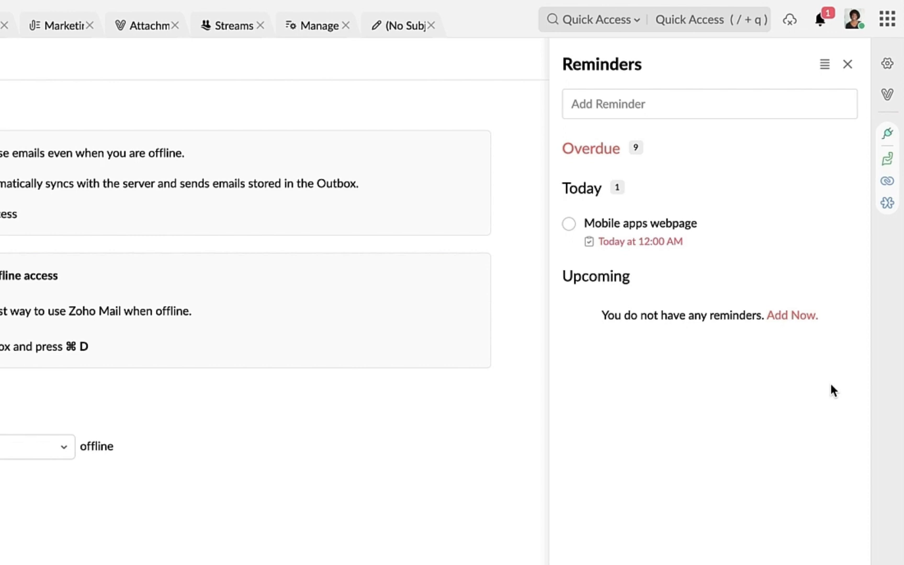
left_click(667, 103)
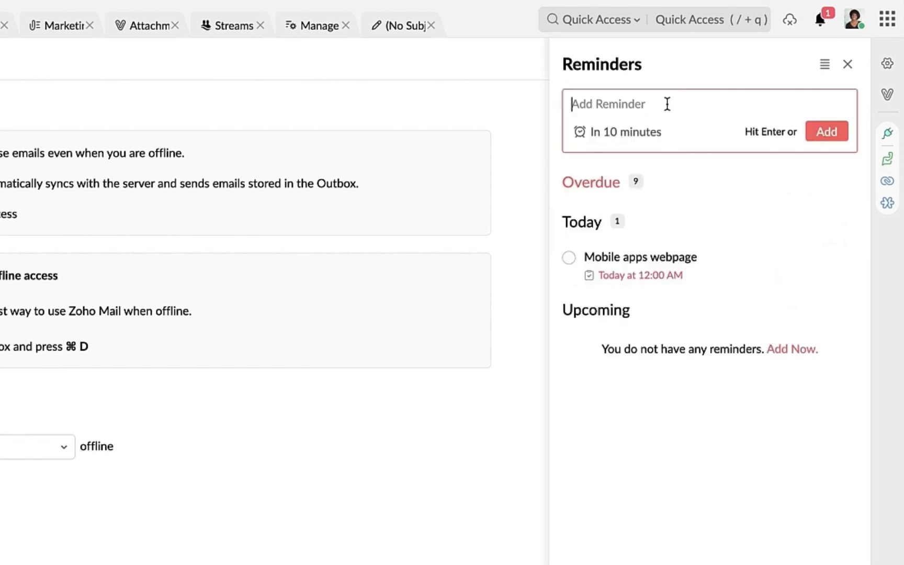